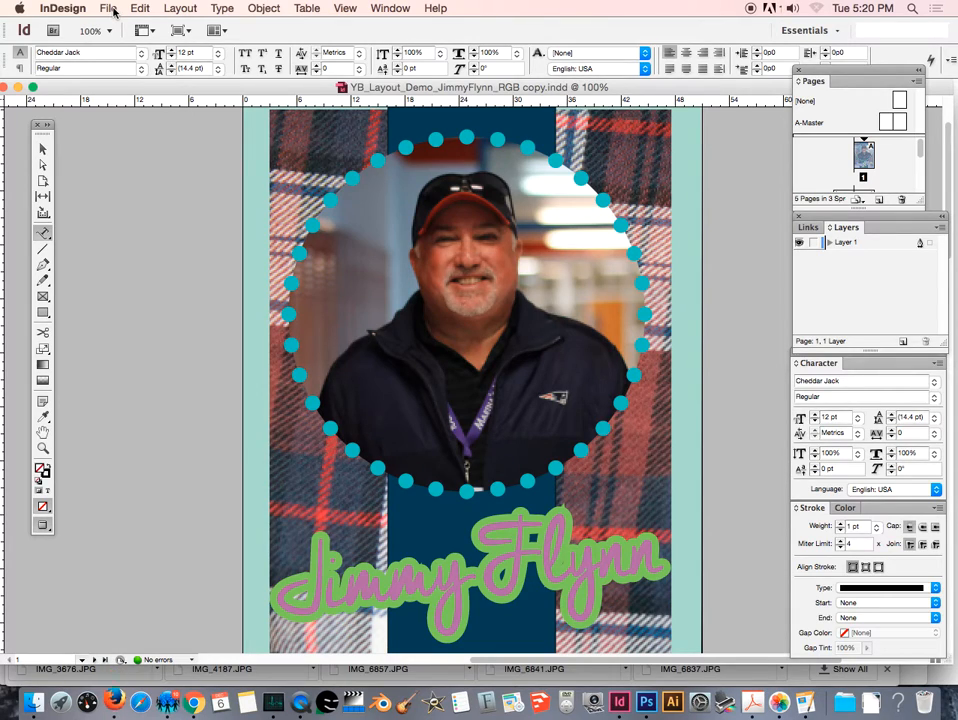
- Open Template2017_PageSpread.indd from the TEMPLATES folder in 2017 Yearbook
click(108, 9)
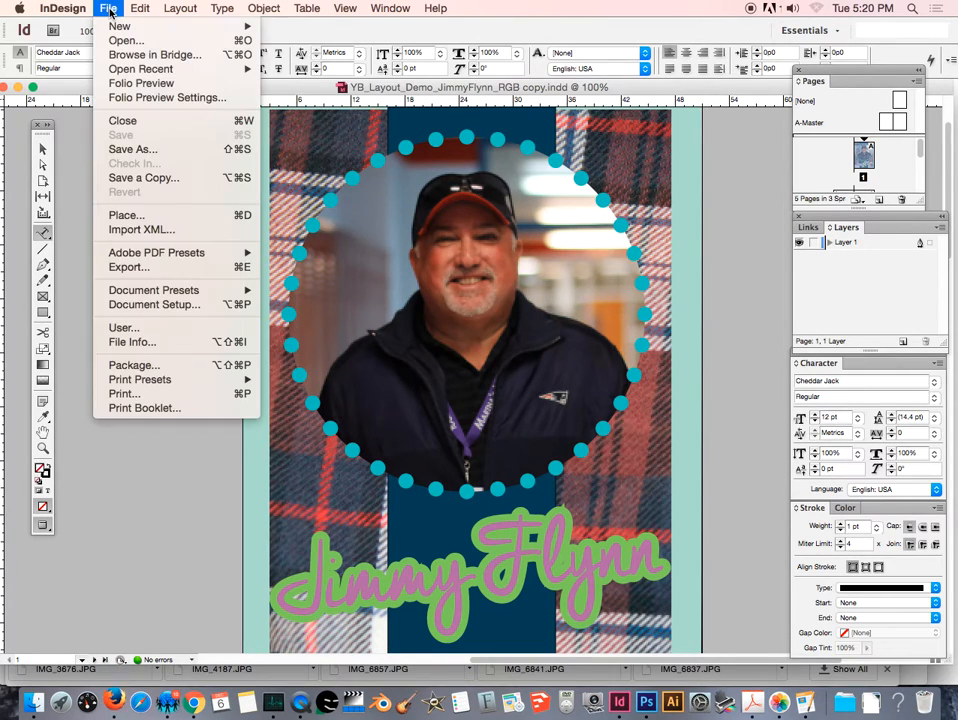
mouse_move(128, 32)
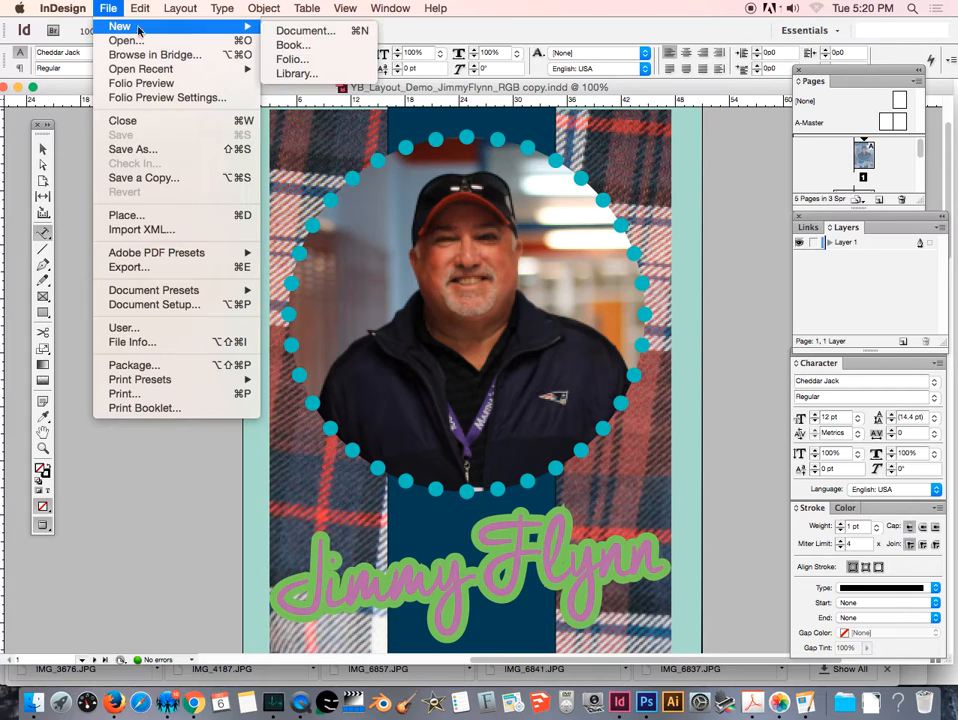
click(122, 43)
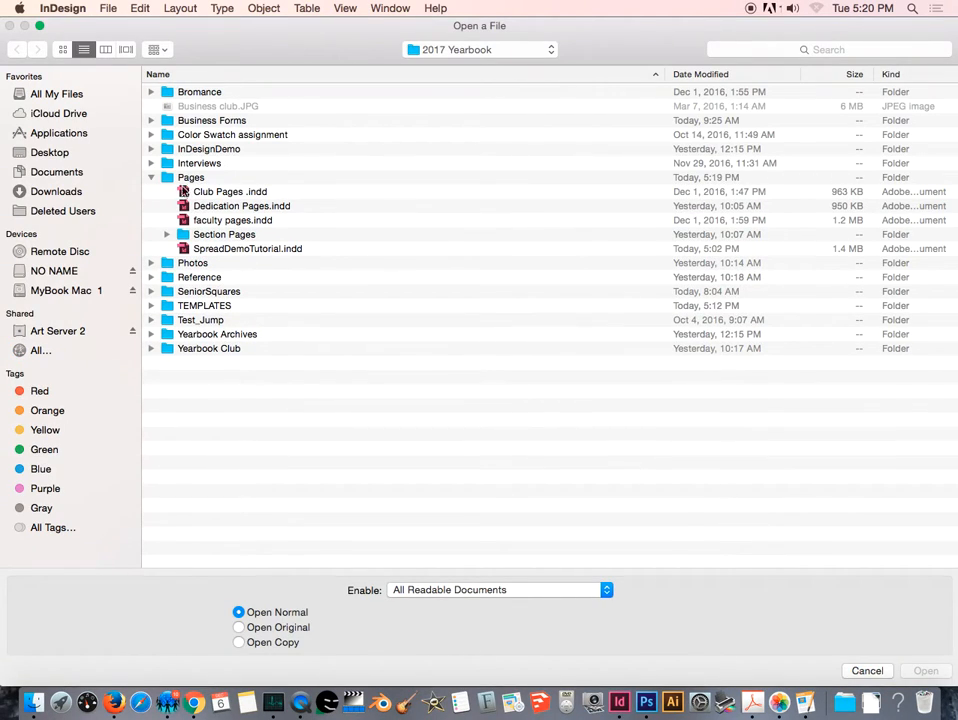
click(150, 305)
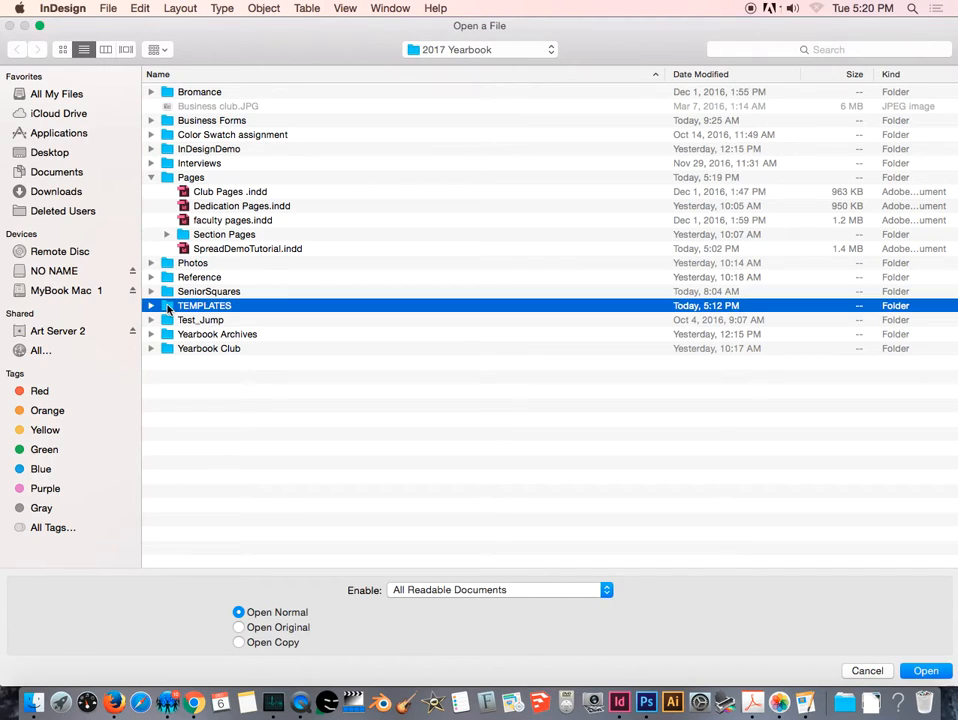
double_click(150, 305)
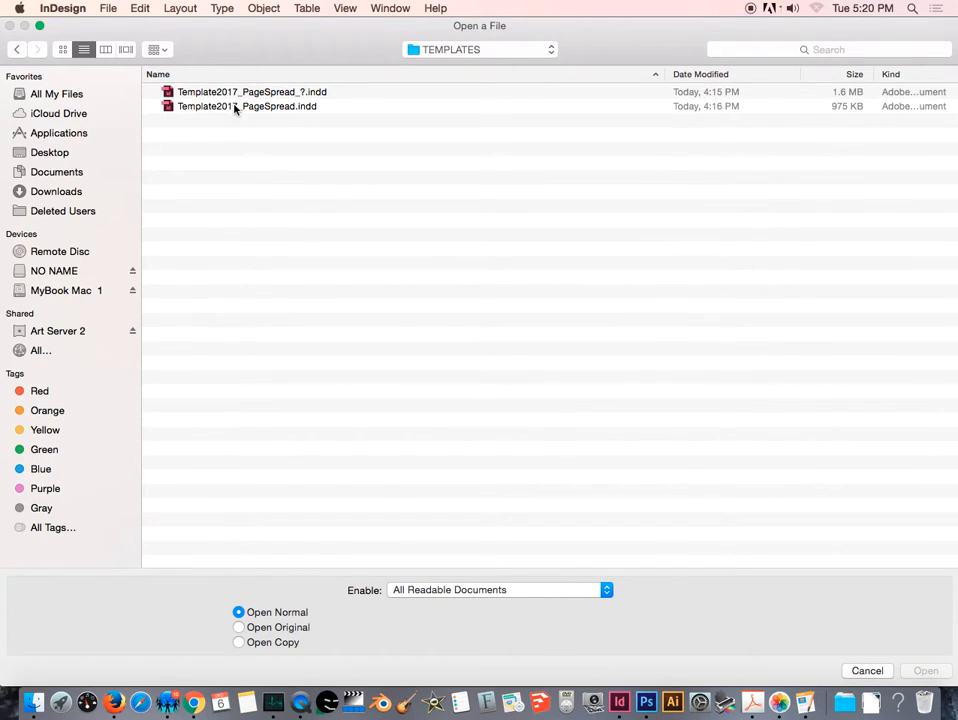
click(235, 107)
click(906, 672)
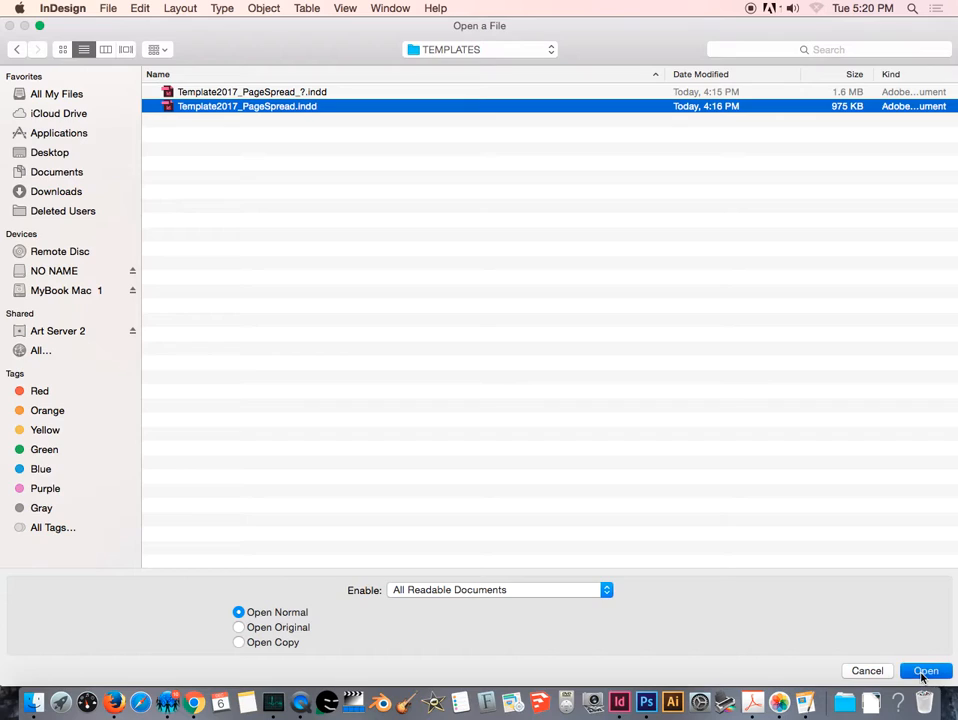
click(631, 423)
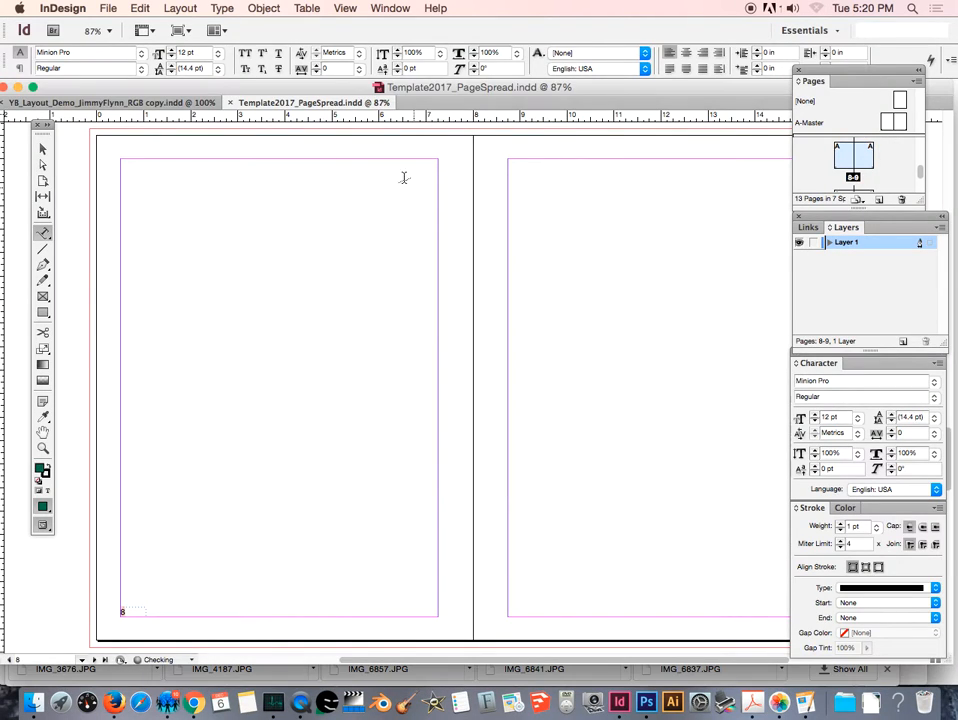
- Save the template under the new name SpreadDemoTutorial_text in the Pages folder of 2017 Yearbook
click(108, 8)
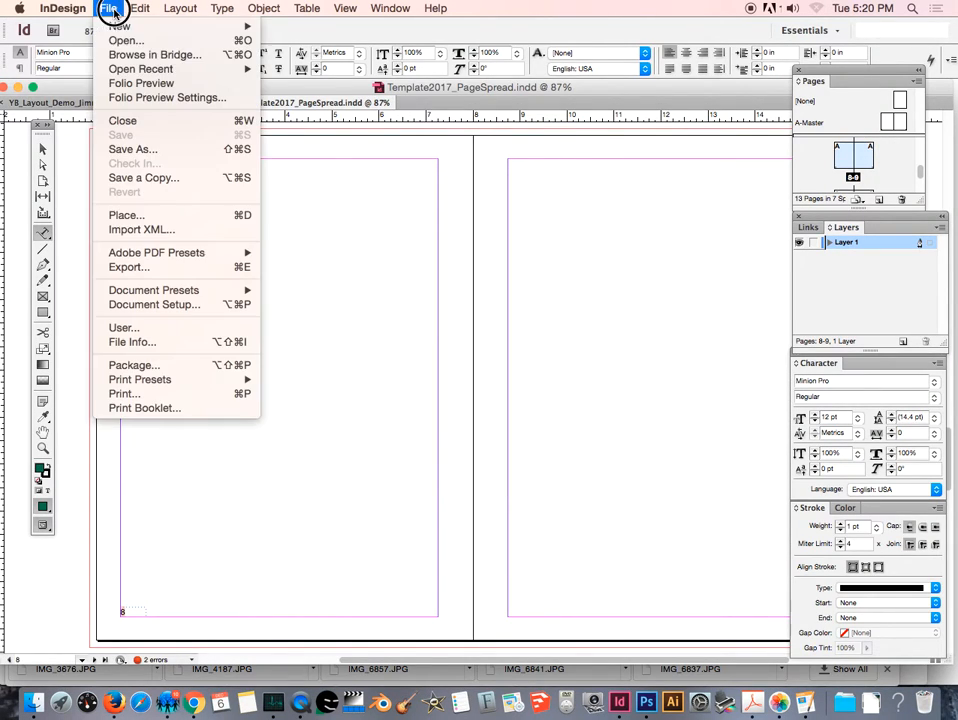
click(175, 150)
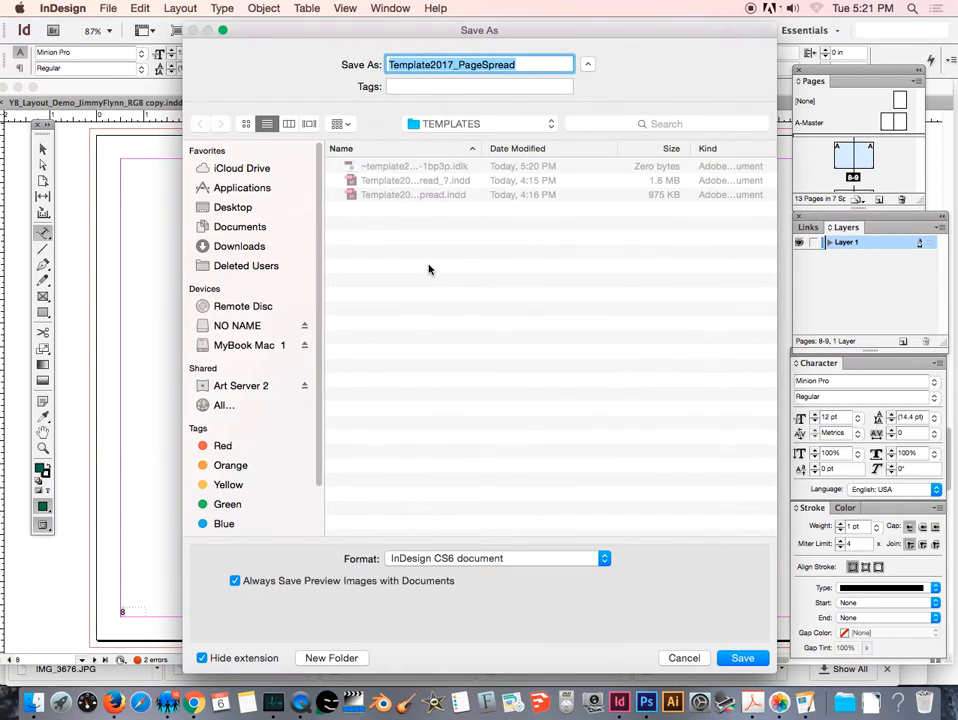
click(498, 122)
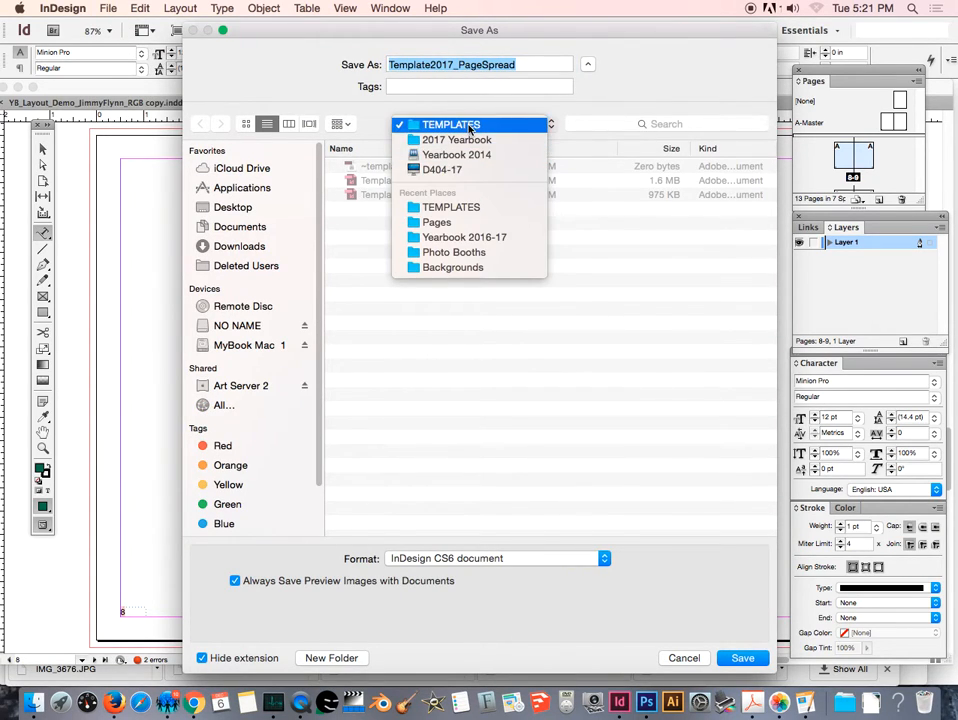
click(458, 139)
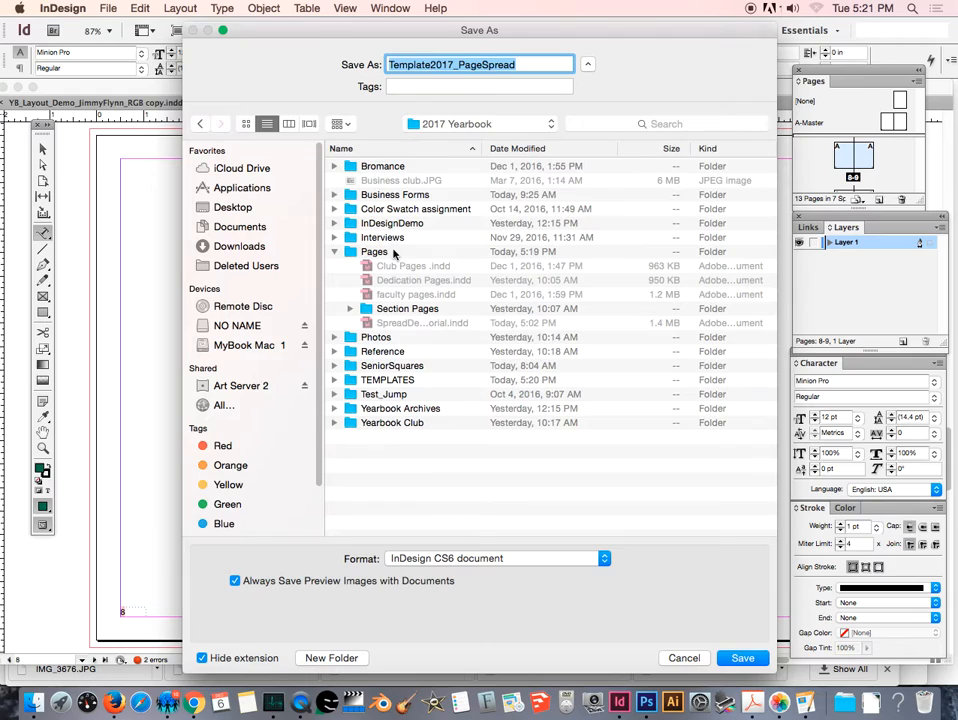
click(334, 252)
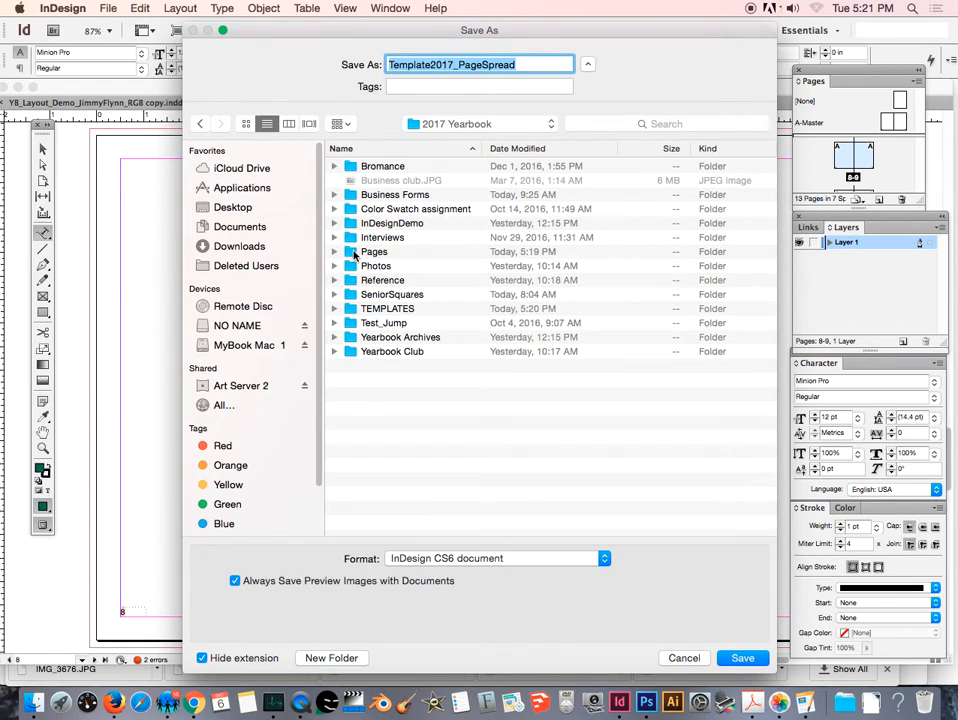
double_click(356, 254)
click(396, 224)
click(505, 65)
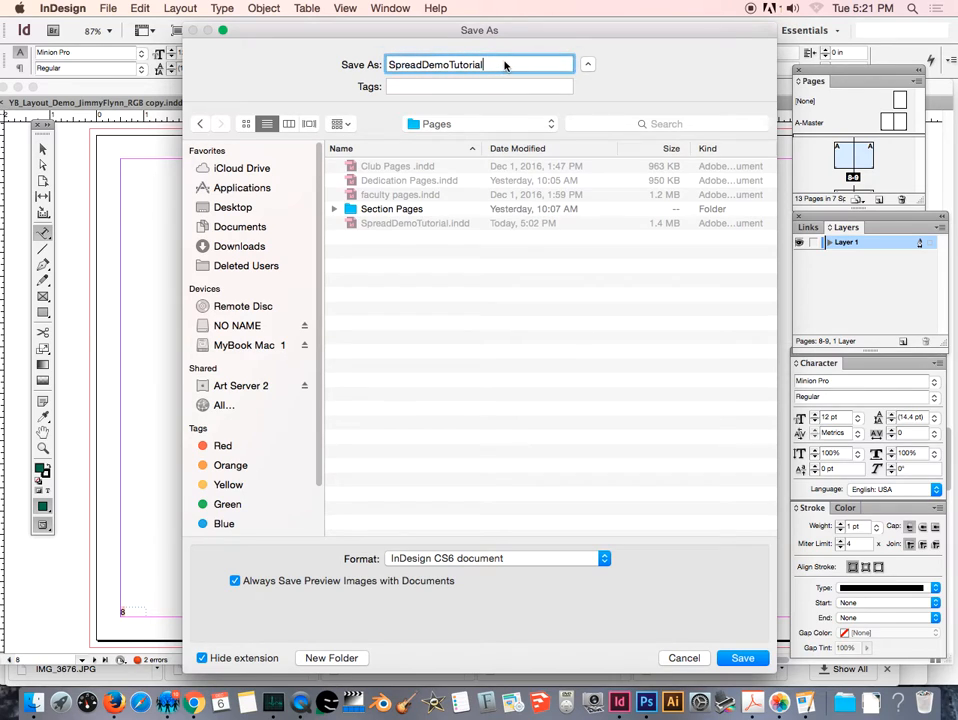
text(_text)
click(743, 658)
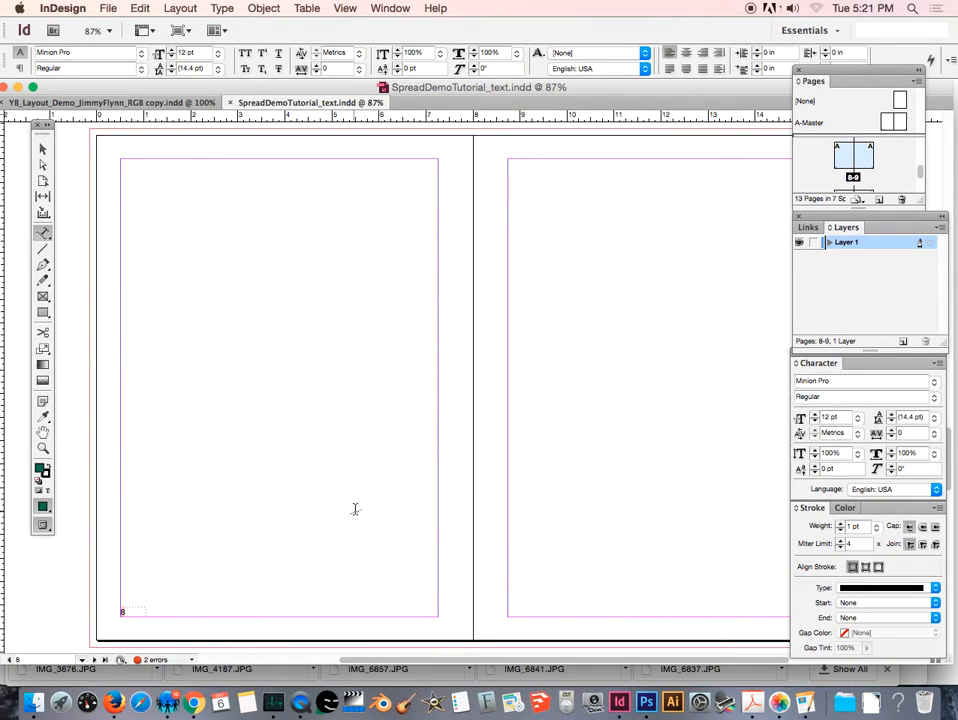
- Select the blank spreads from pages 4-5 through pages 12-13 and delete them
mouse_move(920, 171)
mouse_down()
mouse_move(918, 122)
mouse_move(923, 198)
mouse_move(915, 171)
mouse_up()
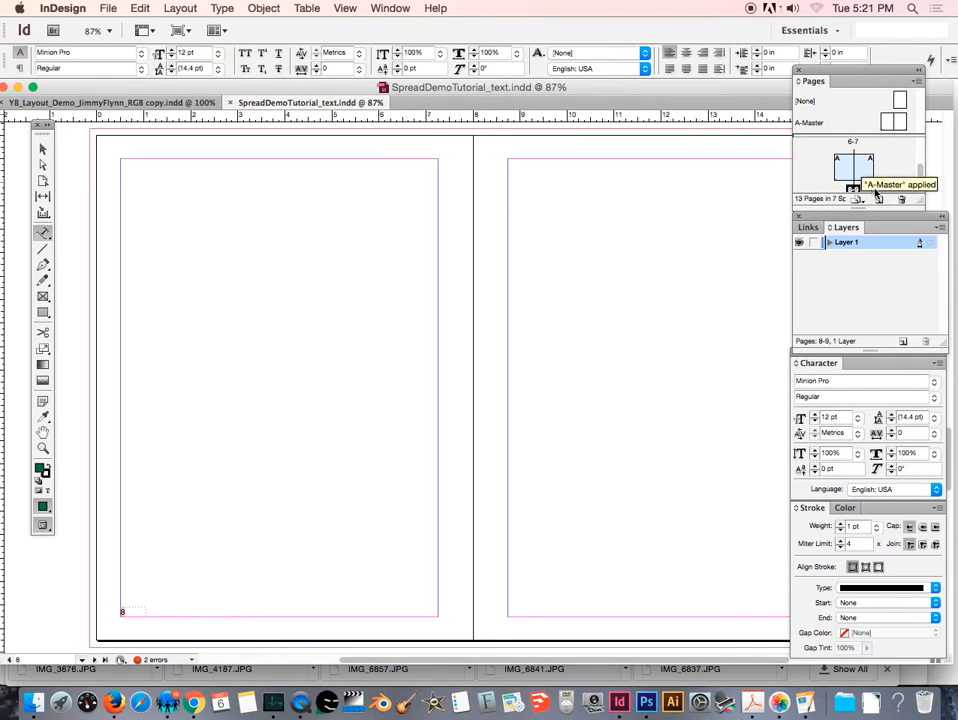
scroll(872, 187, up, 2)
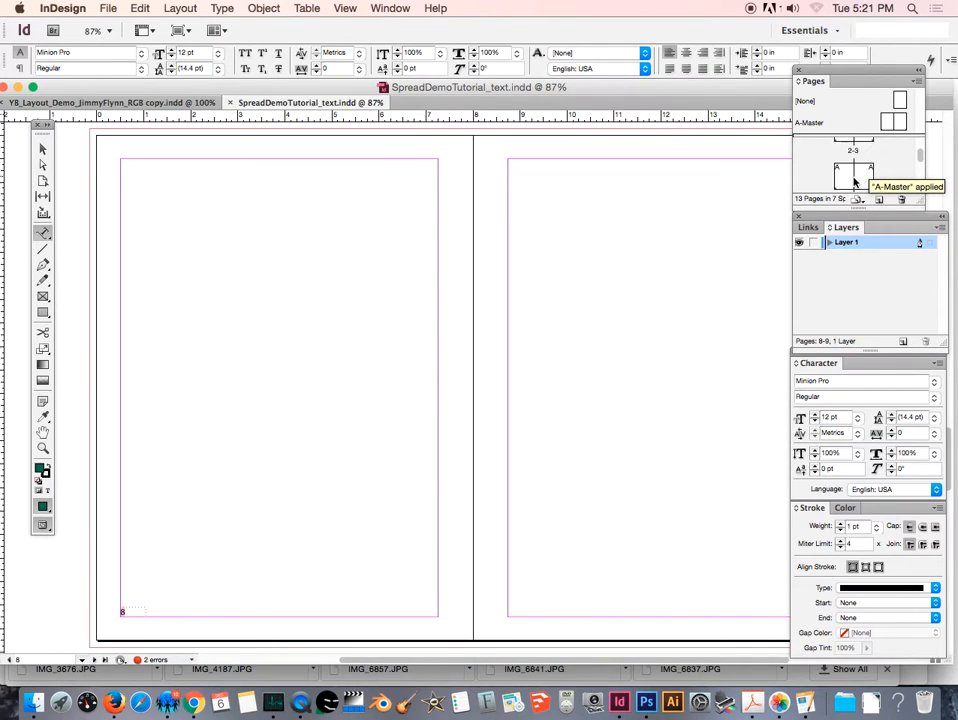
click(851, 180)
mouse_move(827, 160)
mouse_down()
mouse_move(842, 182)
mouse_move(832, 139)
mouse_up()
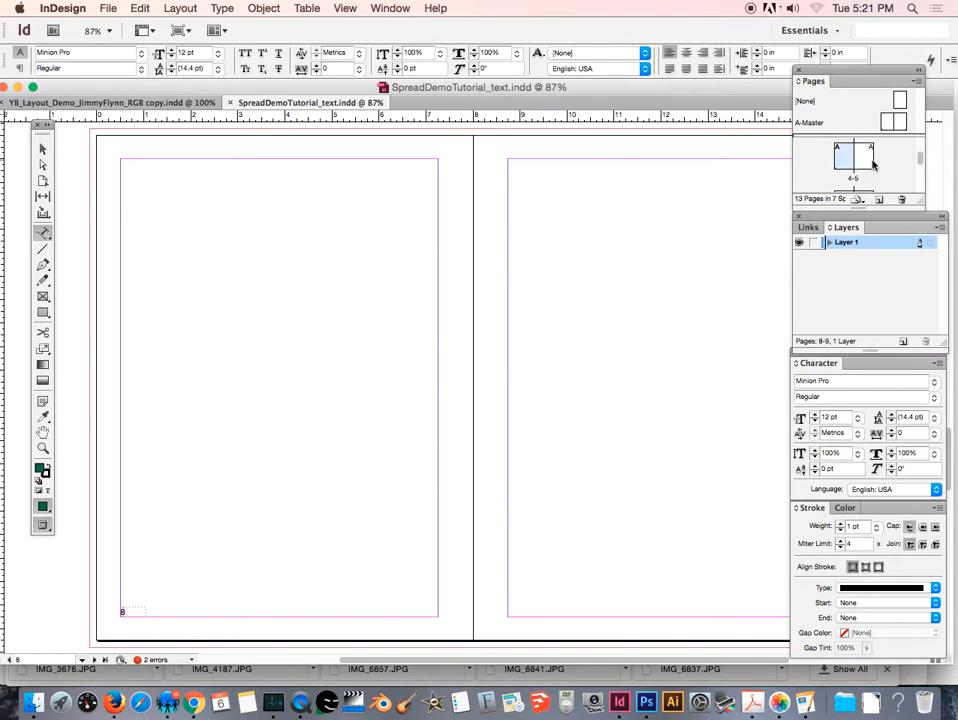
shift+click(866, 160)
drag(919, 161, 920, 177)
shift+click(848, 187)
drag(852, 170, 921, 182)
shift+click(849, 154)
shift+click(864, 155)
shift+click(848, 186)
shift+click(863, 187)
drag(921, 184, 922, 197)
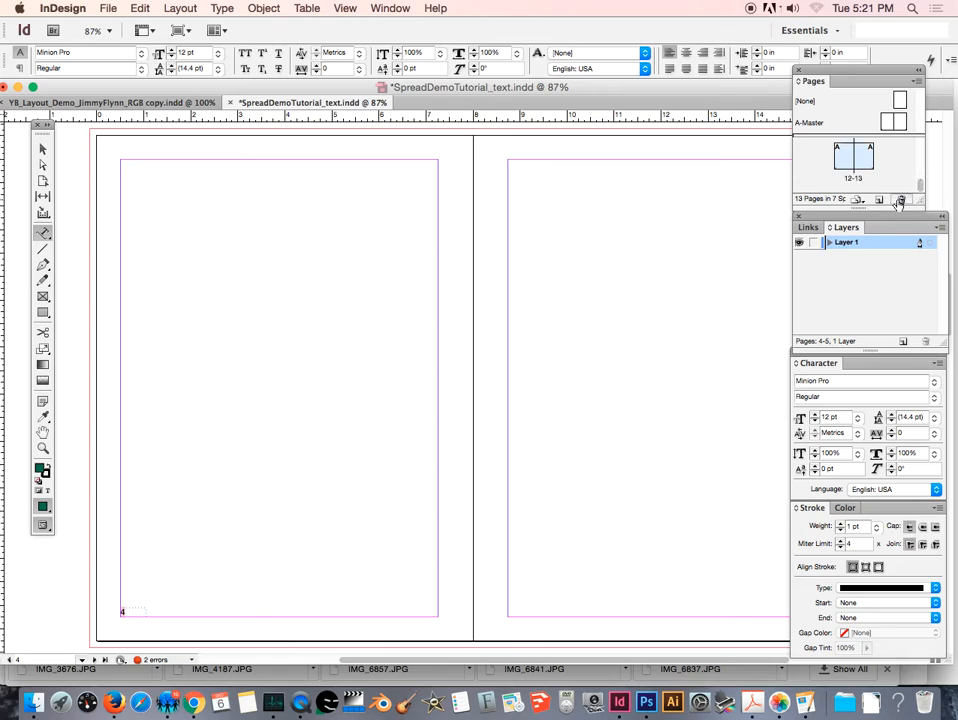
click(900, 199)
- Delete the leftover pages after spread 2-3 so the document keeps only pages 1 to 3
drag(921, 190, 921, 189)
click(845, 160)
click(901, 201)
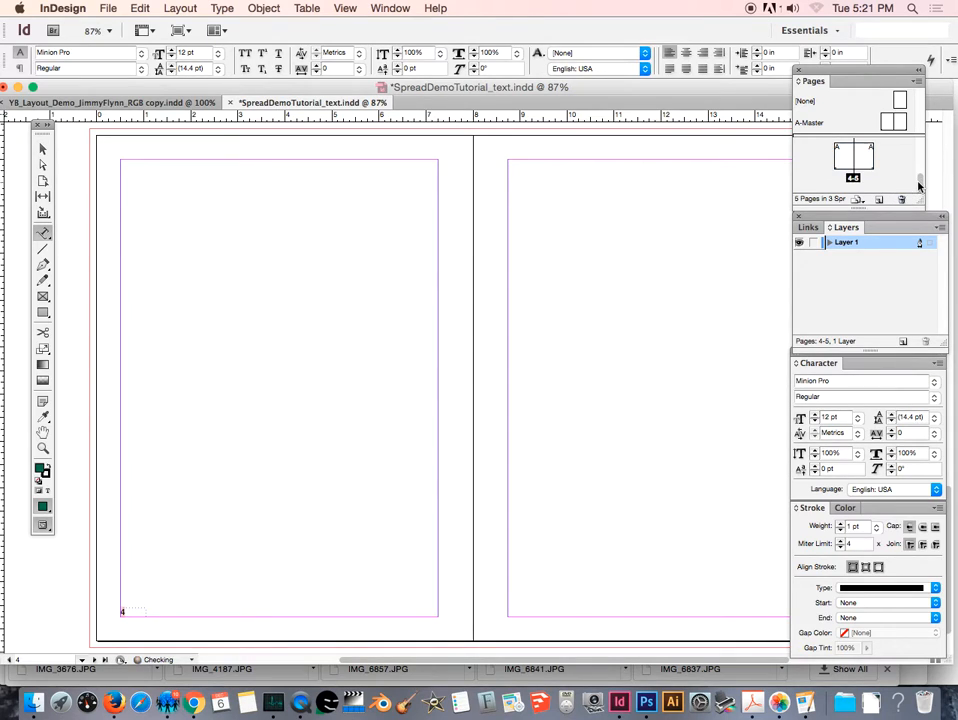
shift+click(863, 178)
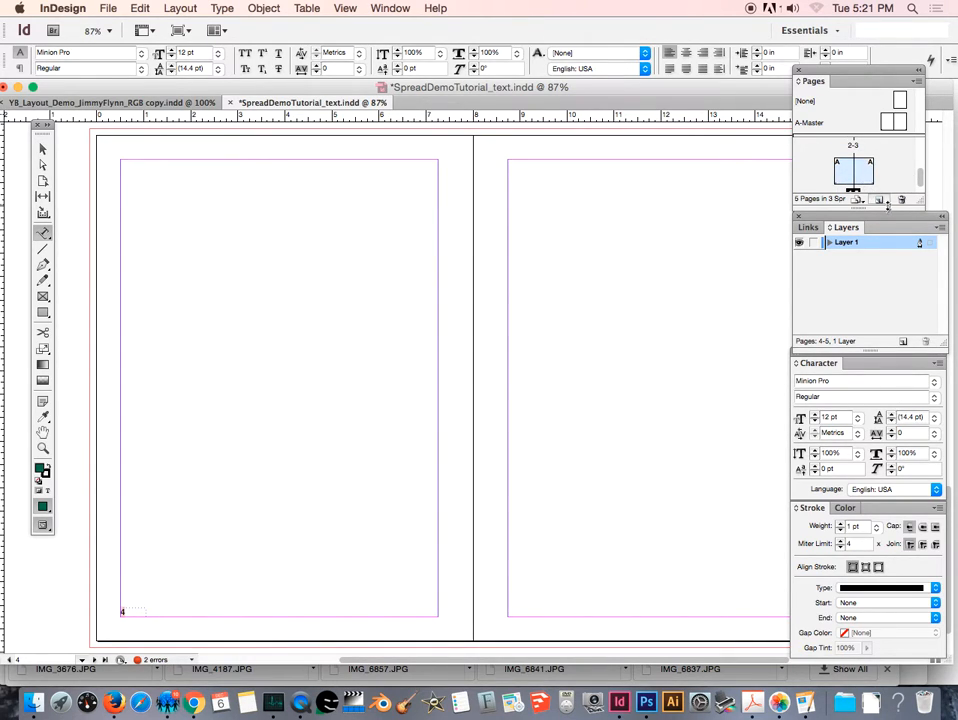
click(901, 200)
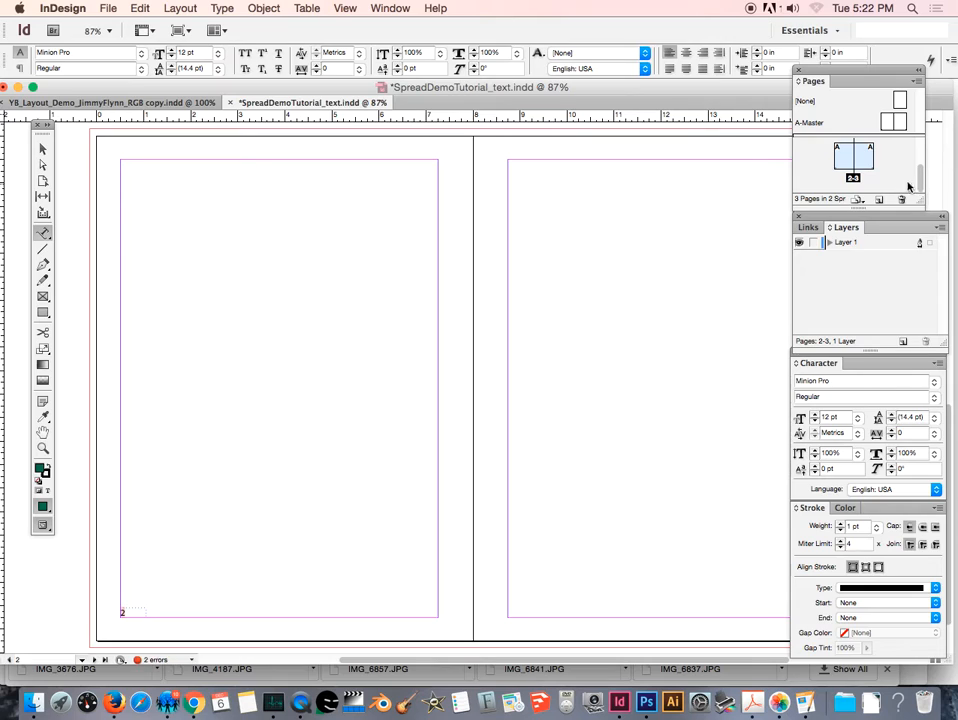
- Paste the copied three-by-three grid of picture frames in place on page 2
drag(919, 189, 890, 184)
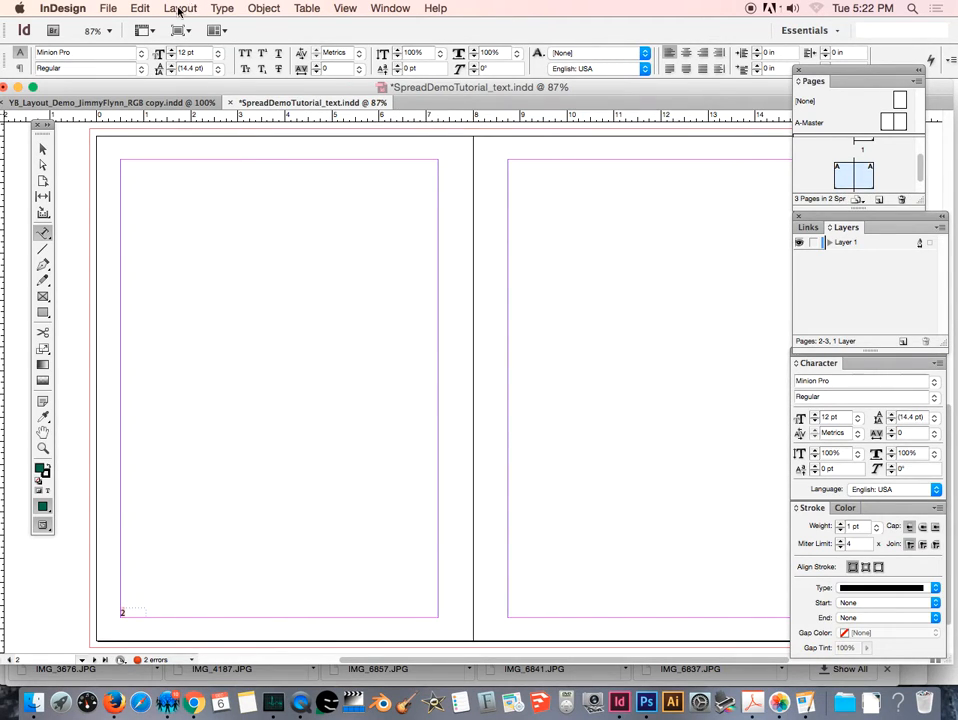
click(140, 9)
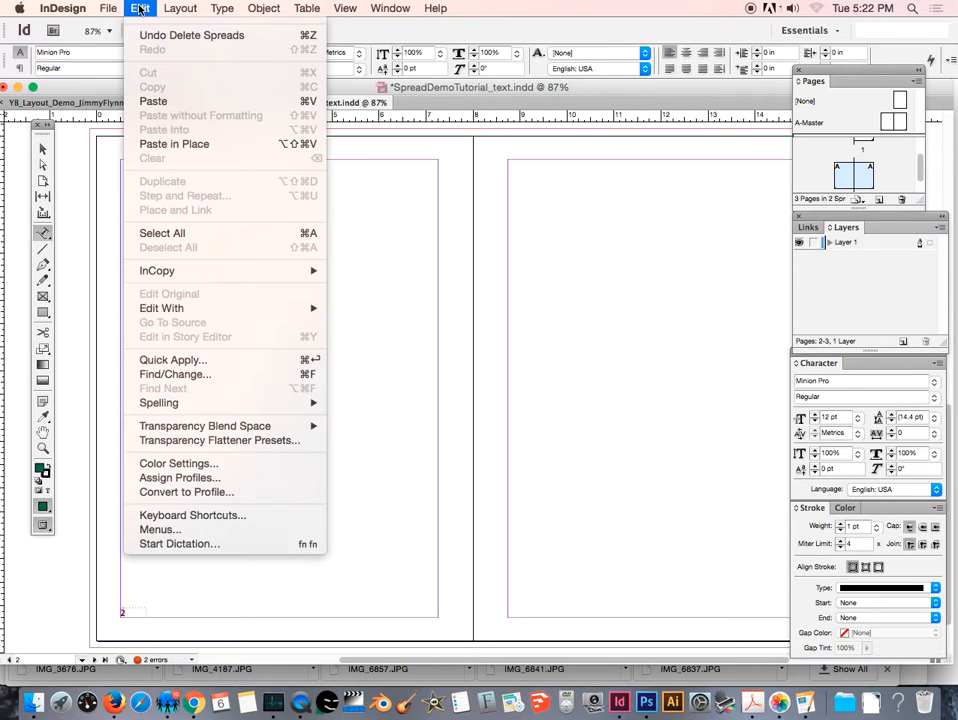
click(174, 143)
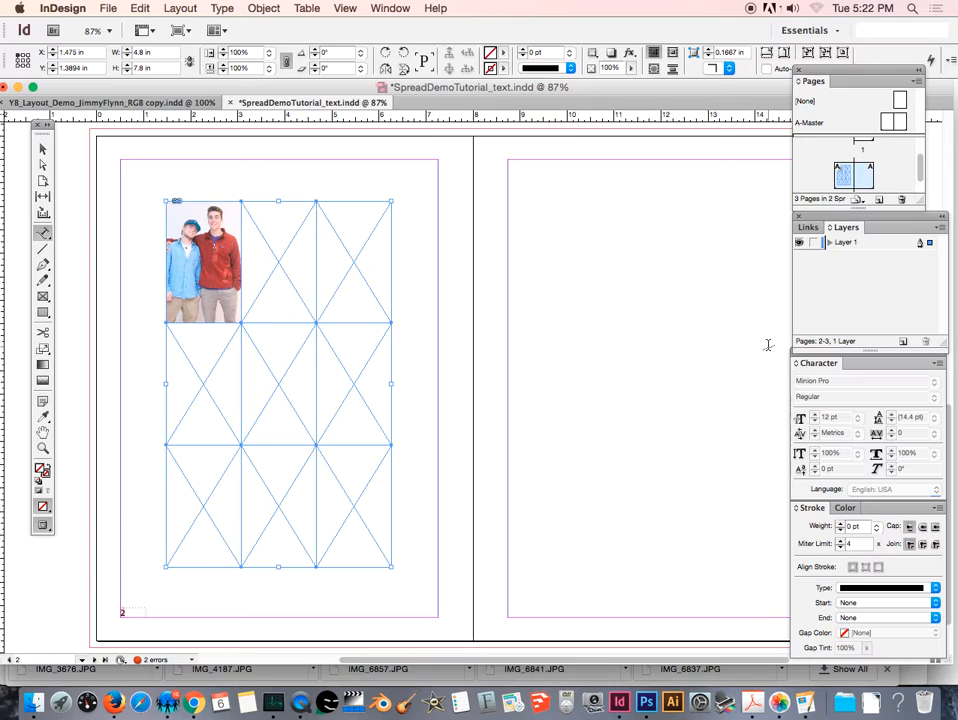
- Lock Layer 1 and test the lock on a picture frame, declining to unlock the layer
click(813, 242)
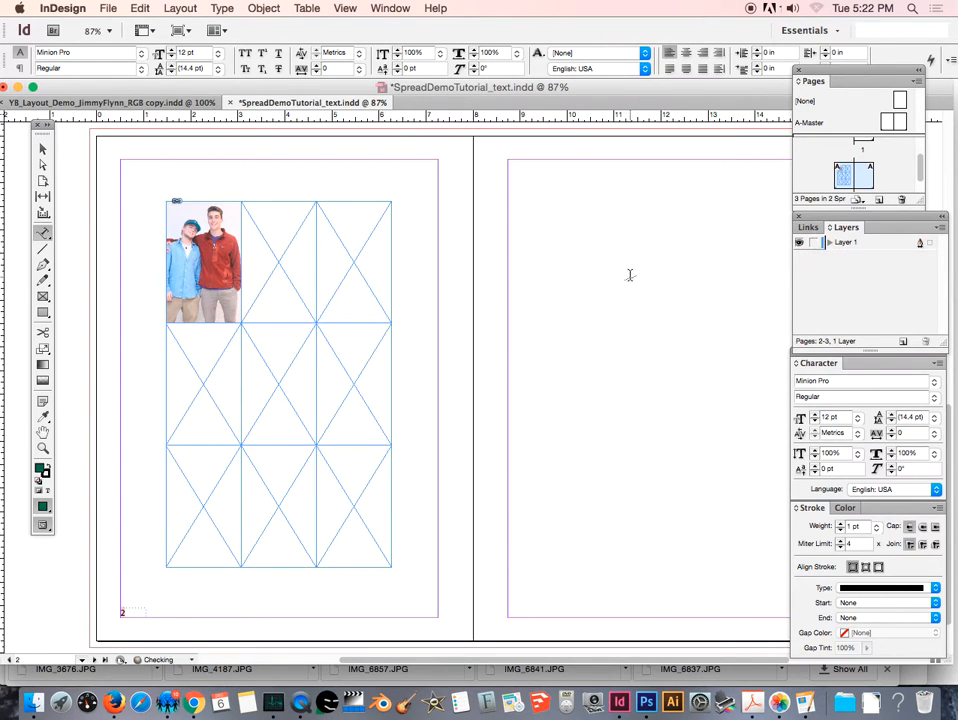
click(816, 243)
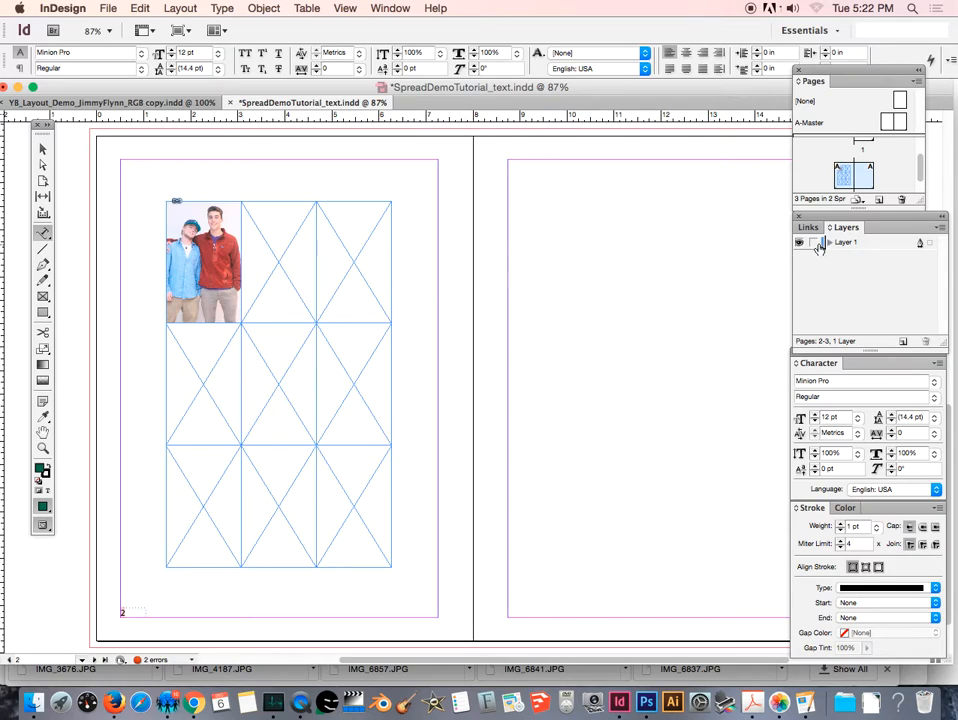
click(298, 252)
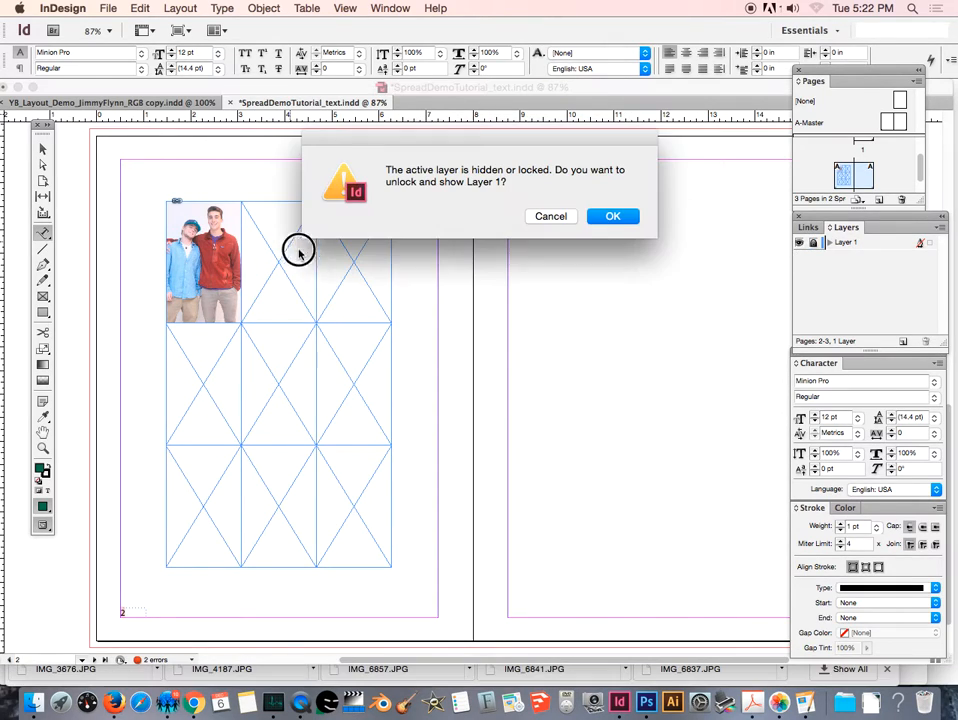
click(549, 217)
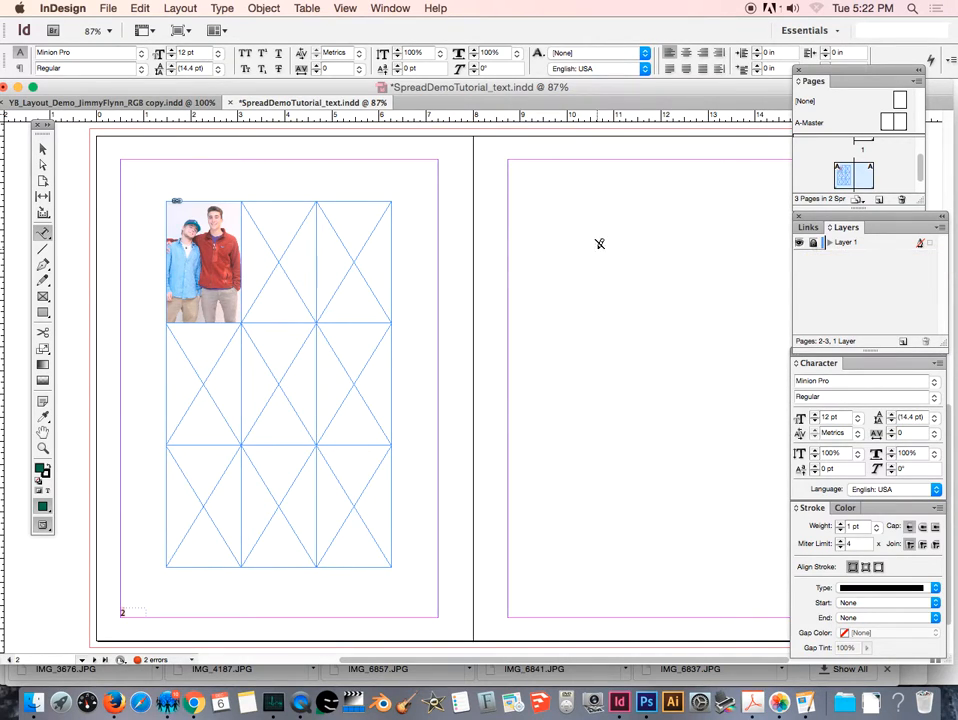
- Create a new layer named bg with the layer color Red above Layer 1
click(43, 448)
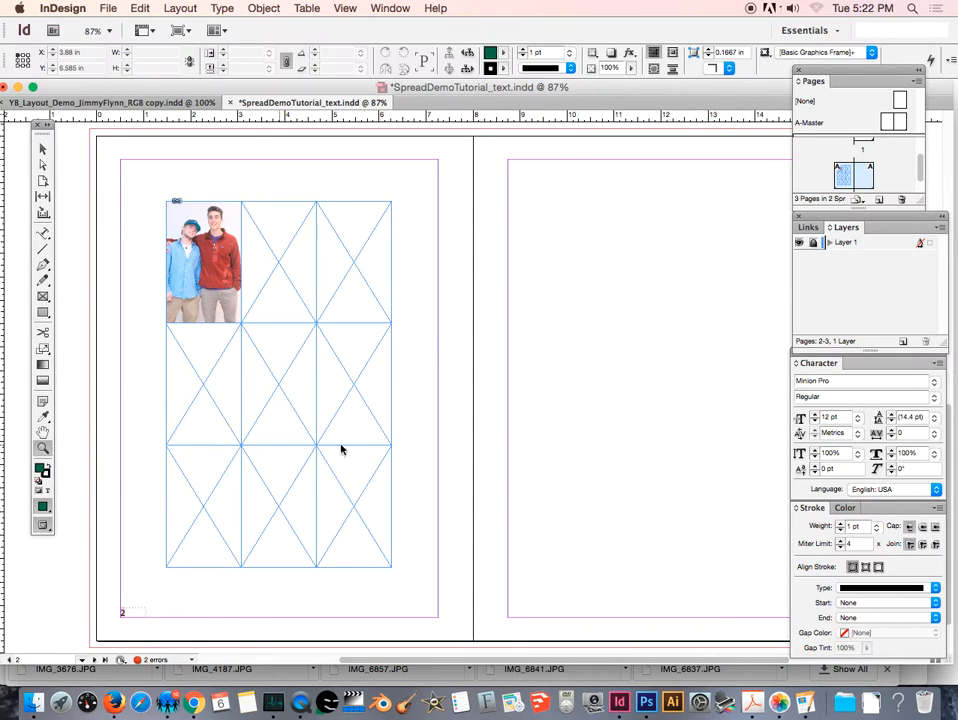
alt+click(479, 448)
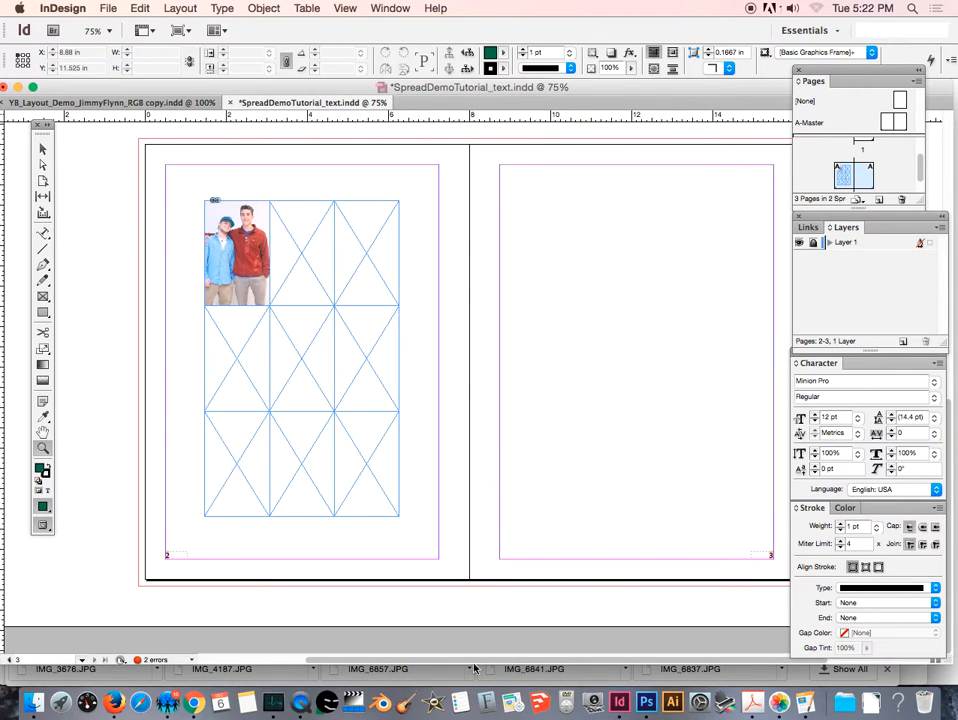
drag(466, 663, 500, 660)
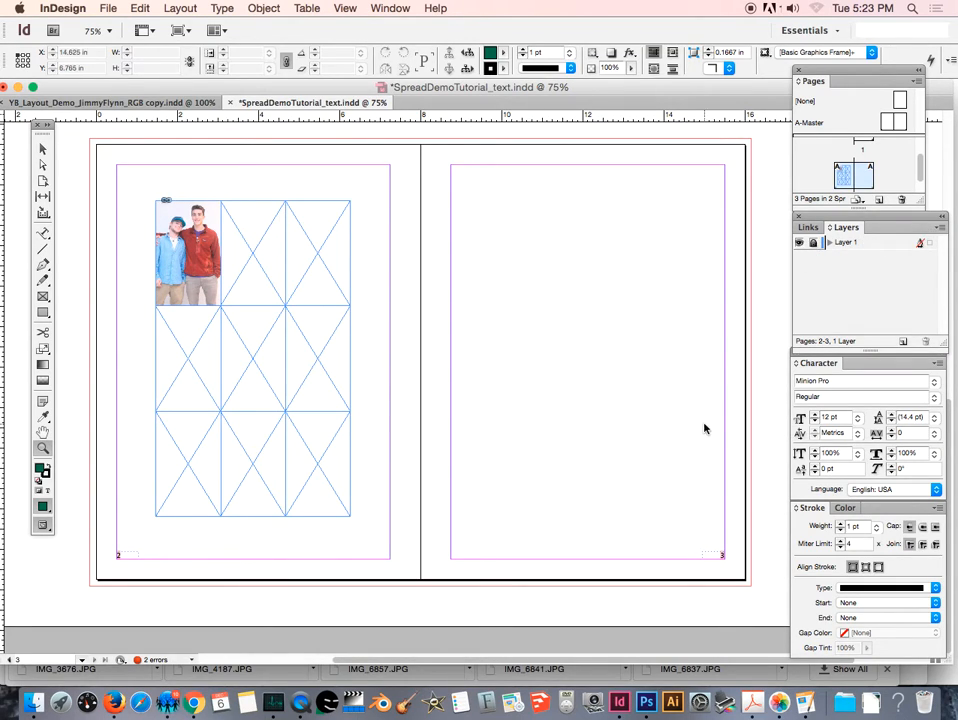
click(938, 229)
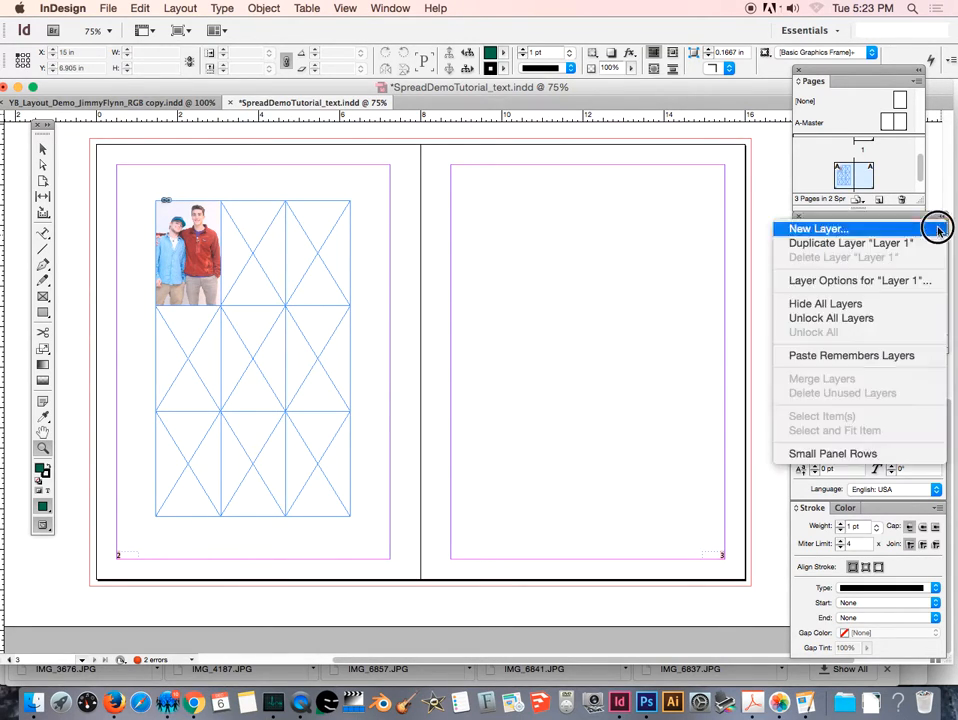
click(866, 234)
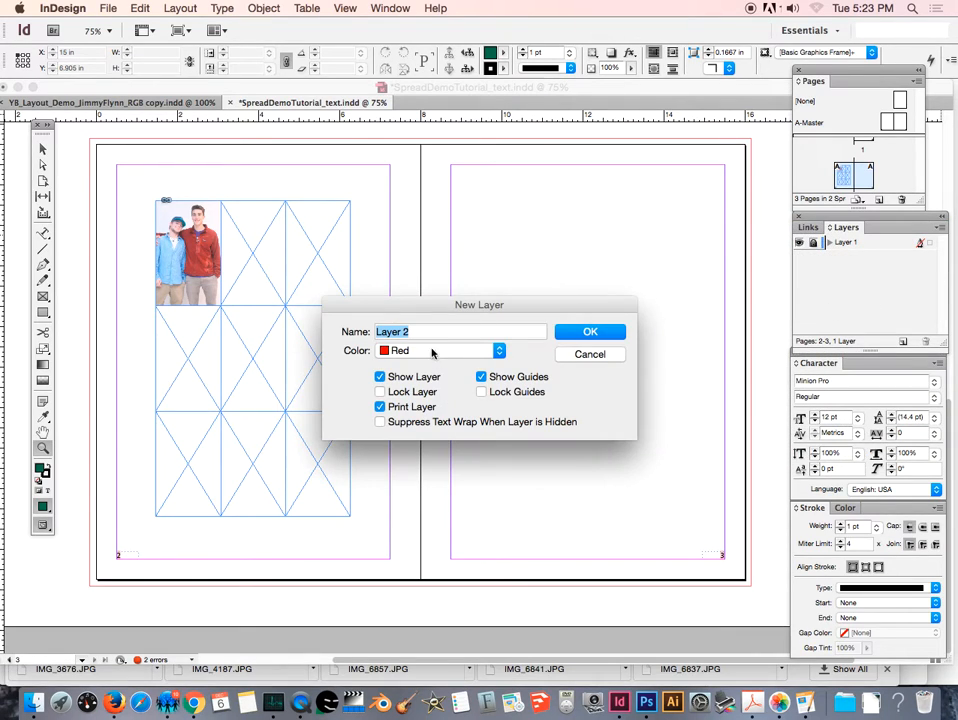
text(bg)
click(587, 332)
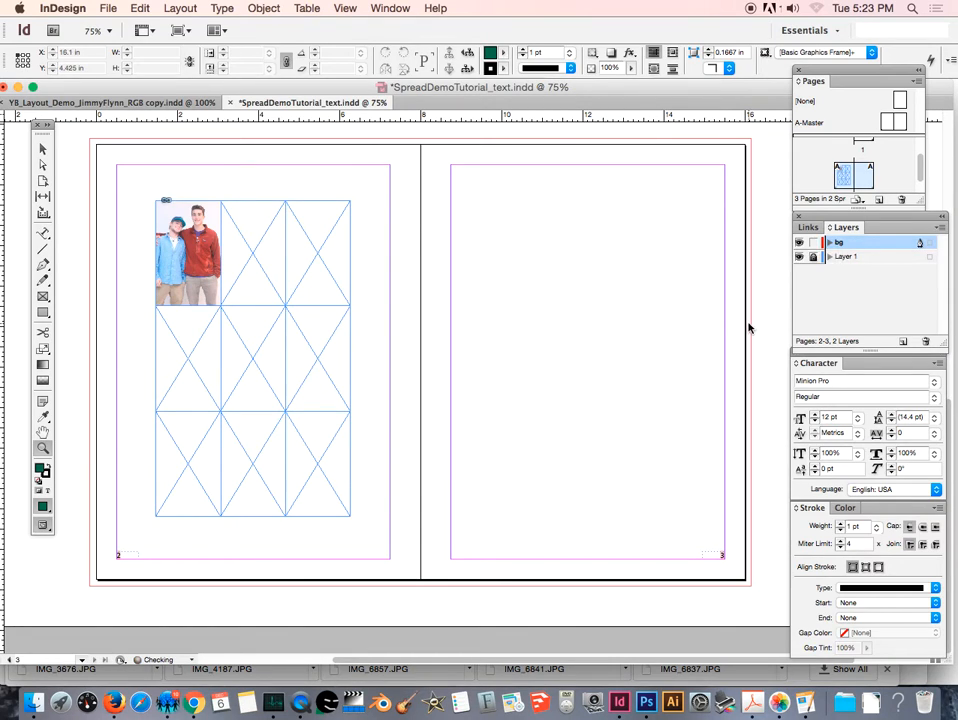
- Draw a rectangle about 16.5 by 11.1 in on the bg layer, covering both pages and their bleed
click(813, 257)
click(42, 313)
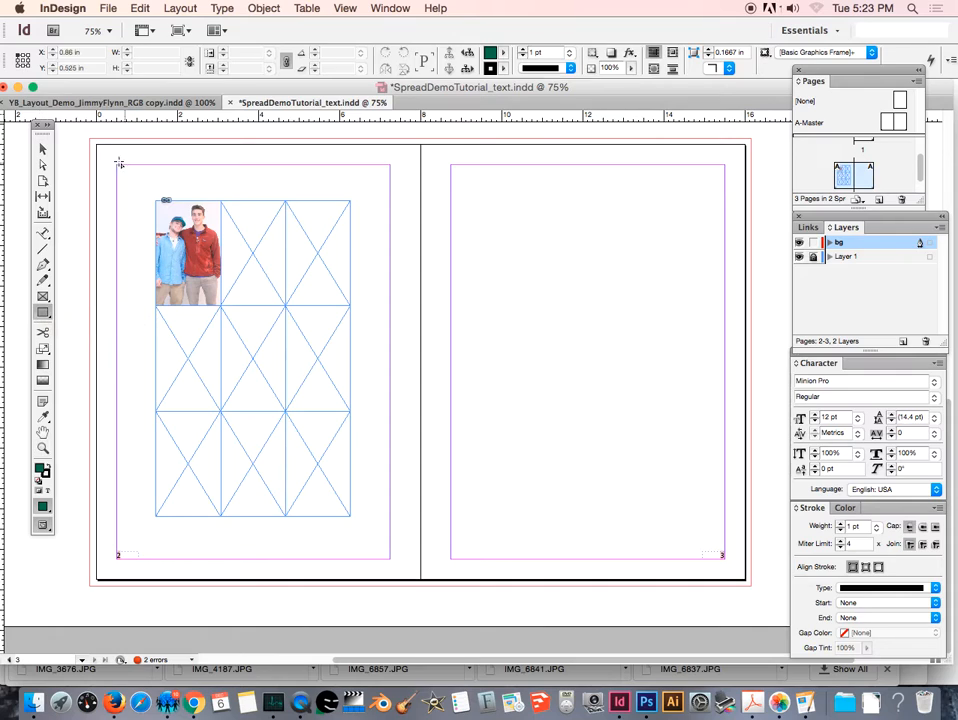
mouse_move(86, 140)
mouse_down()
mouse_move(131, 156)
mouse_move(752, 535)
mouse_move(752, 586)
mouse_up()
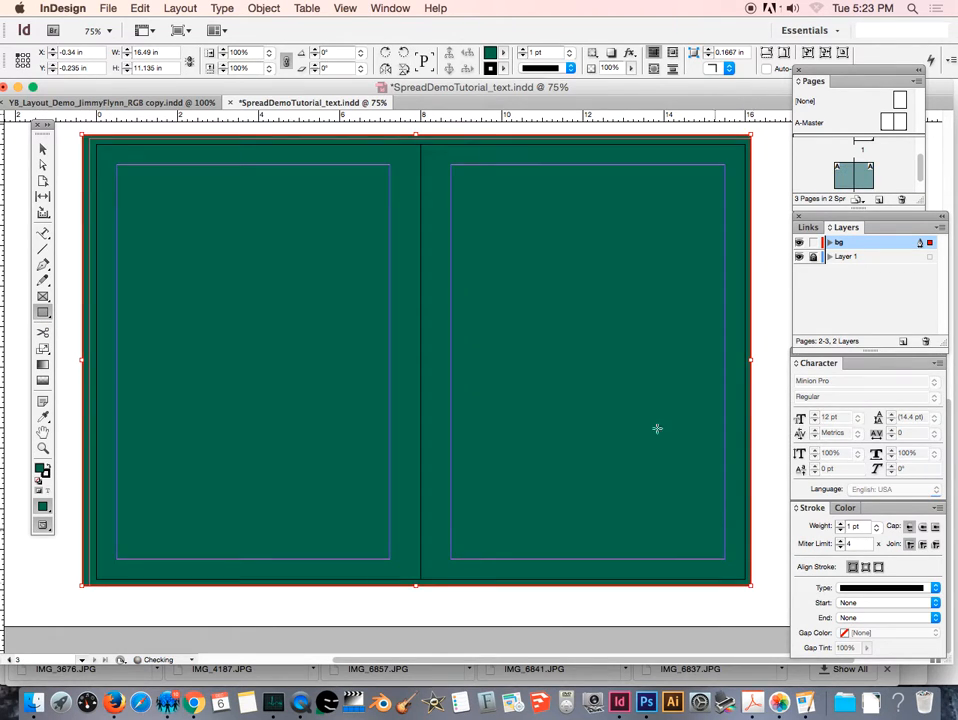
- Recolor the background rectangle's fill to a light muted purple
double_click(490, 52)
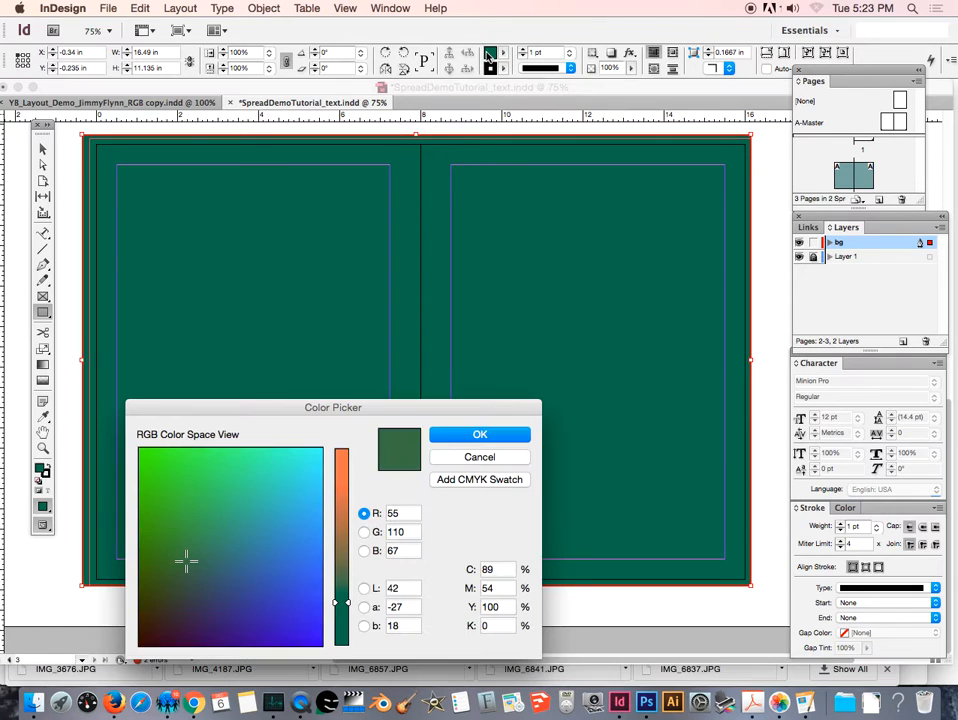
drag(186, 560, 312, 528)
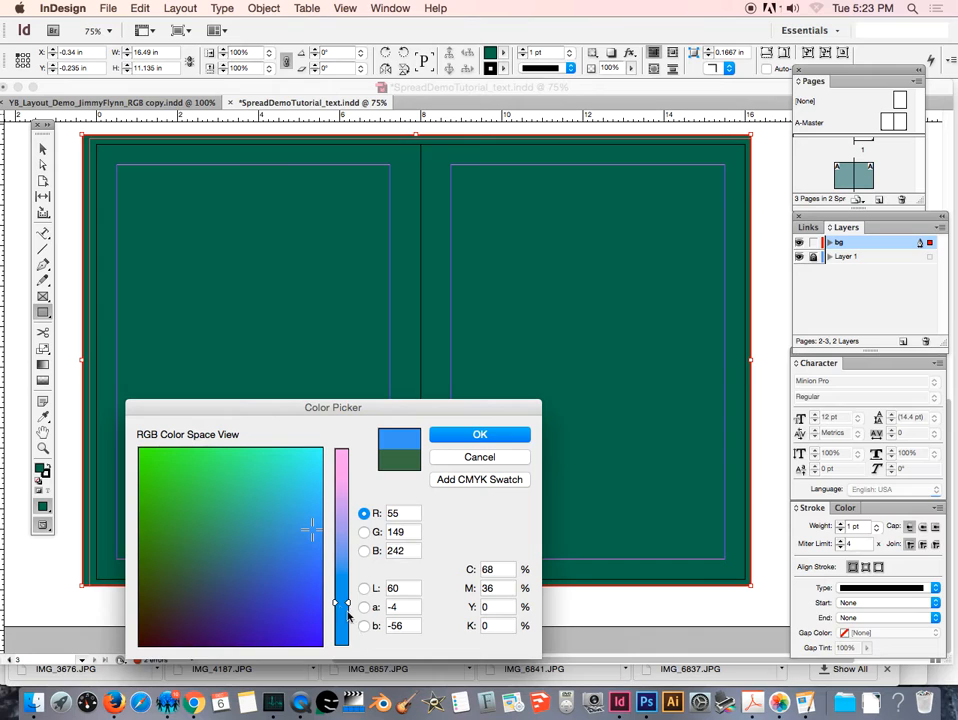
drag(348, 600, 292, 530)
click(481, 435)
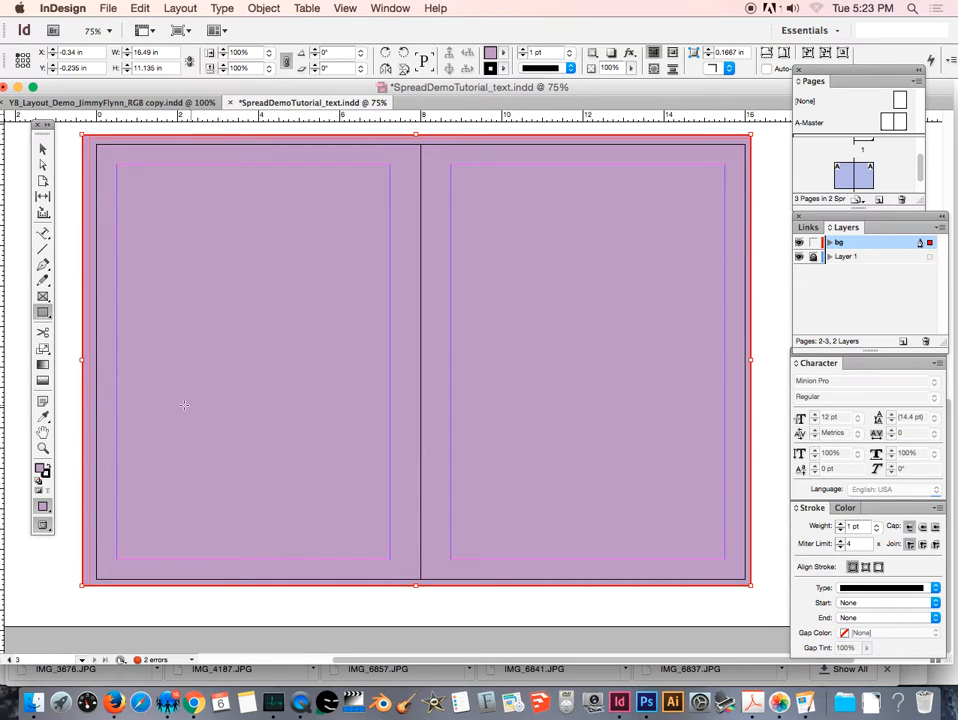
drag(81, 360, 83, 362)
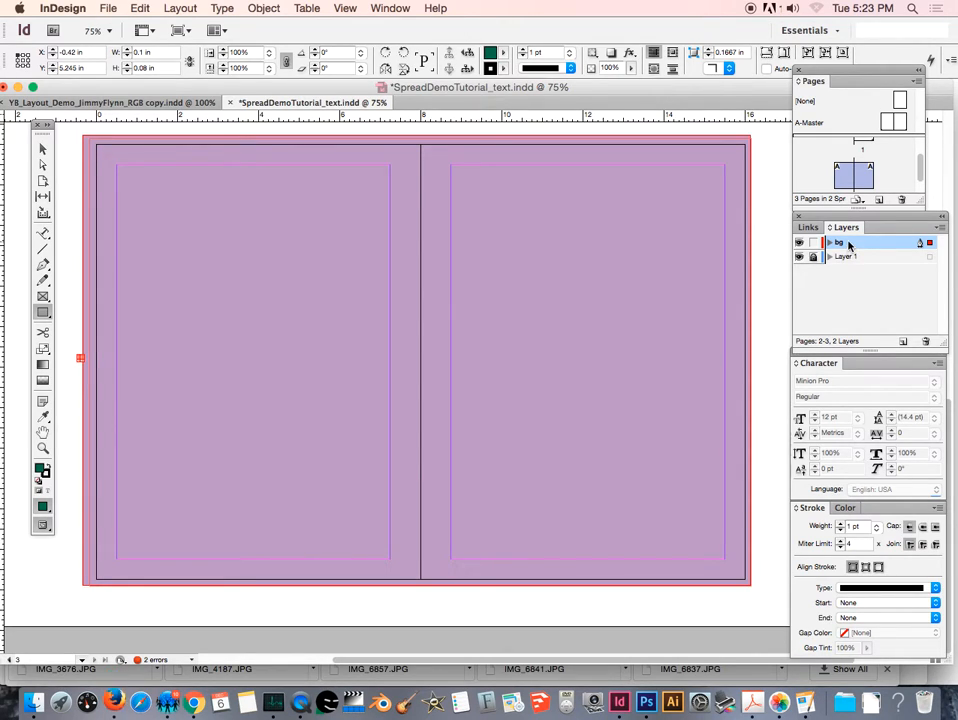
- Move the bg layer below Layer 1 and select the background rectangle on the spread
drag(846, 248, 847, 258)
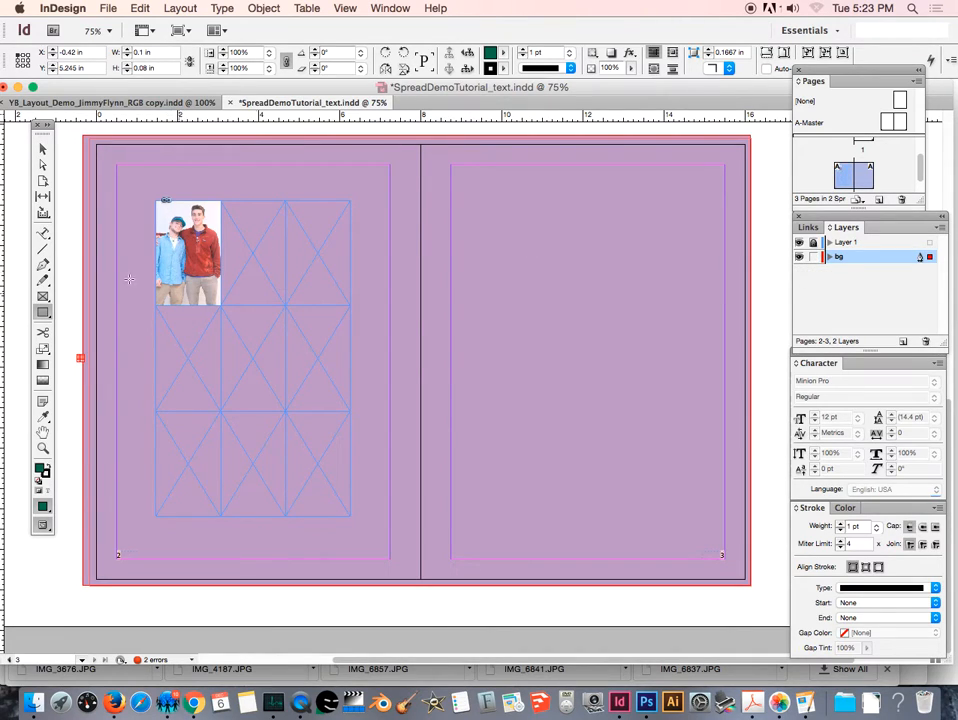
click(43, 149)
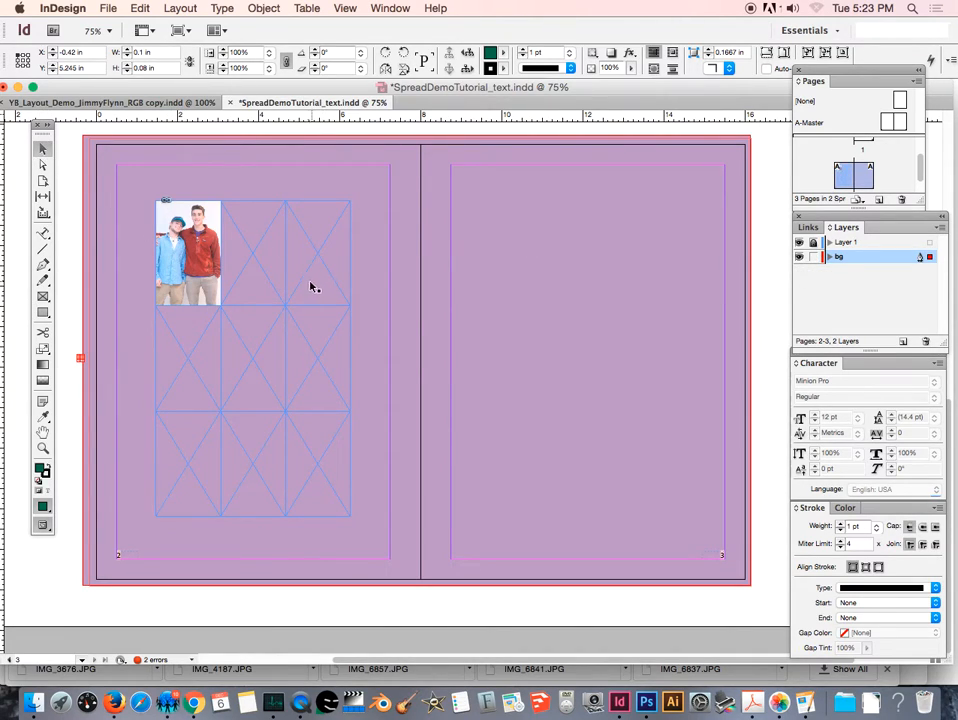
click(238, 256)
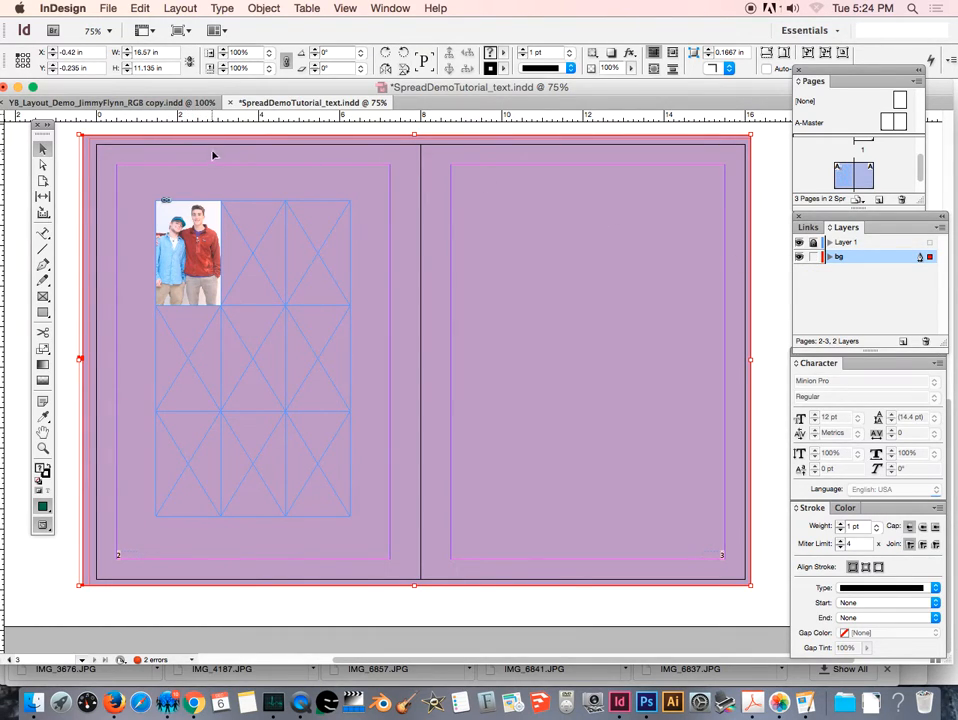
- Lock the bg layer, leave Layer 1 unlocked, and test by selecting and deselecting the photo
click(814, 257)
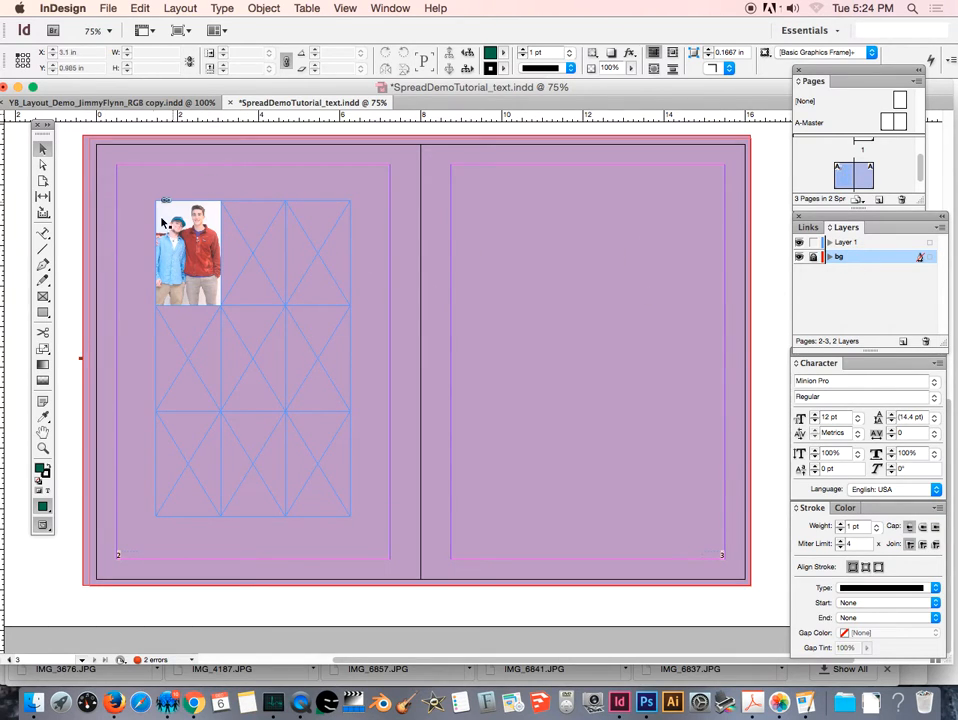
click(202, 262)
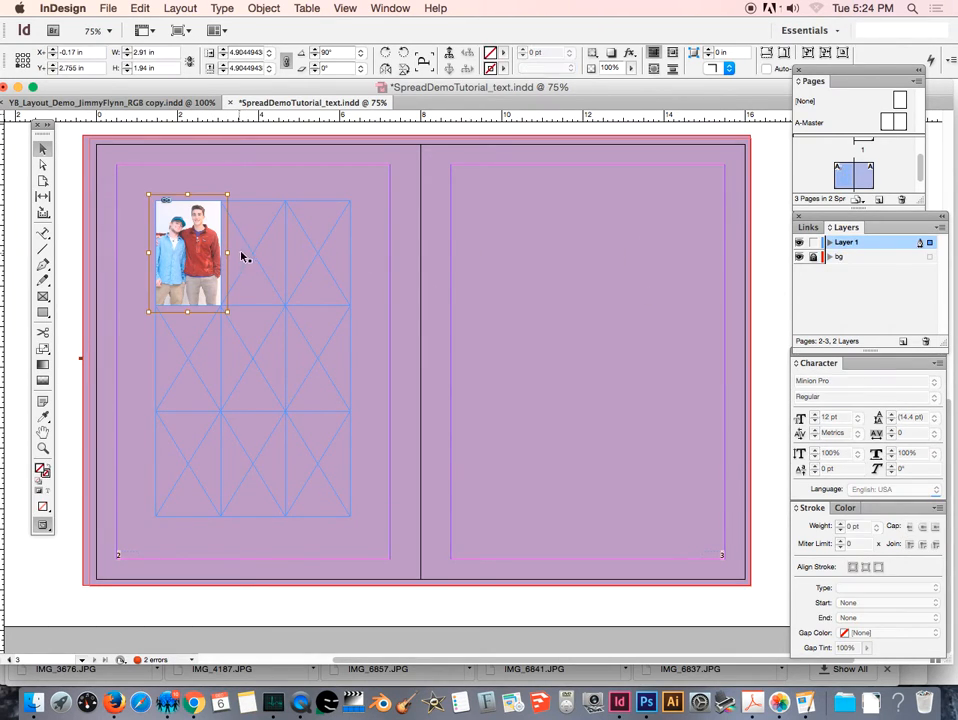
click(252, 186)
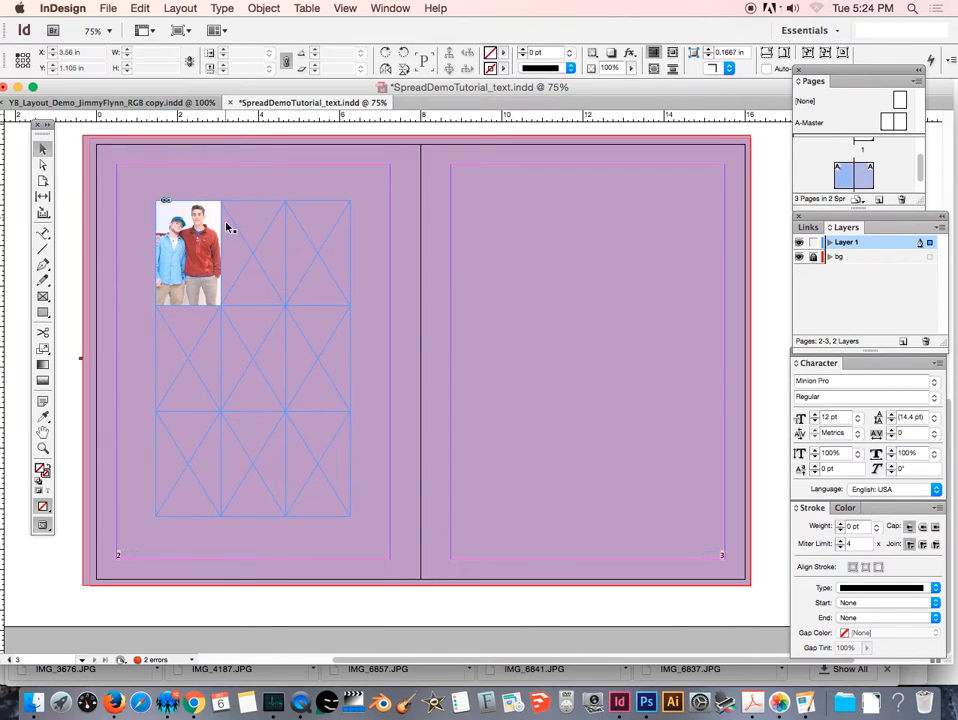
- Nudge the three picture frames of the top row up together to a Y position of about 0.9 in
click(222, 233)
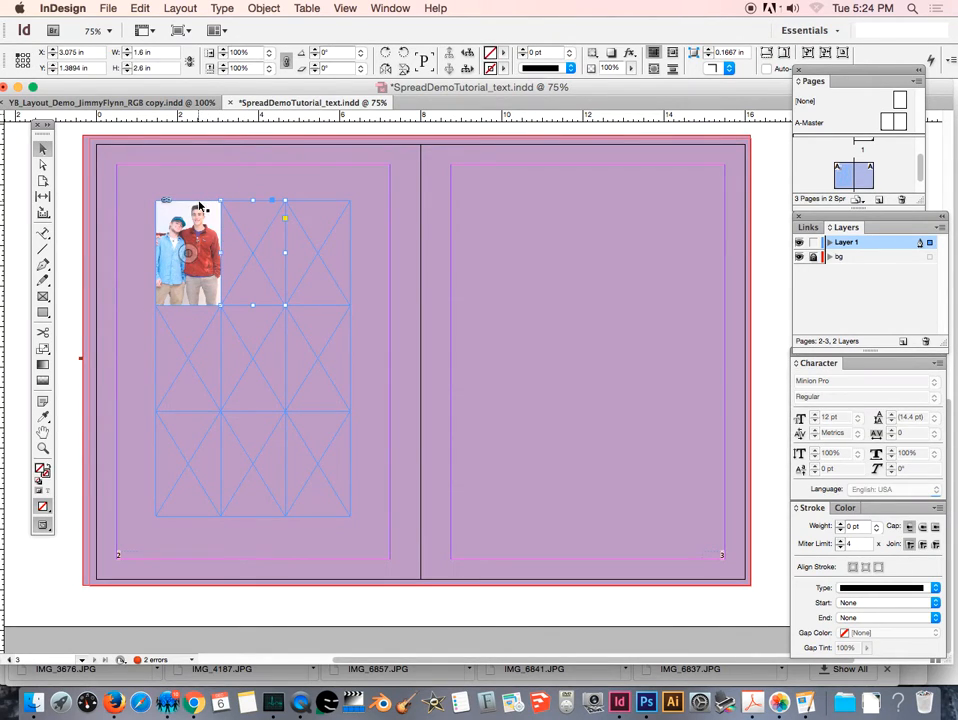
shift+click(199, 207)
shift+click(308, 205)
key(Up)
key(Up)
key(Up)
key(Up)
key(Up)
key(Up)
key(Up)
key(Up)
key(Up)
key(Up)
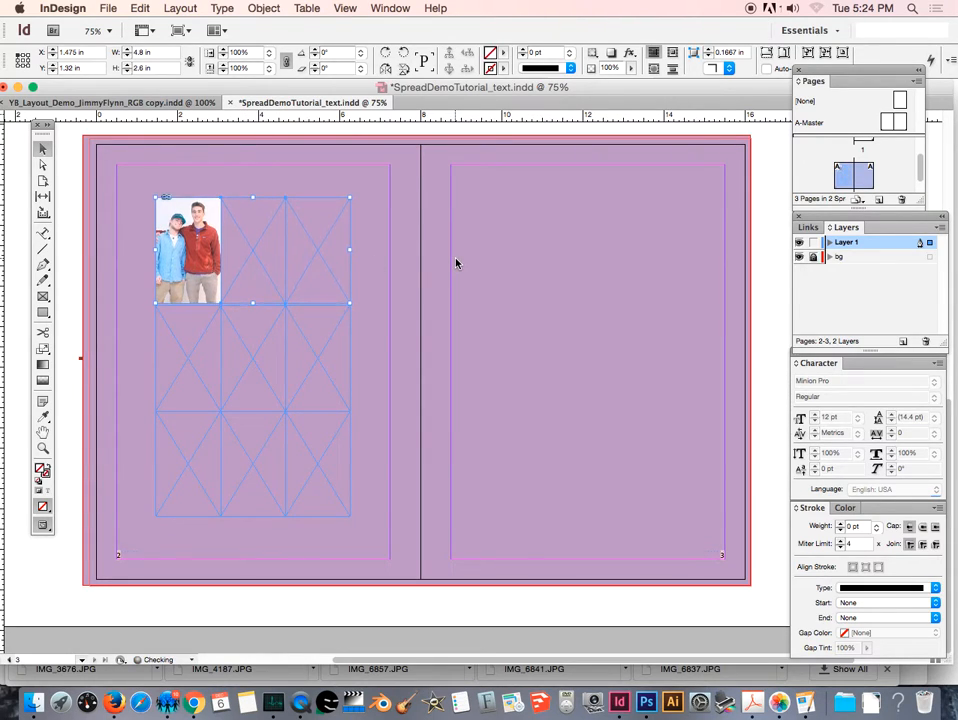
key(Up)
key(Up)
key(Up)
key(Up)
key(Up)
key(Up)
key(Up)
key(Up)
key(Up)
key(Up)
key(Up)
key(Up)
key(Up)
key(Up)
key(Up)
key(Up)
key(Up)
key(Up)
key(Up)
key(Up)
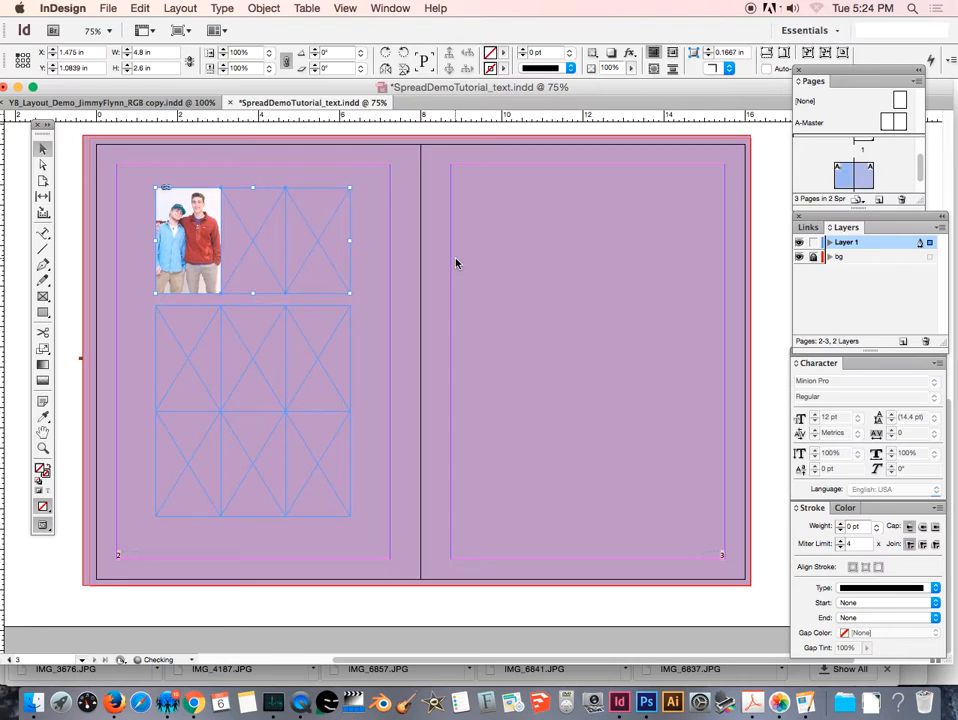
key(Up)
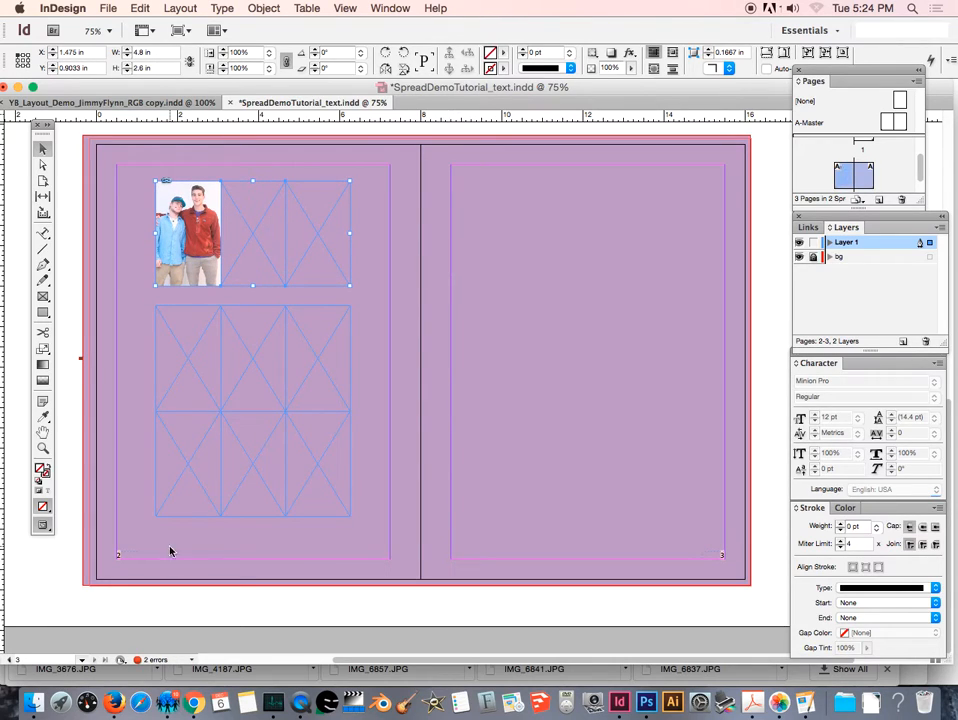
- Nudge the three picture frames of the bottom row down together to a Y position of about 7.12 in, then deselect them
click(194, 470)
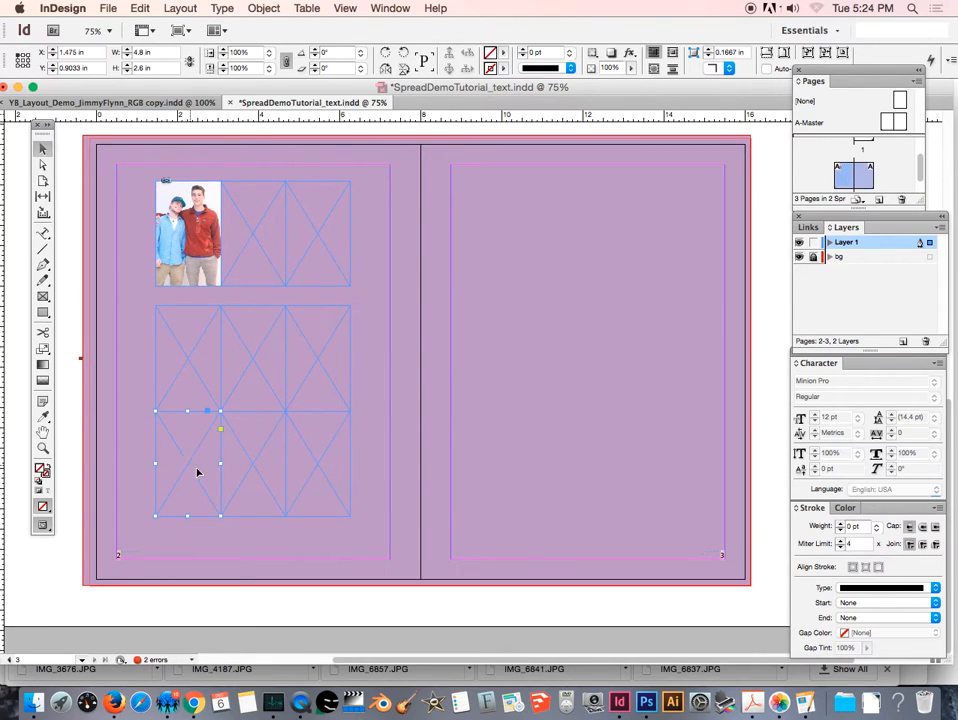
shift+click(278, 467)
shift+click(332, 462)
key(Down)
key(Down)
key(Down)
key(Down)
key(Down)
key(Down)
key(Down)
key(Down)
key(Down)
key(Down)
key(Down)
key(Down)
key(Down)
key(Down)
key(Down)
key(Down)
key(Down)
key(Down)
key(Down)
key(Down)
key(Down)
key(Down)
key(Down)
key(Down)
key(Down)
key(Down)
key(Down)
key(Down)
key(Down)
key(Down)
key(Down)
key(Down)
key(Down)
key(Down)
key(Down)
key(Down)
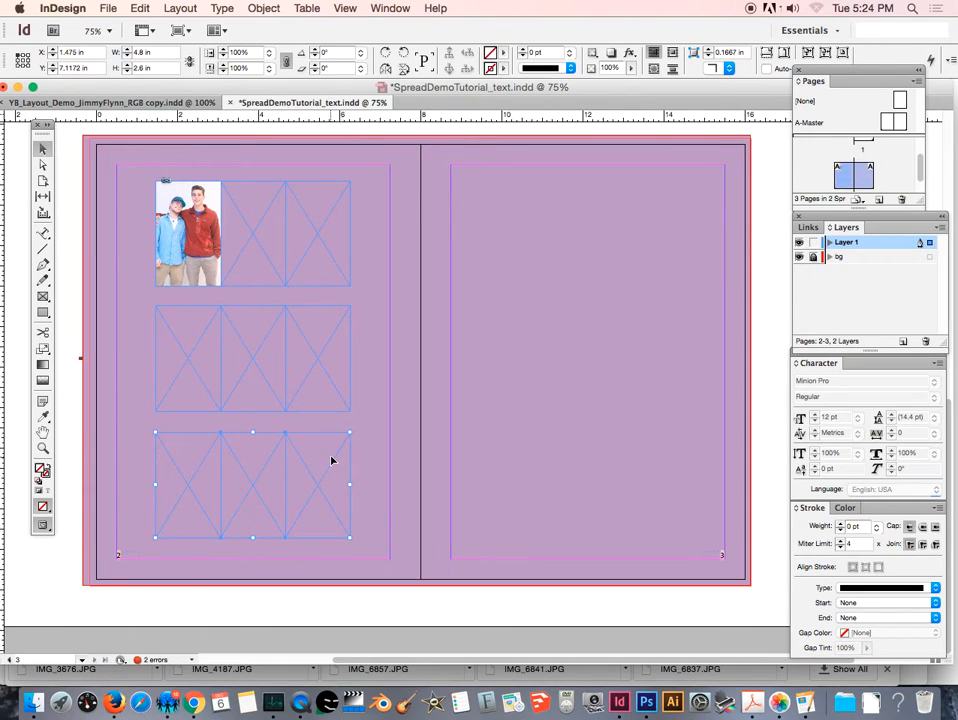
click(375, 404)
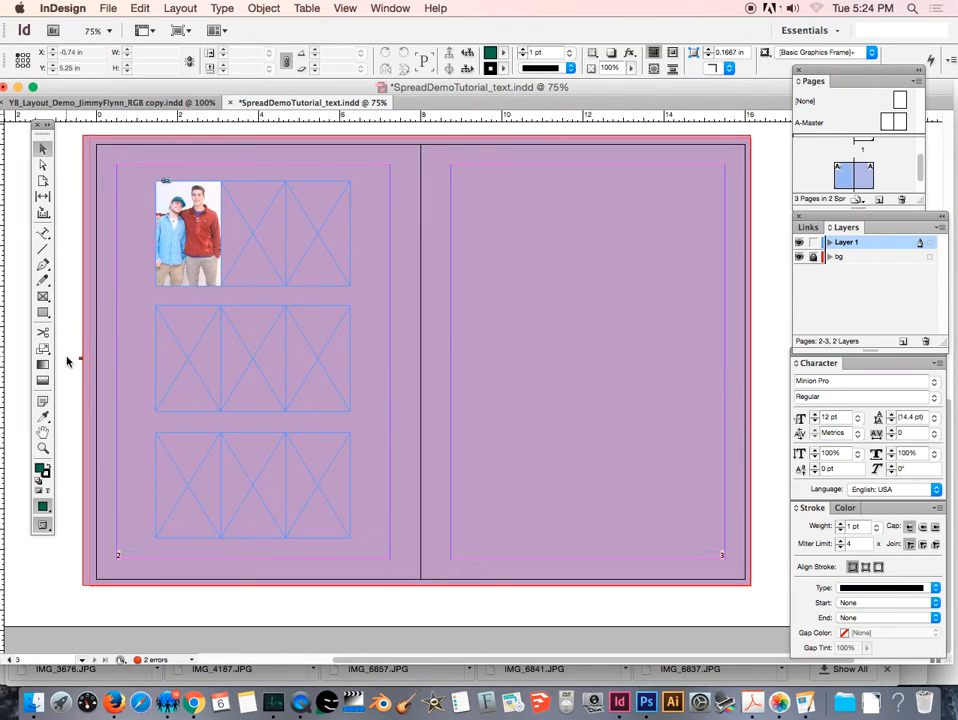
- Add a text frame about 1.6 by 0.32 in directly beneath the first photo, aligned with its edges
click(44, 232)
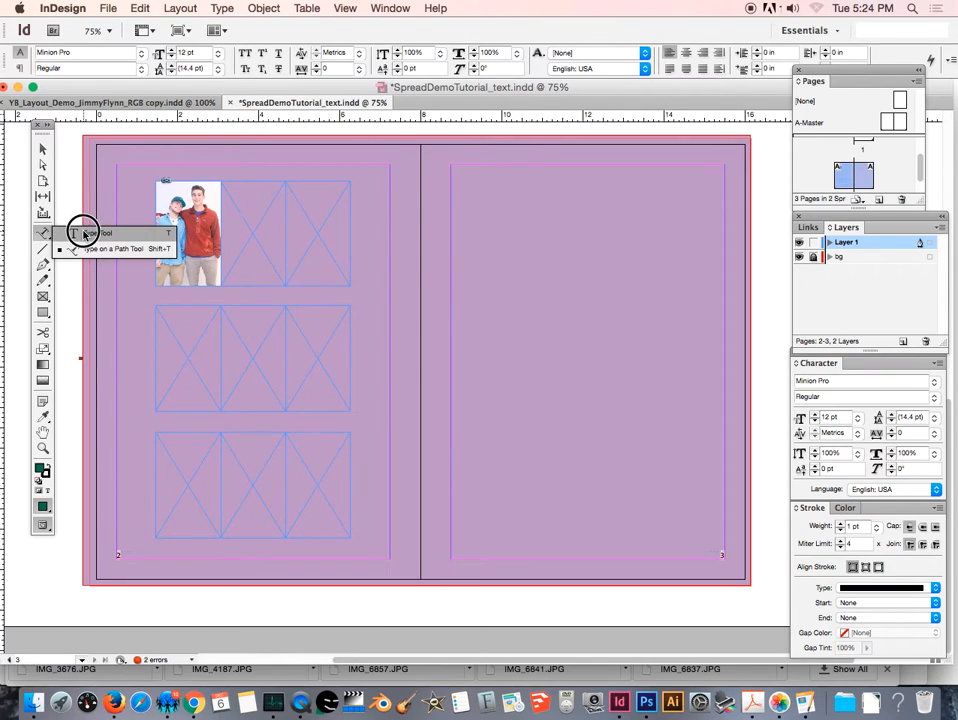
click(88, 234)
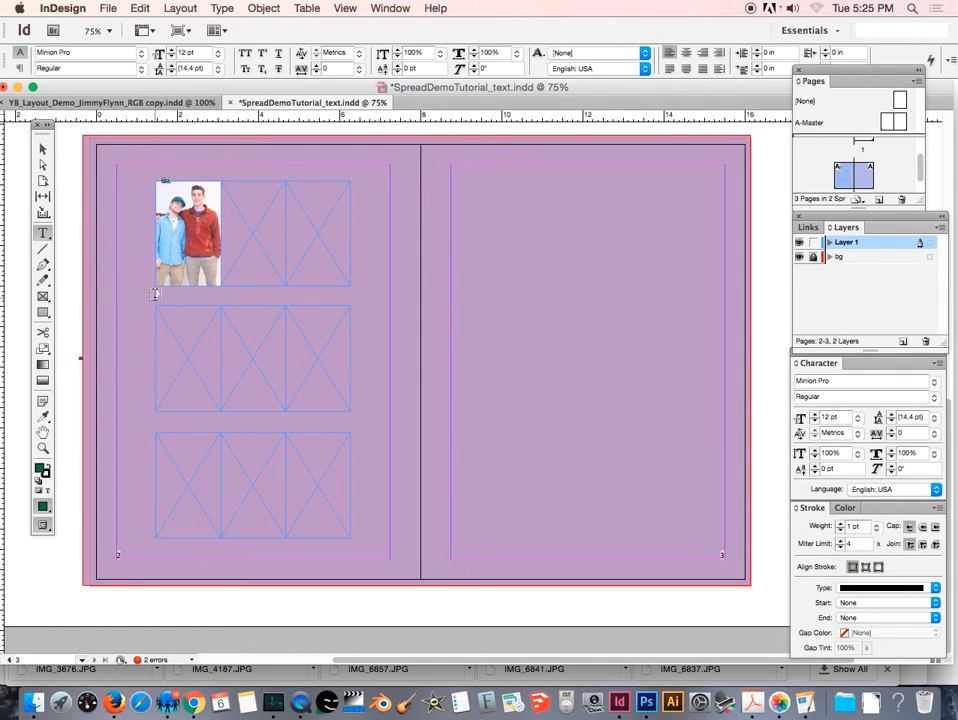
drag(158, 293, 222, 305)
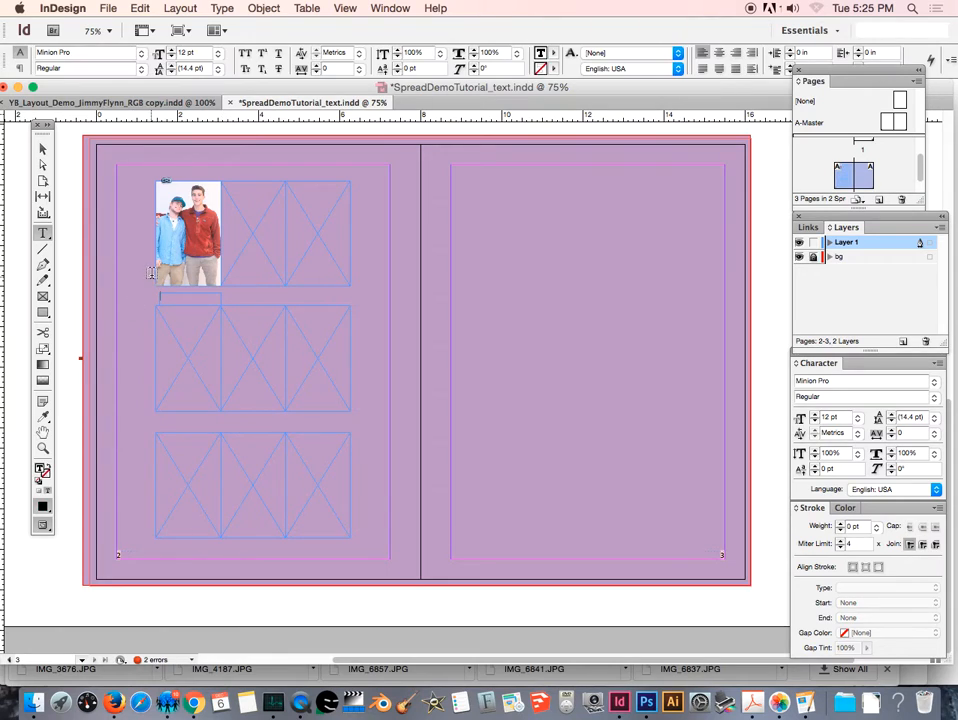
click(42, 149)
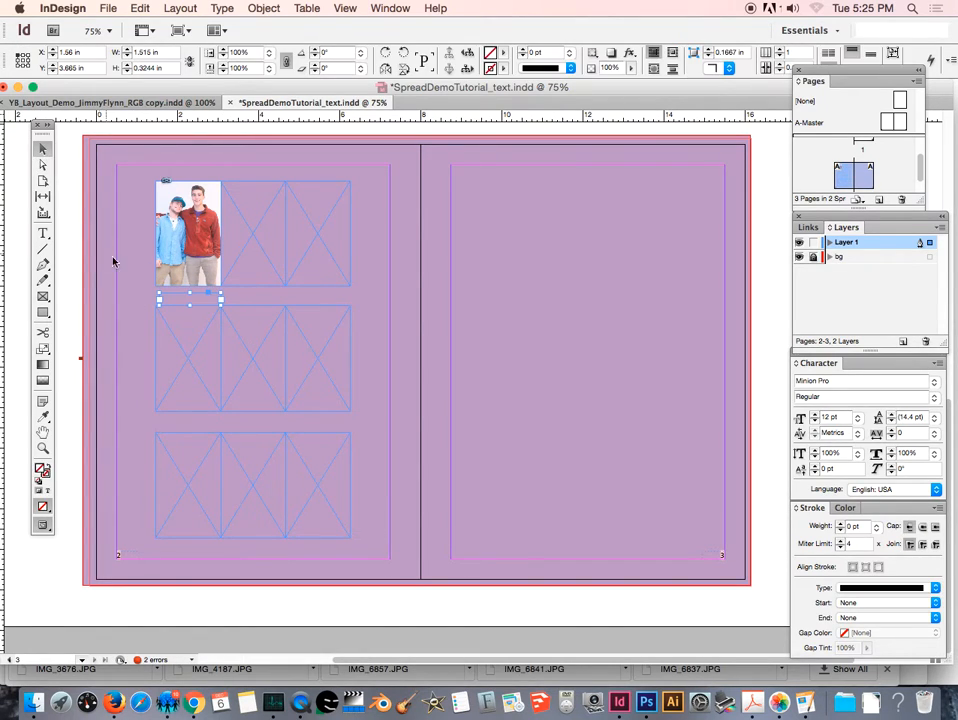
drag(176, 297, 216, 290)
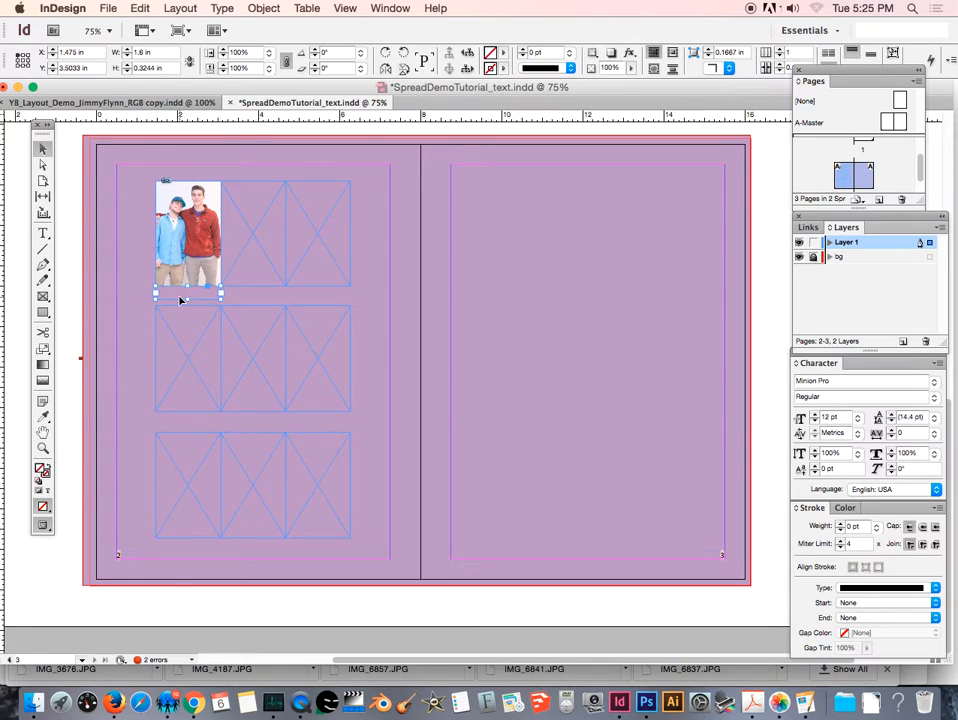
- Enter the full names of the two people in the photo as its caption, joined by an ampersand
double_click(177, 297)
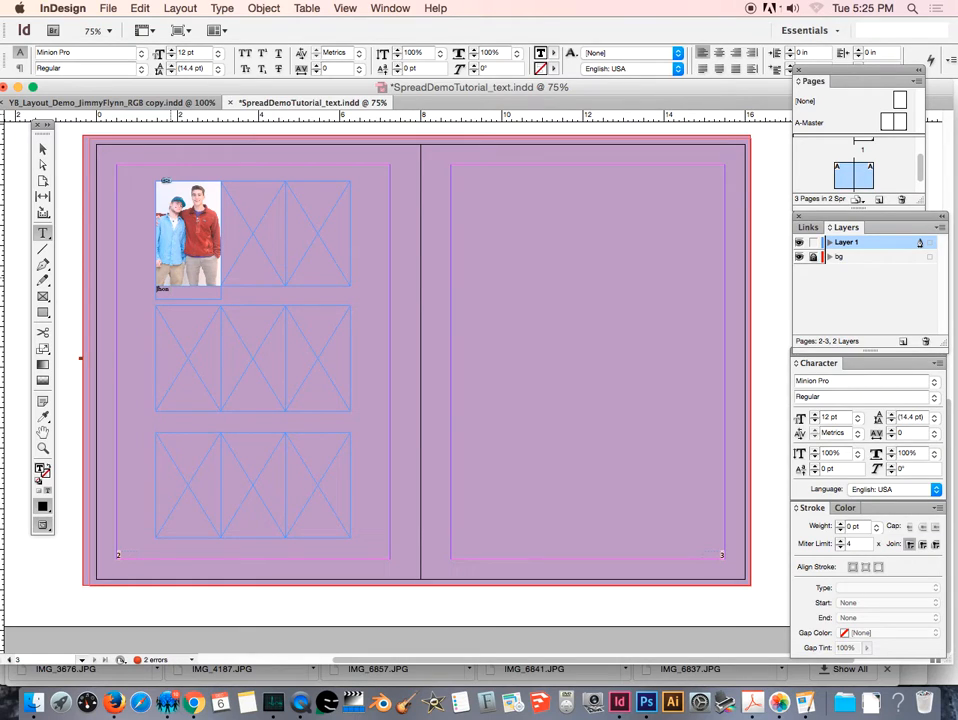
text(&)
key(BackSpace)
key(BackSpace)
text(Copoper)
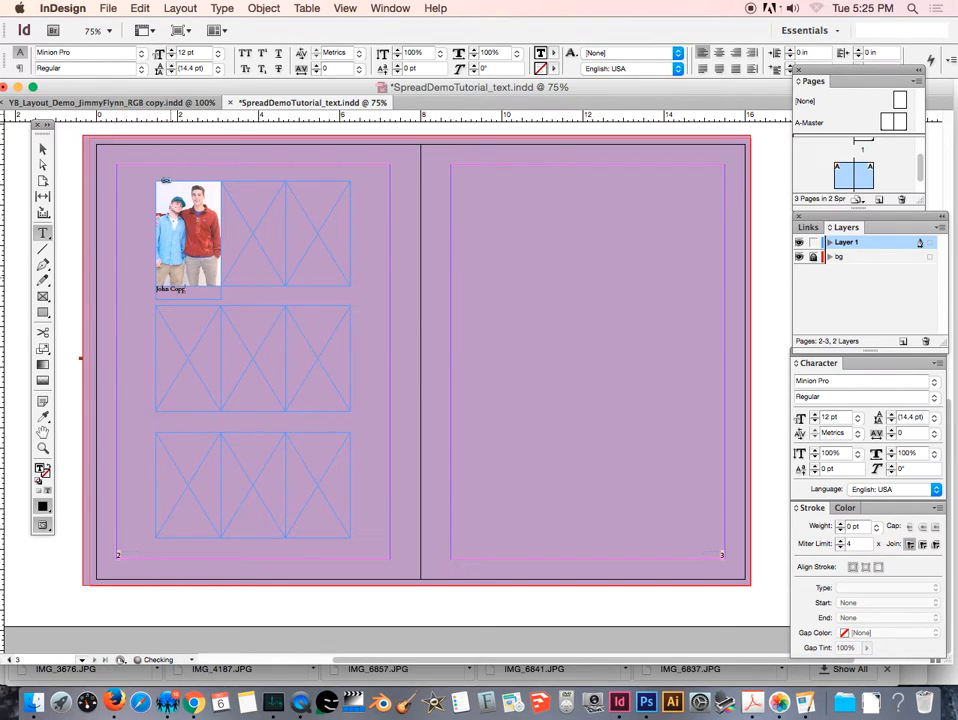
key(BackSpace)
key(BackSpace)
key(BackSpace)
text(J)
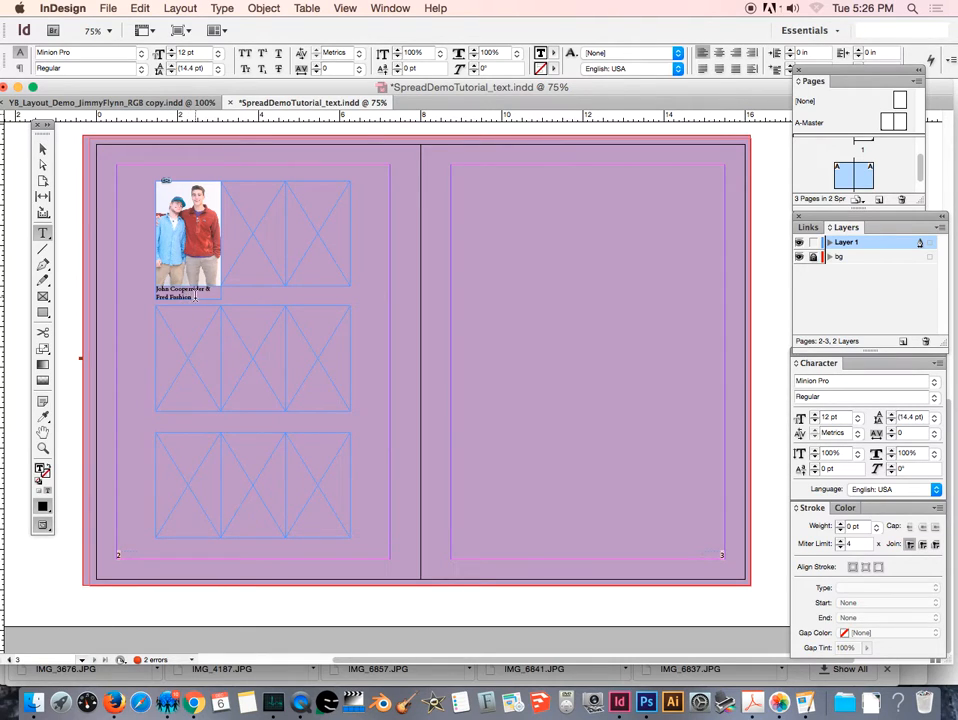
- Format the whole caption in Arial Regular at 11 pt and select its text frame
drag(193, 299, 150, 287)
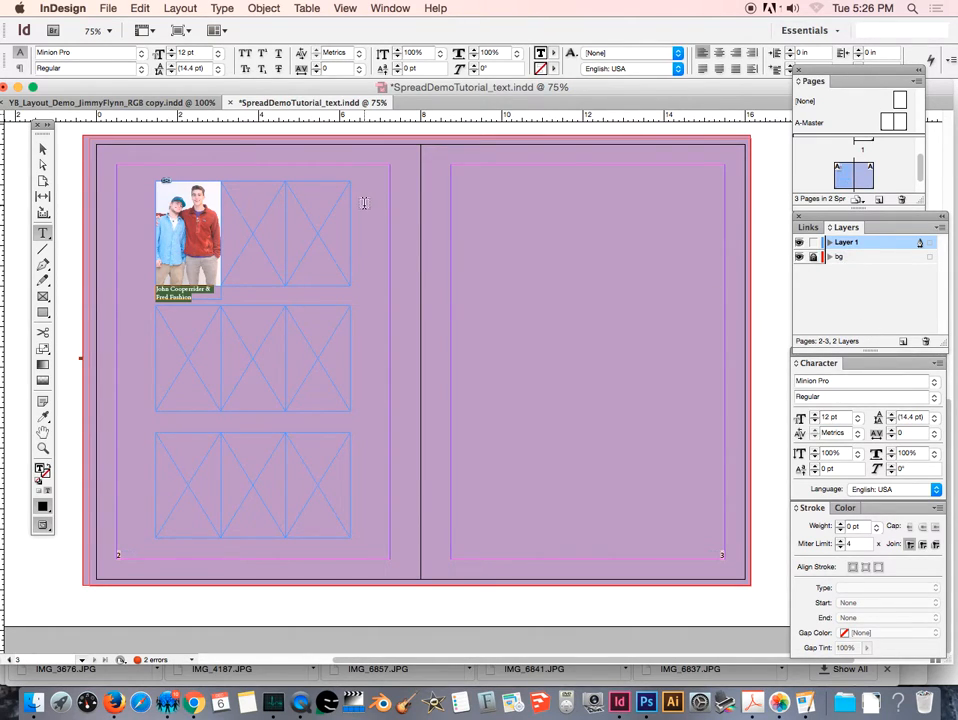
click(143, 55)
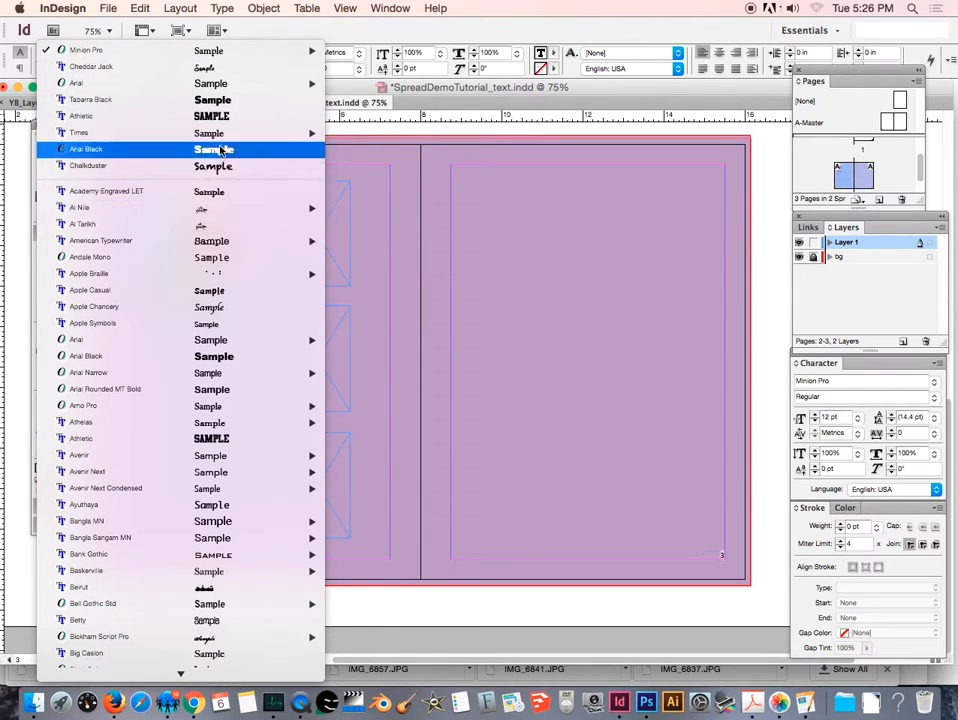
mouse_move(208, 138)
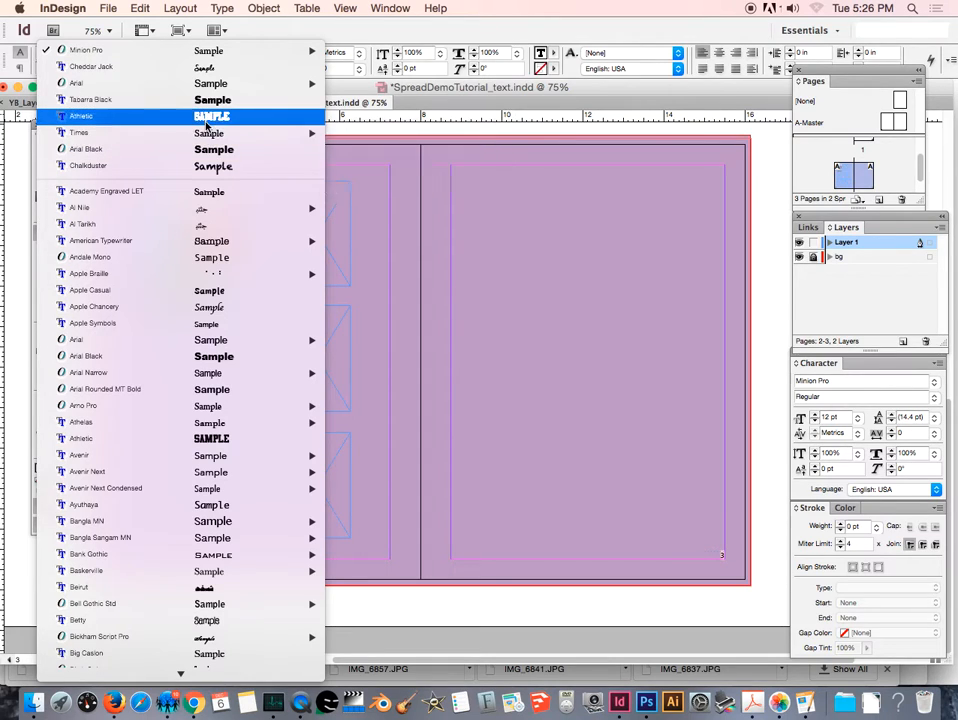
mouse_move(218, 88)
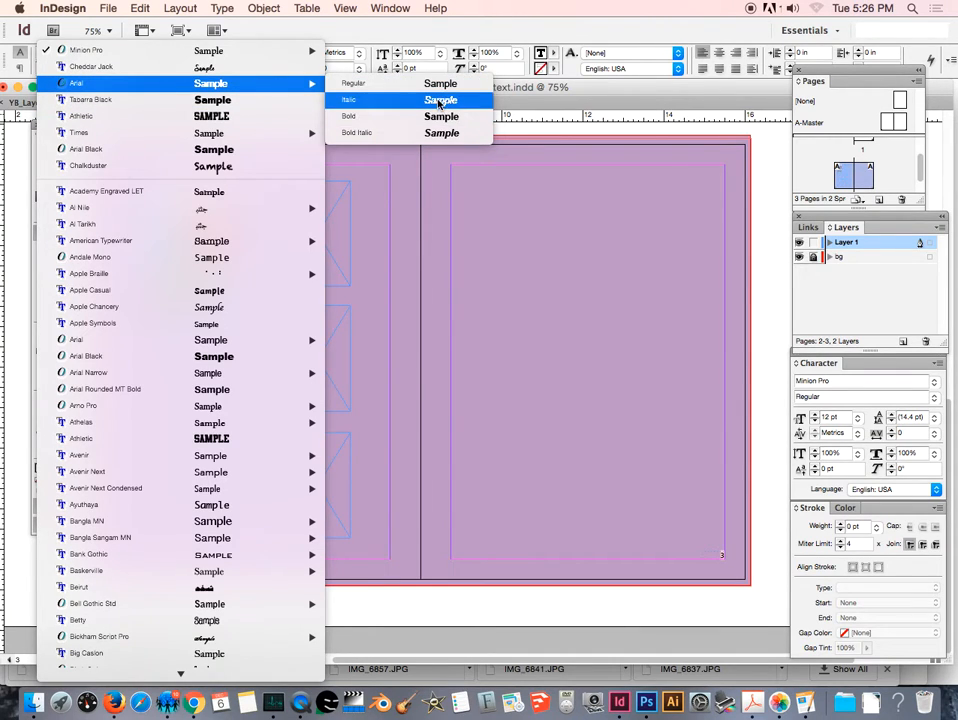
click(441, 85)
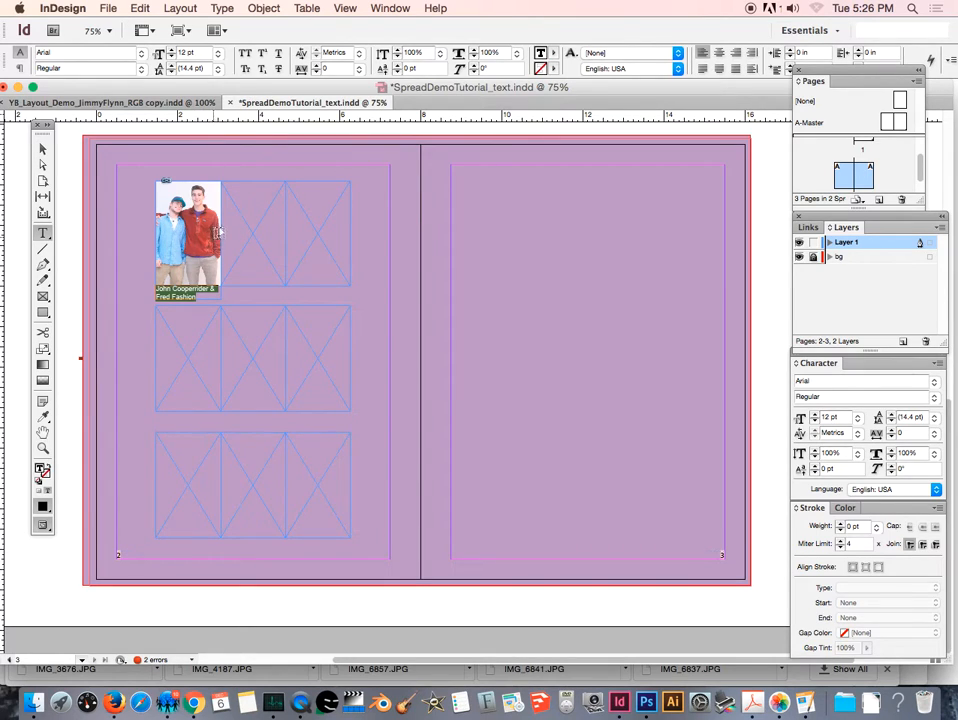
click(219, 58)
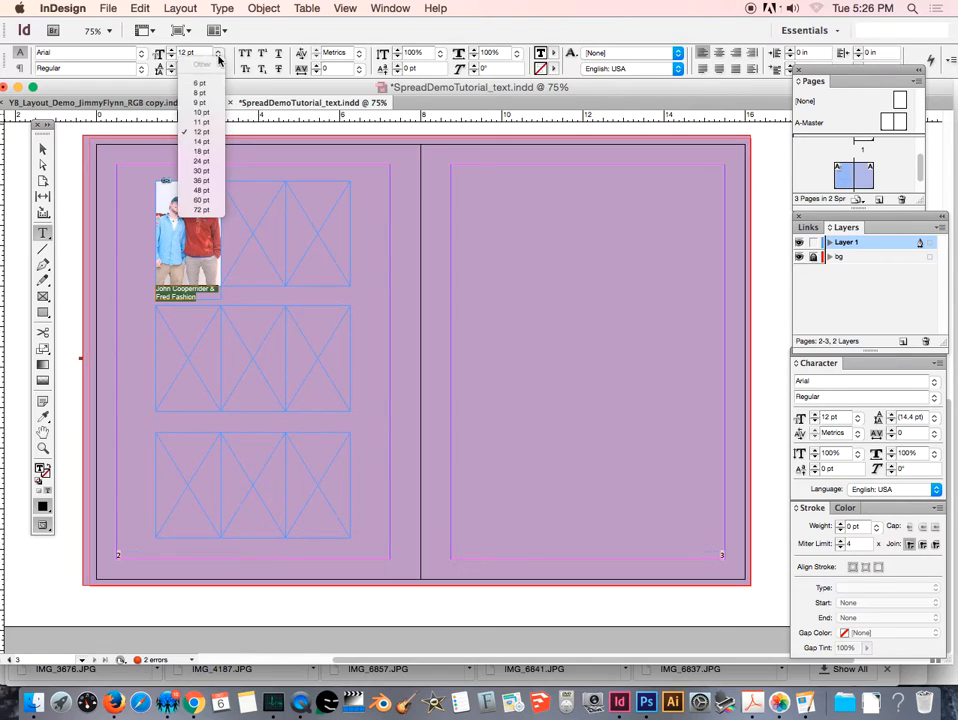
click(201, 121)
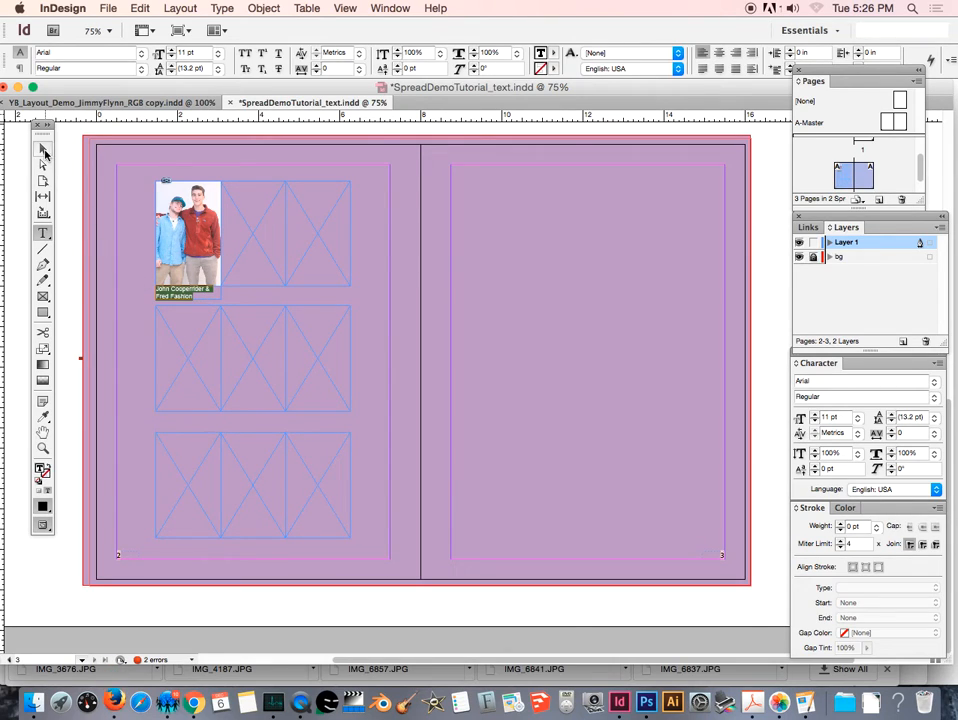
click(44, 150)
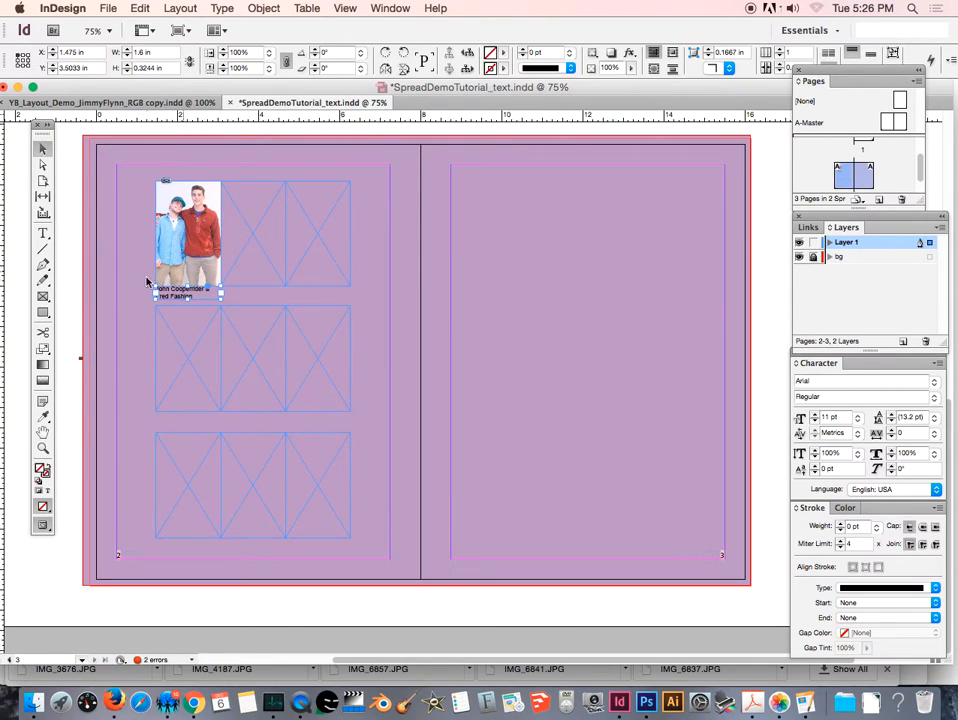
- Nudge the caption frame beneath the first photo down to a Y position of about 3.56 in
key(Down)
key(Down)
key(Down)
key(Down)
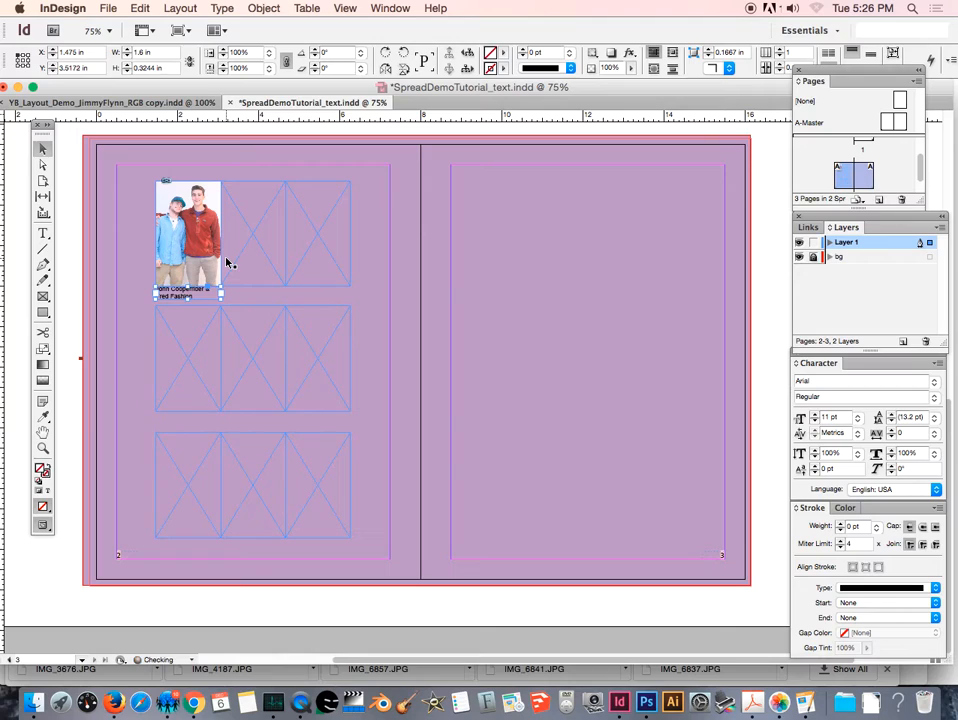
key(Down)
key(Up)
key(Down)
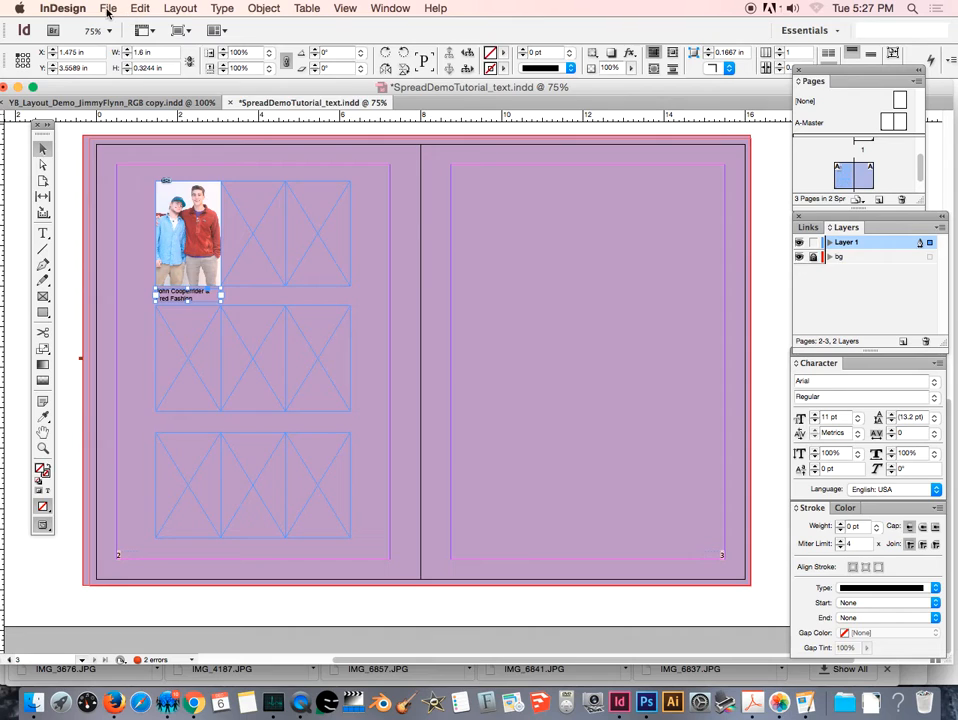
- Place a copy of the caption frame beneath the second picture frame of the top row, at X 3.075 in
click(107, 8)
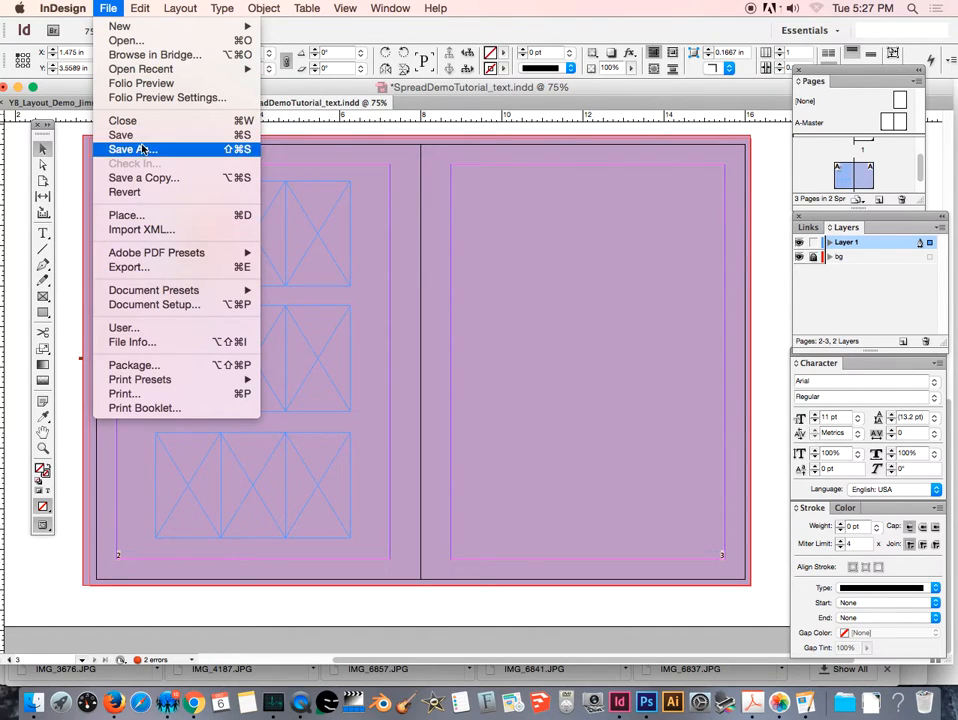
mouse_move(146, 8)
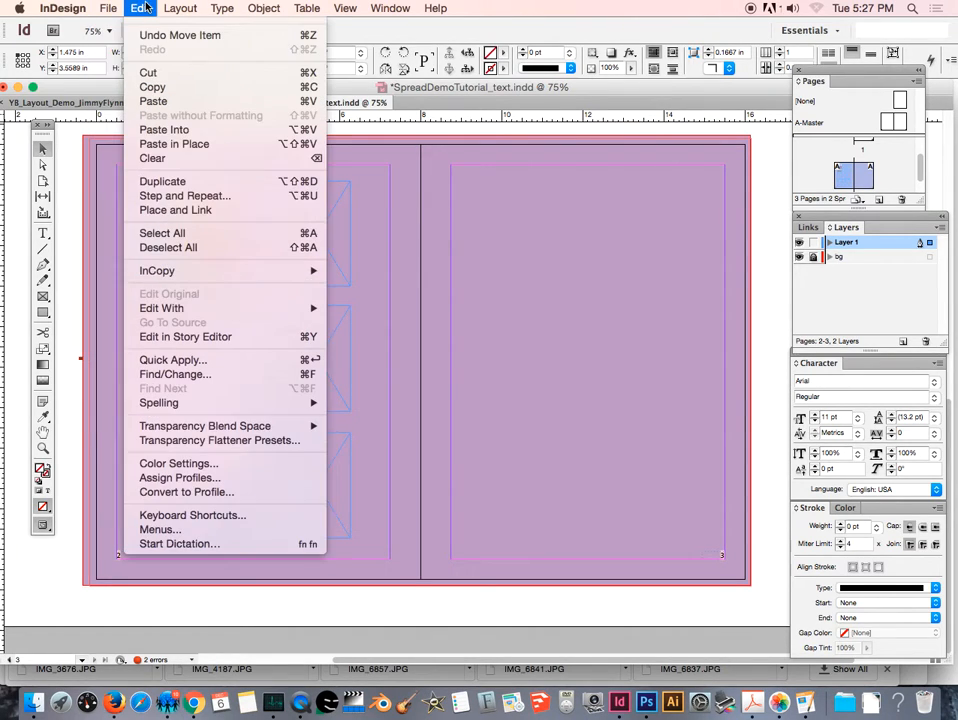
click(165, 144)
drag(185, 298, 250, 298)
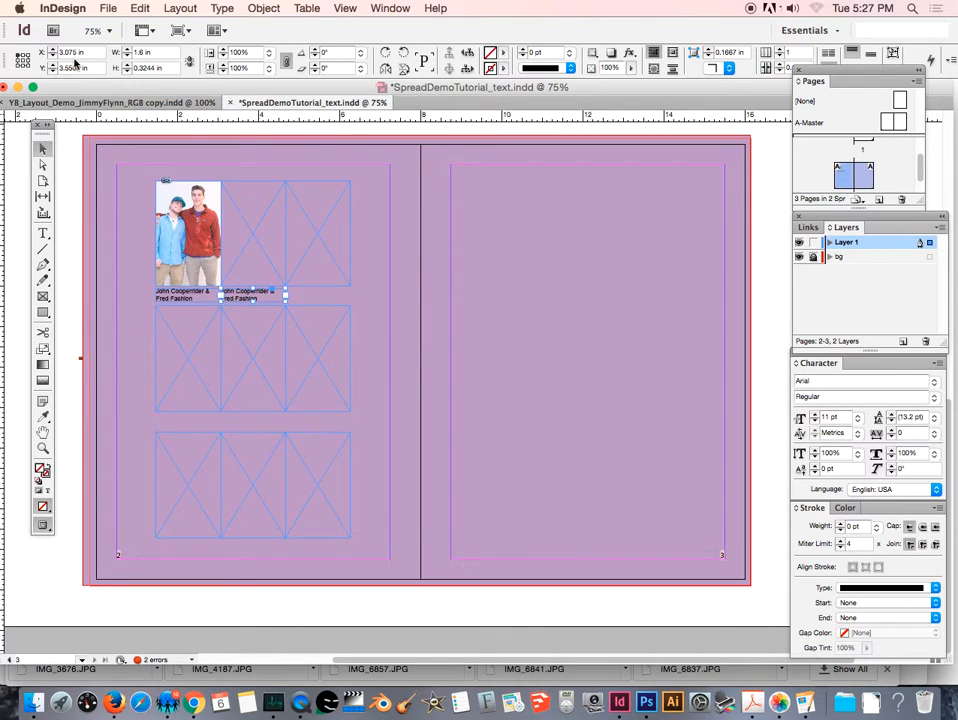
- Place another copy of the caption frame beneath the third picture frame of the top row, then deselect it
click(140, 8)
click(182, 144)
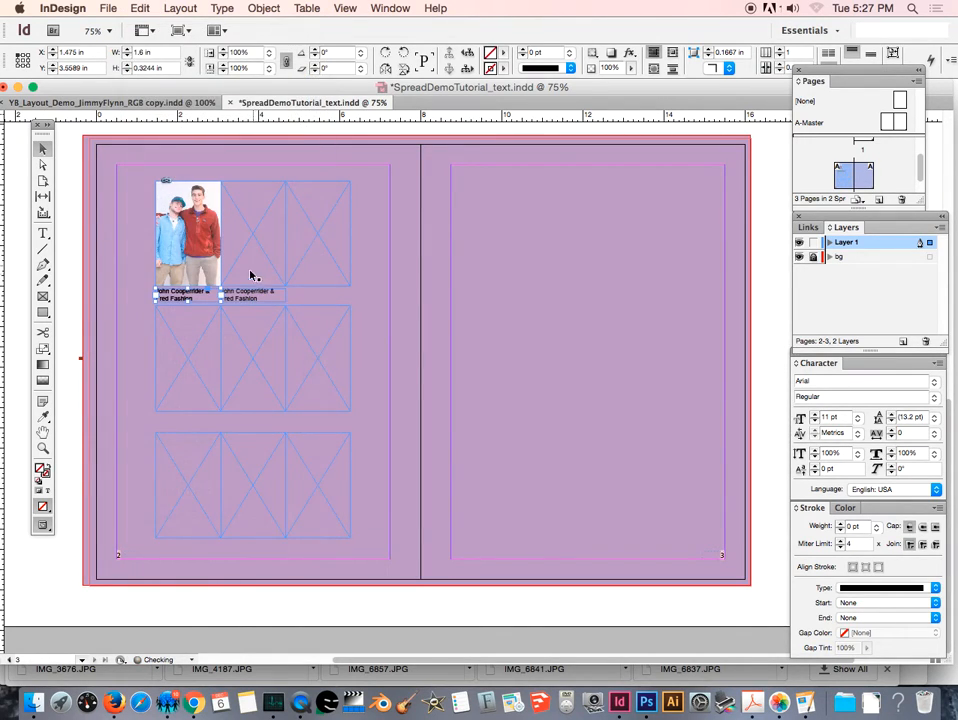
mouse_move(253, 300)
mouse_down()
mouse_move(323, 297)
mouse_move(253, 299)
mouse_up()
drag(180, 295, 312, 300)
click(370, 308)
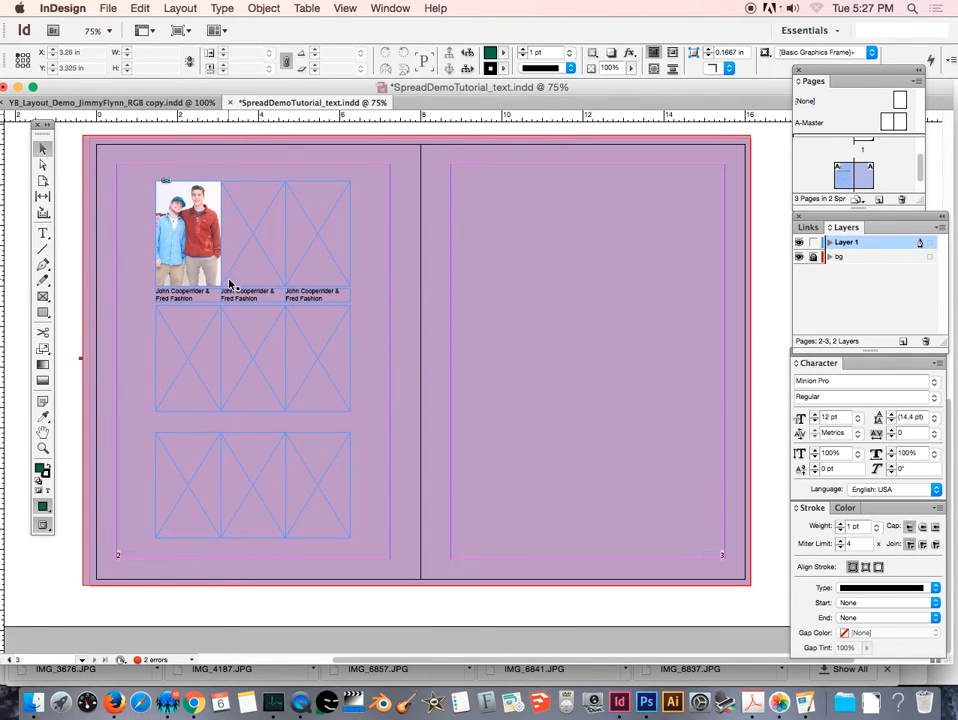
- Adjust the second caption frame's Y position to 3.545 in, keeping it close to its neighbours' height, then deselect it
drag(254, 296, 255, 293)
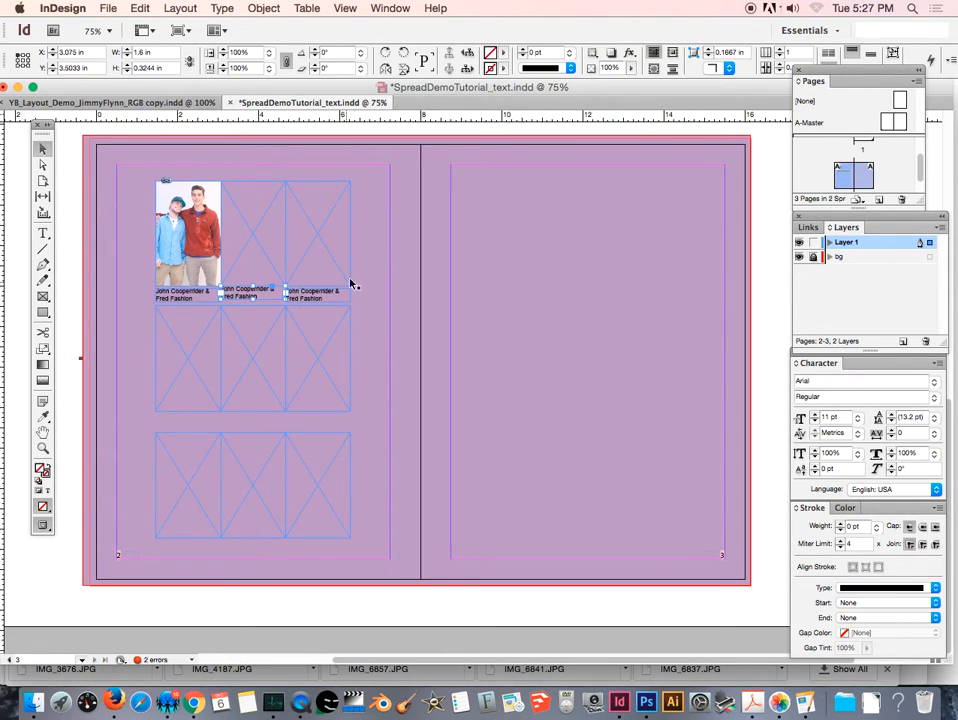
key(Down)
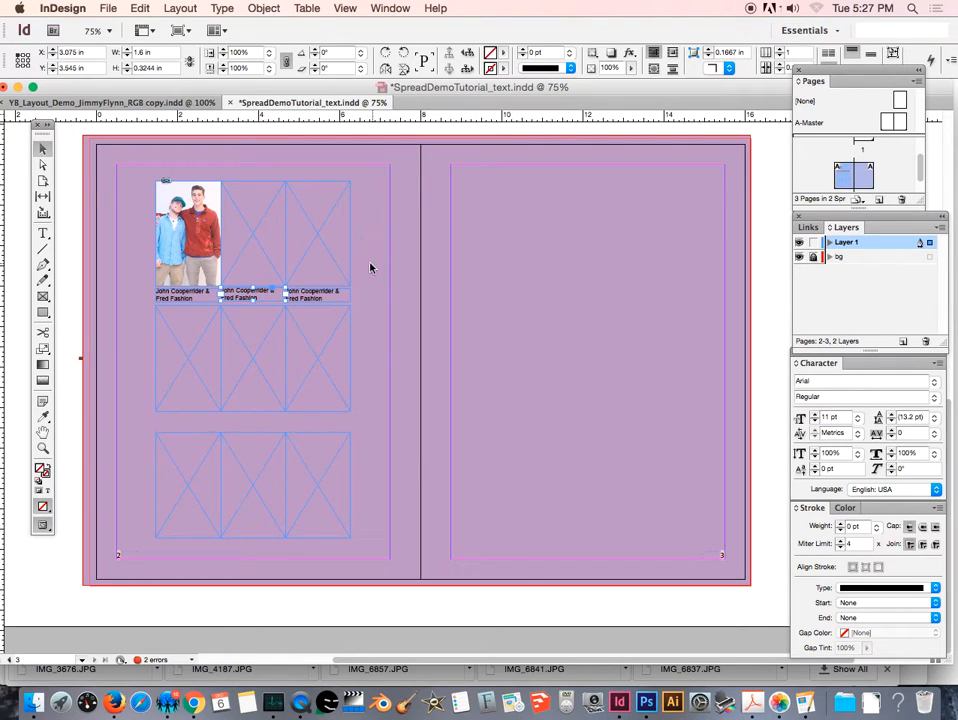
click(370, 267)
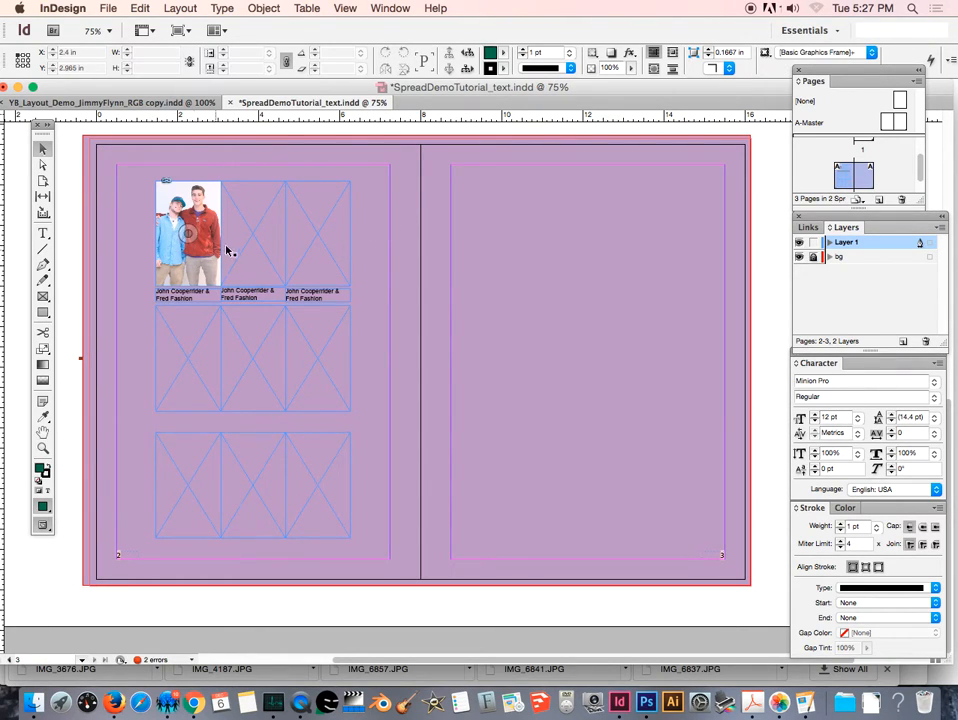
- Select the entire caption text beneath the second picture frame of the top row
double_click(255, 296)
drag(260, 297, 216, 288)
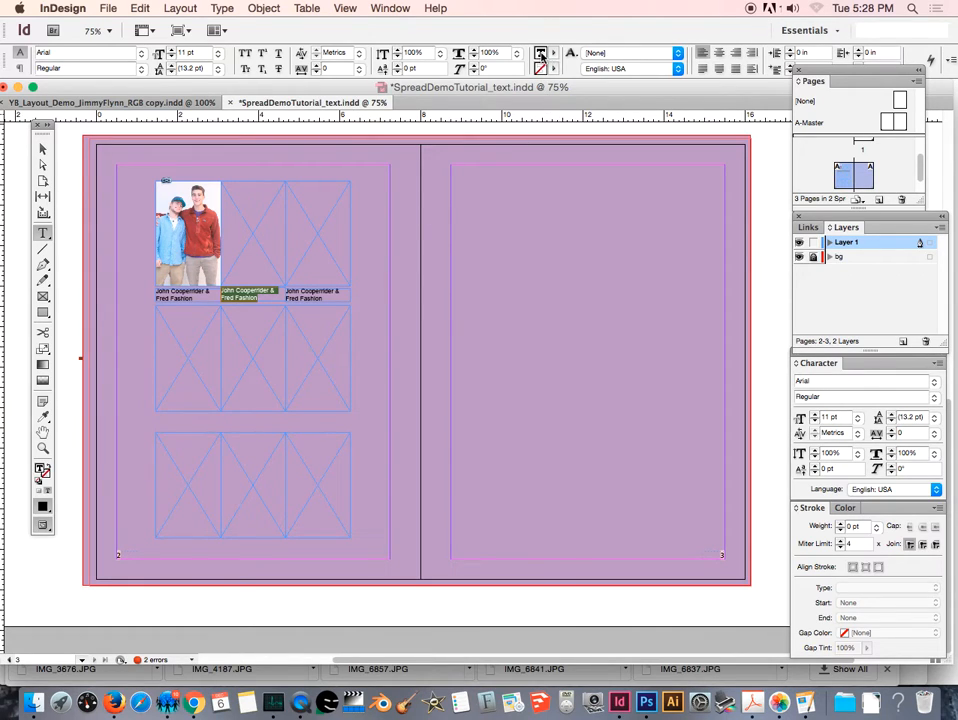
double_click(541, 58)
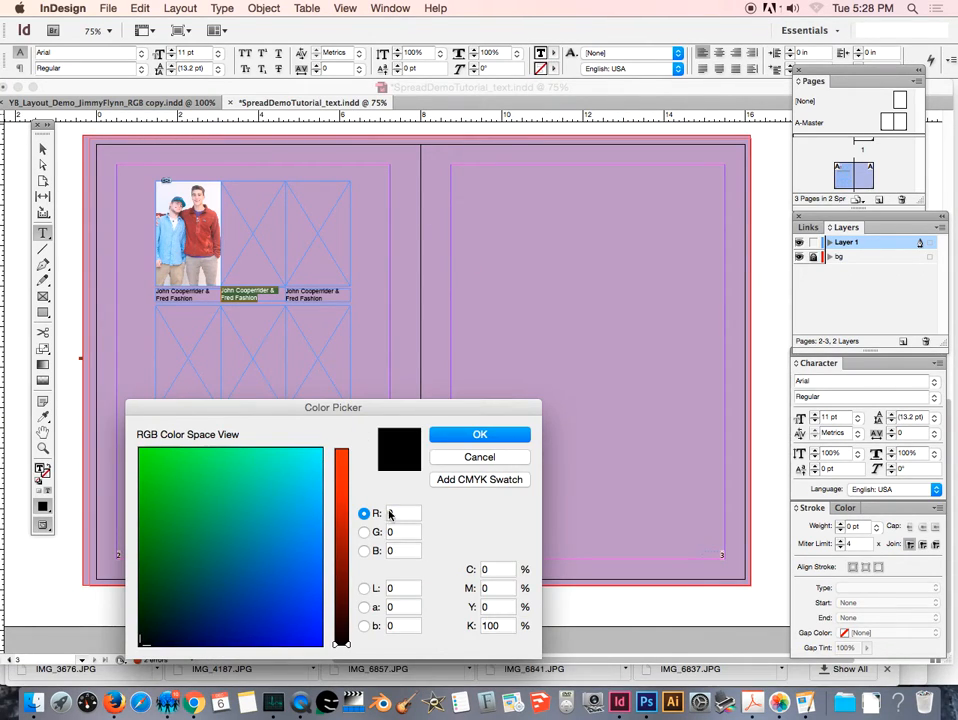
drag(340, 645, 349, 376)
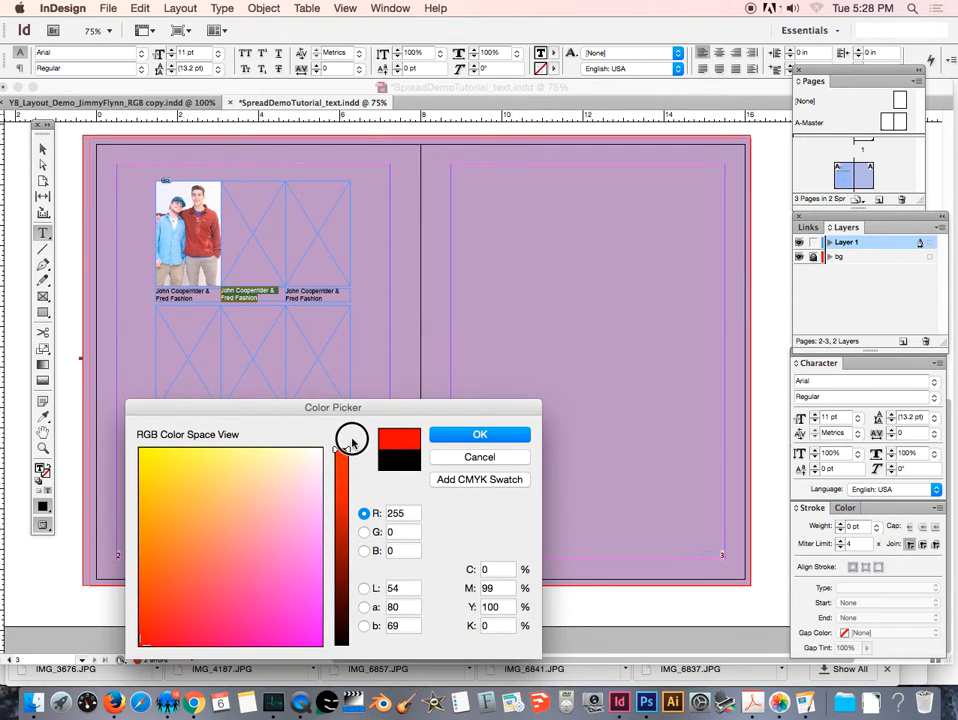
click(477, 458)
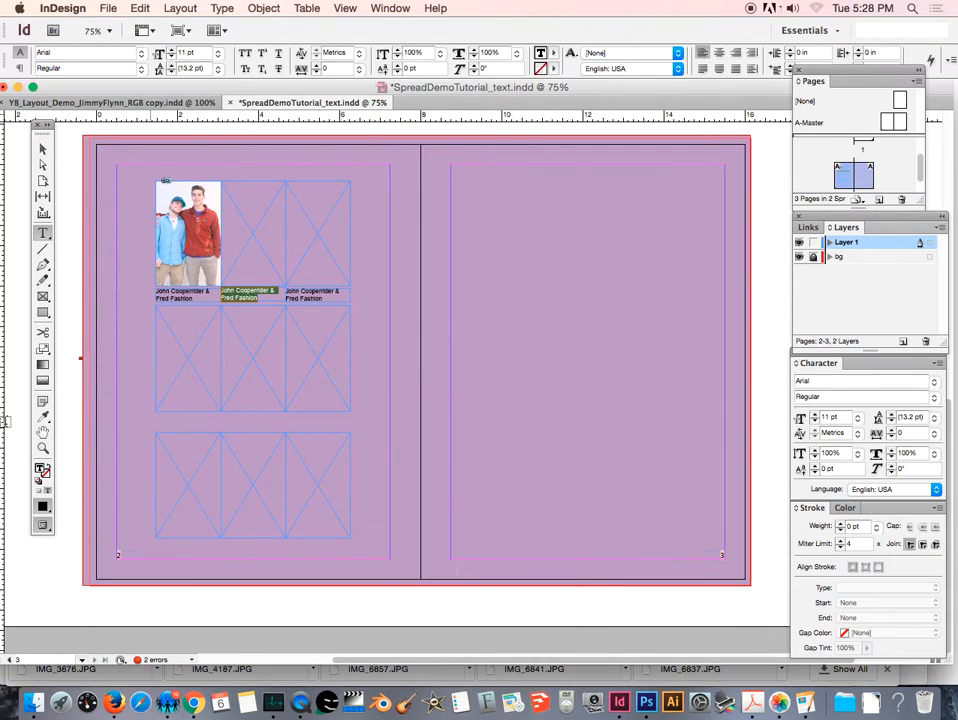
- Color the selected second caption near-white with a 1% tint of Black, then return to the Selection tool
click(42, 510)
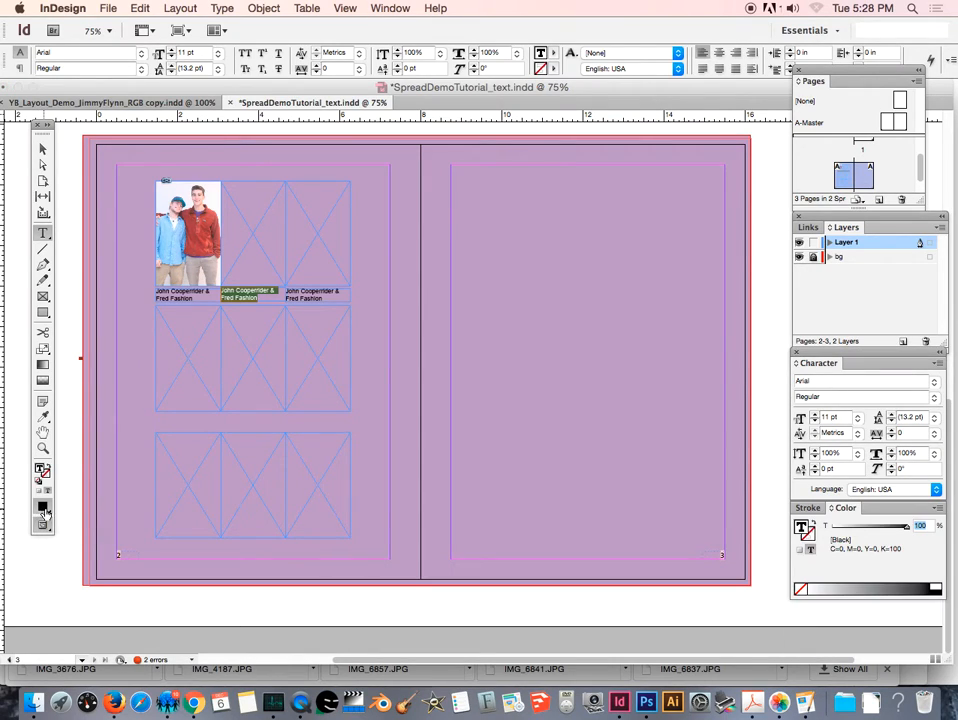
click(812, 589)
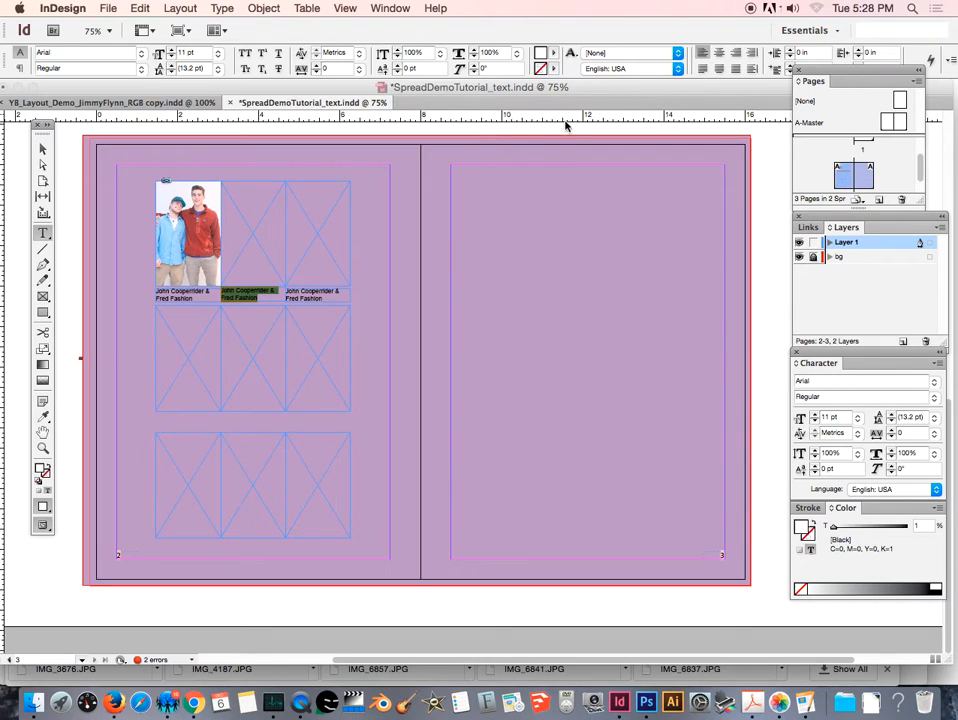
click(42, 148)
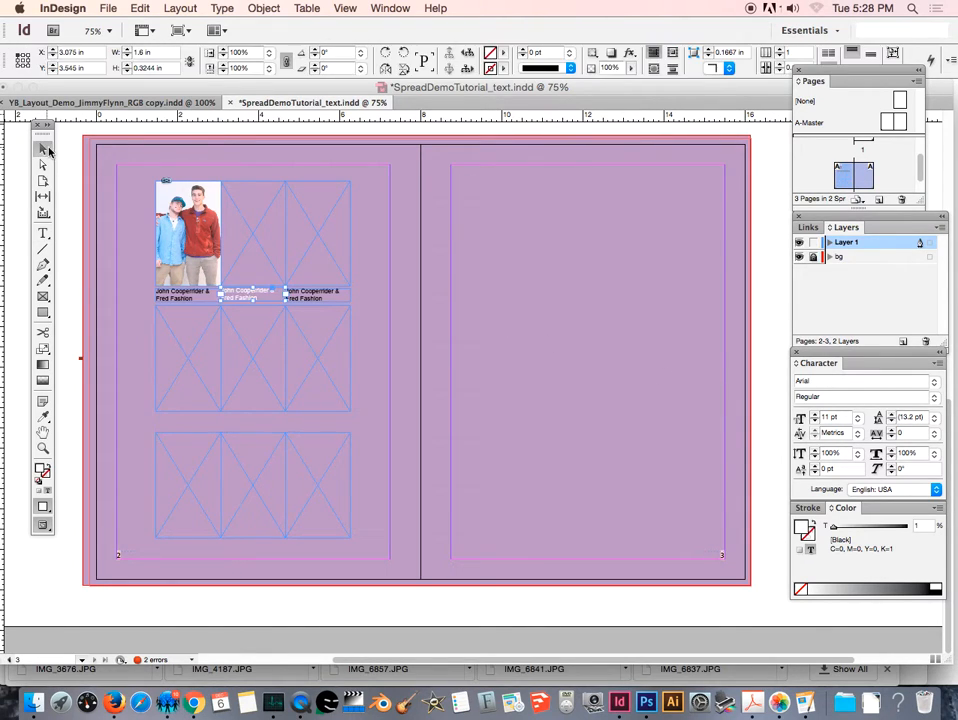
- Color the whole first caption white with the [Paper] swatch, keeping the swatches open and clear of the frames
triple_click(194, 301)
drag(198, 302, 160, 284)
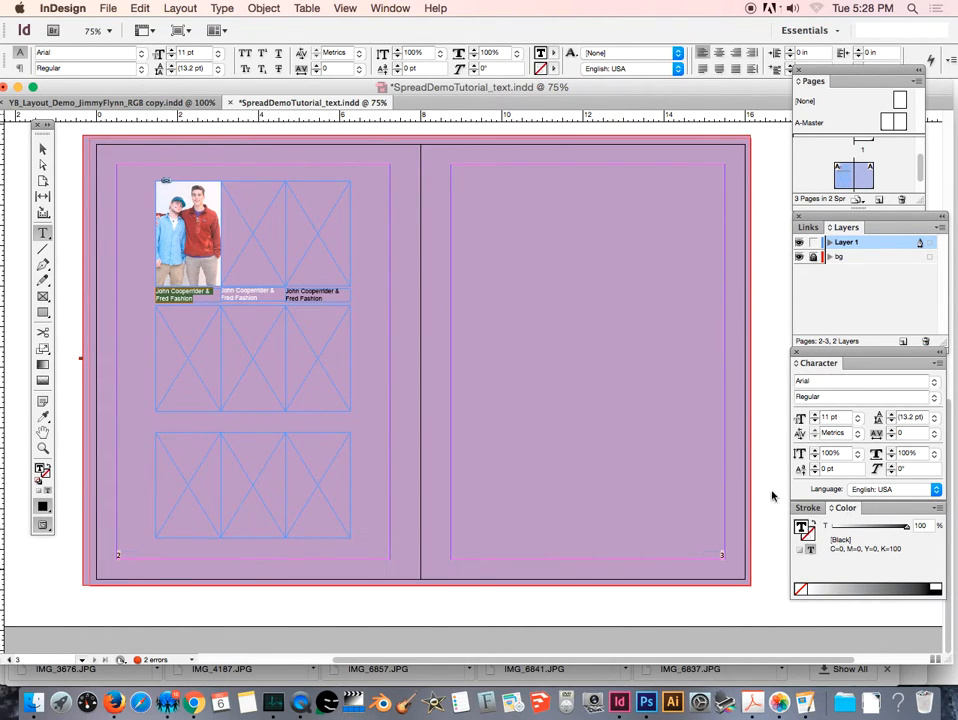
click(404, 10)
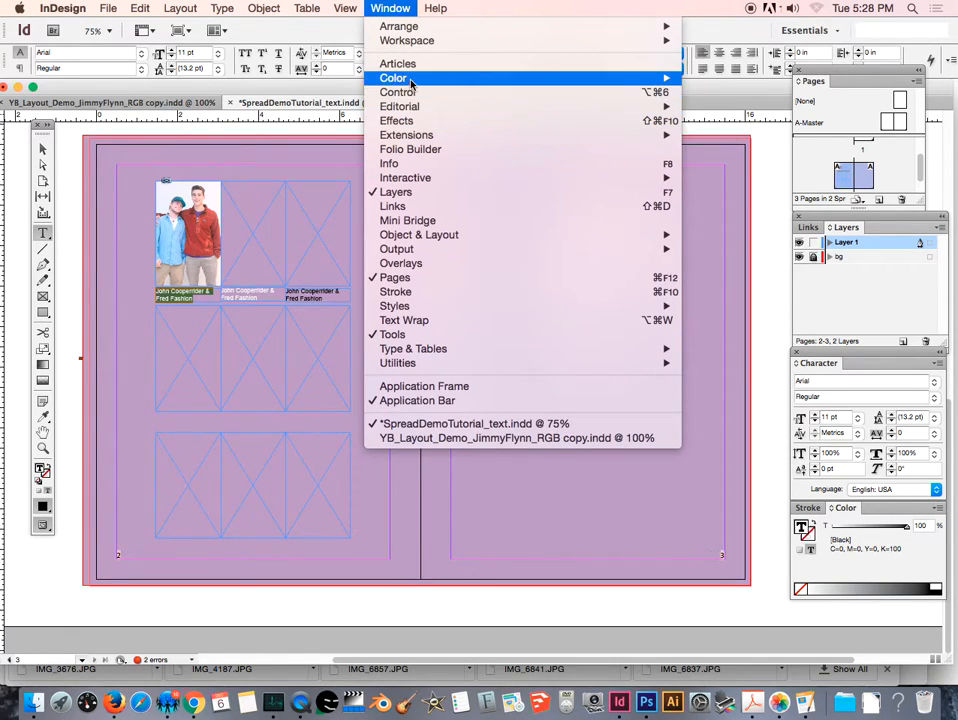
mouse_move(419, 79)
click(735, 107)
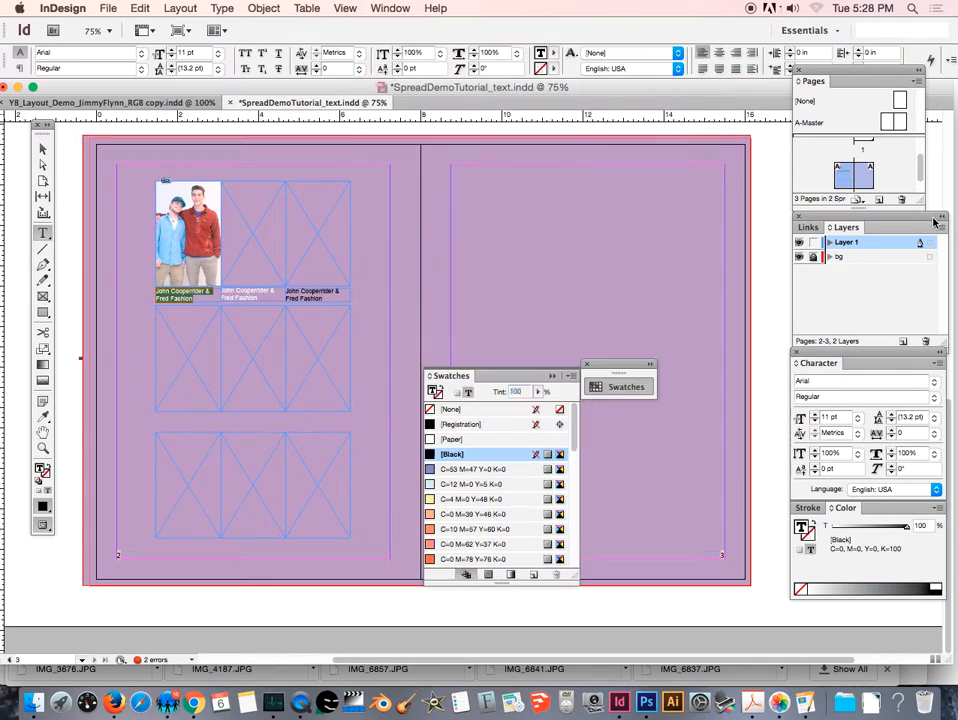
click(453, 439)
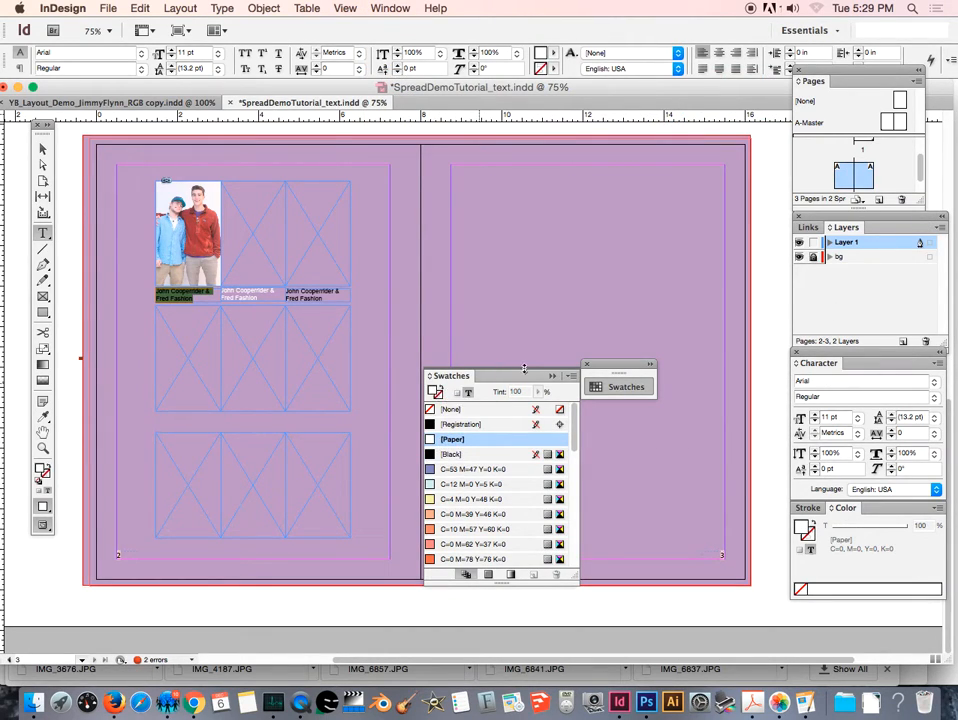
drag(509, 376, 694, 400)
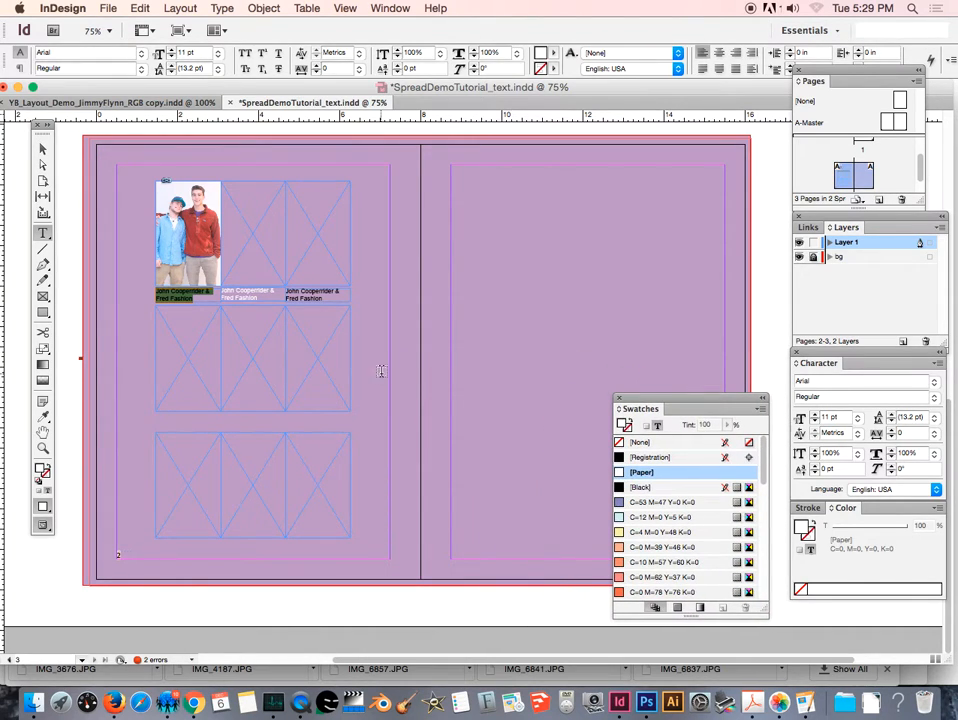
click(43, 150)
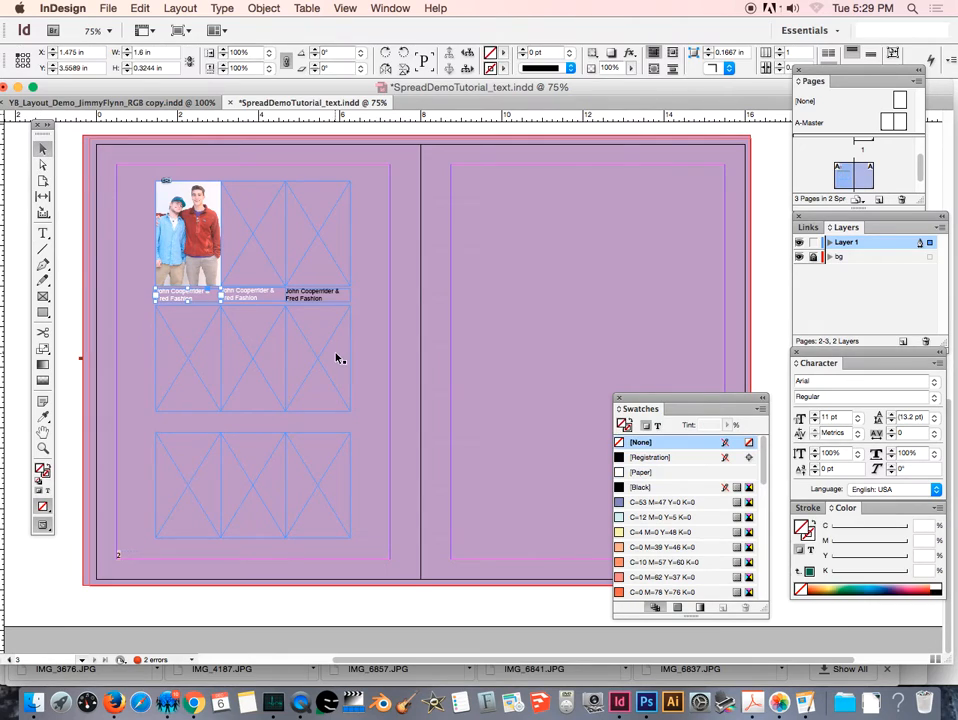
- Color the whole third caption white with the [Paper] swatch, then deselect the text
double_click(330, 298)
drag(327, 298, 286, 287)
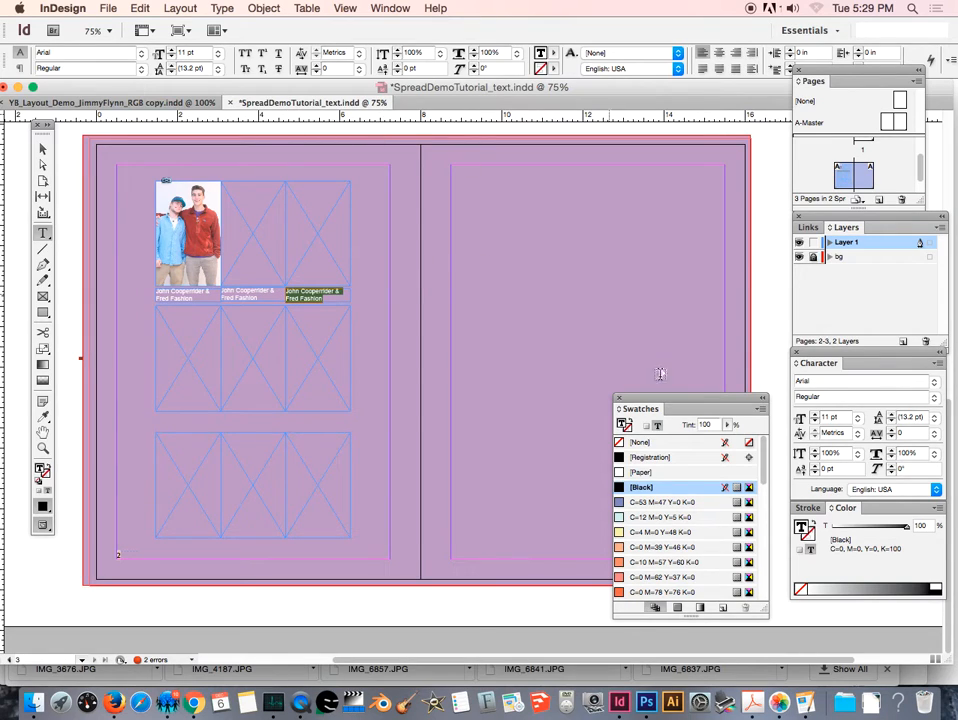
click(641, 472)
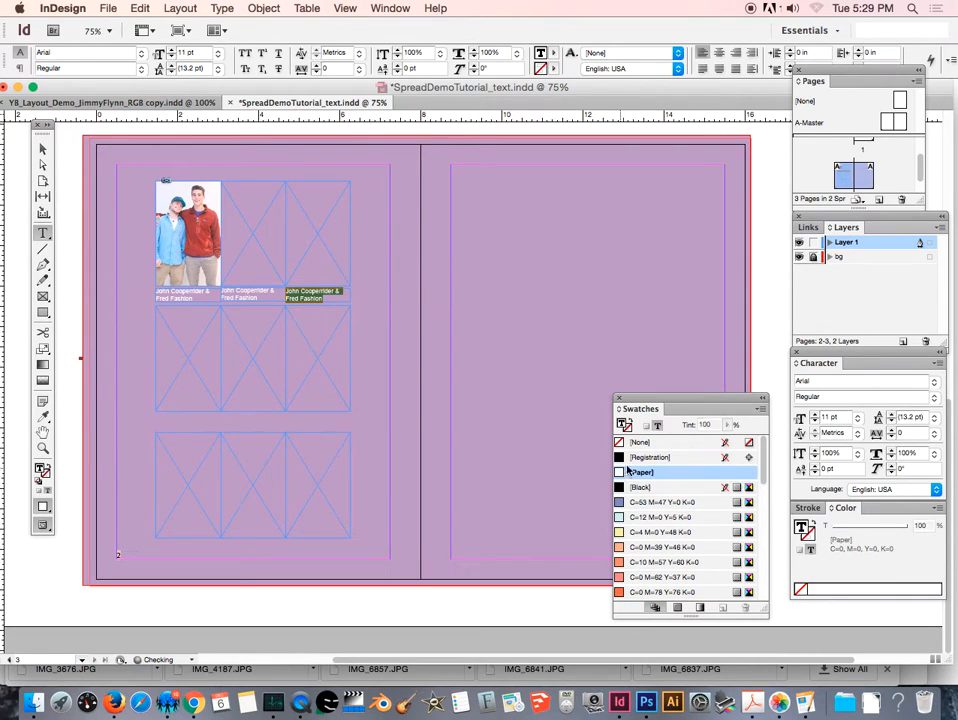
click(390, 306)
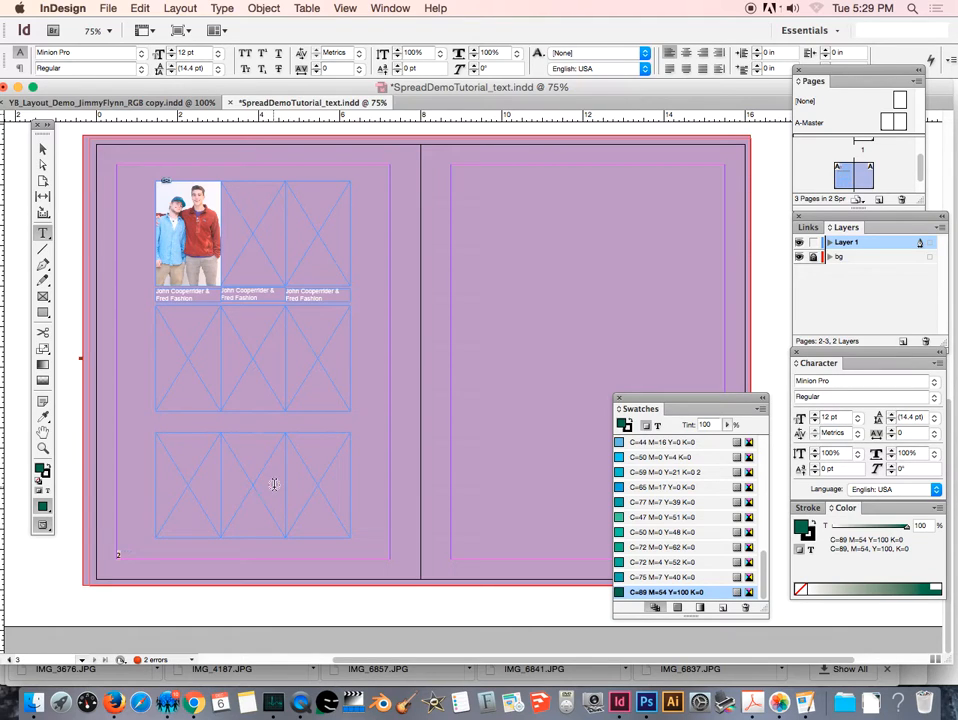
- Correct the spelling of the first surname in the first photo's caption by deleting one of its doubled letters
click(43, 449)
click(180, 298)
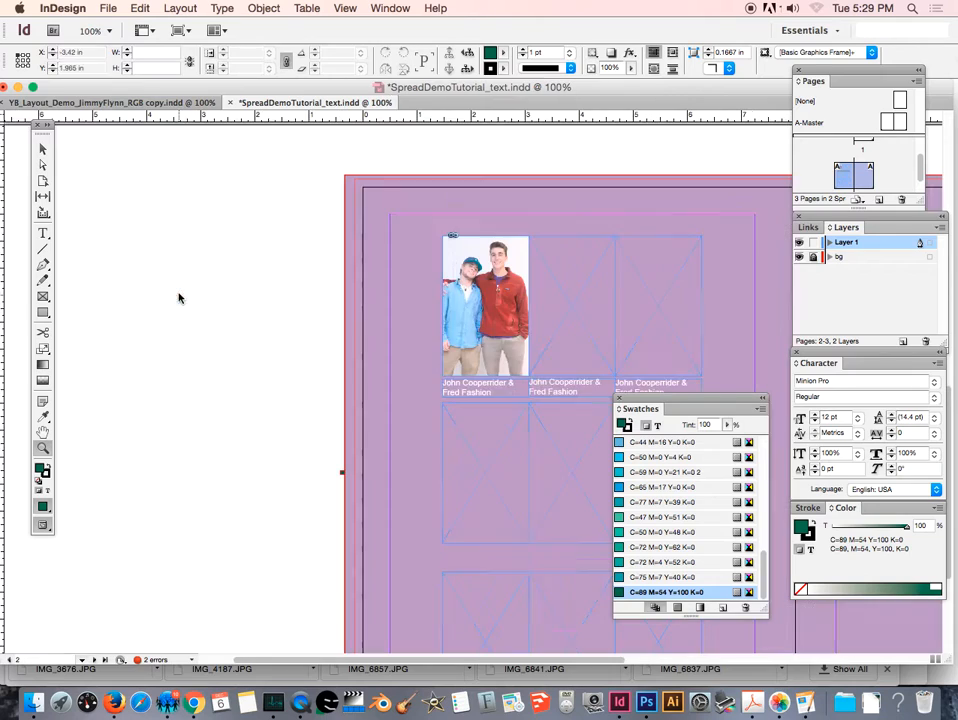
click(489, 385)
click(485, 391)
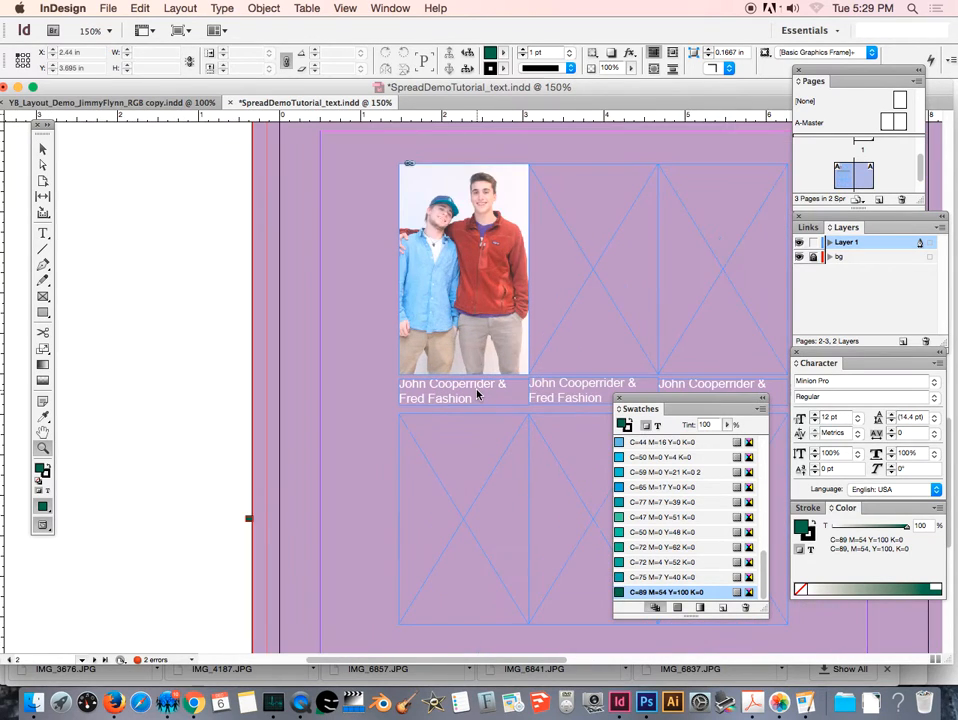
click(478, 391)
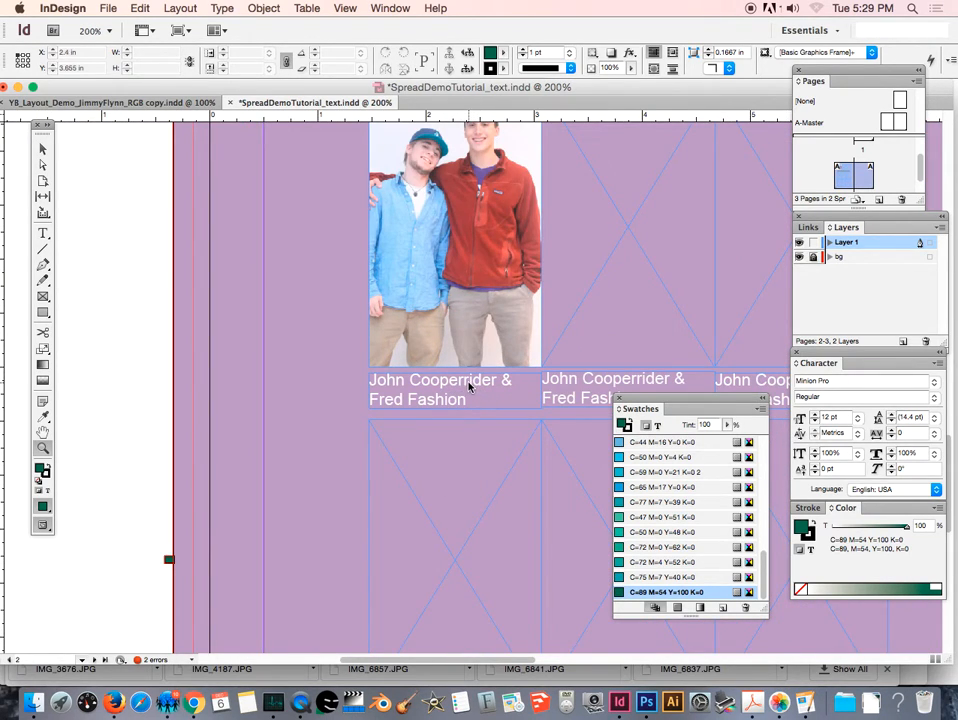
click(470, 388)
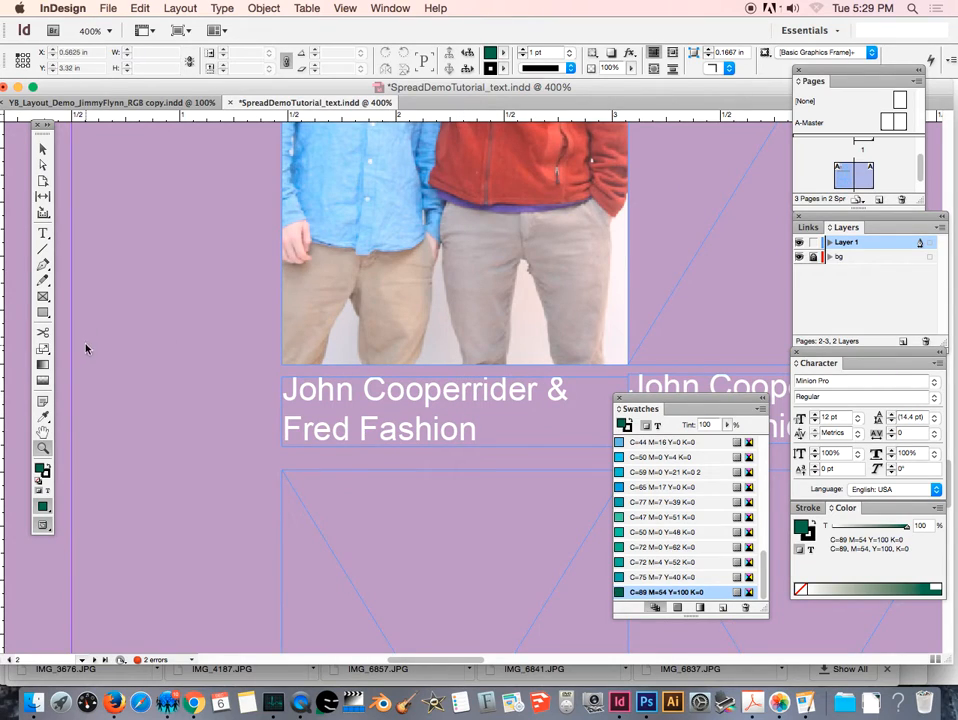
click(43, 232)
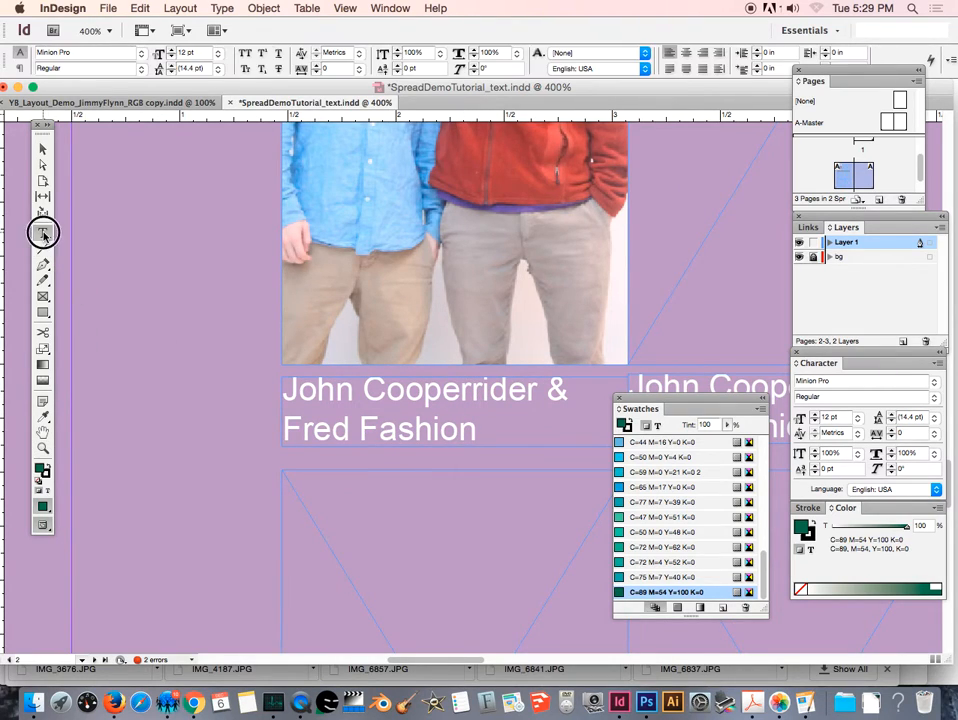
click(476, 395)
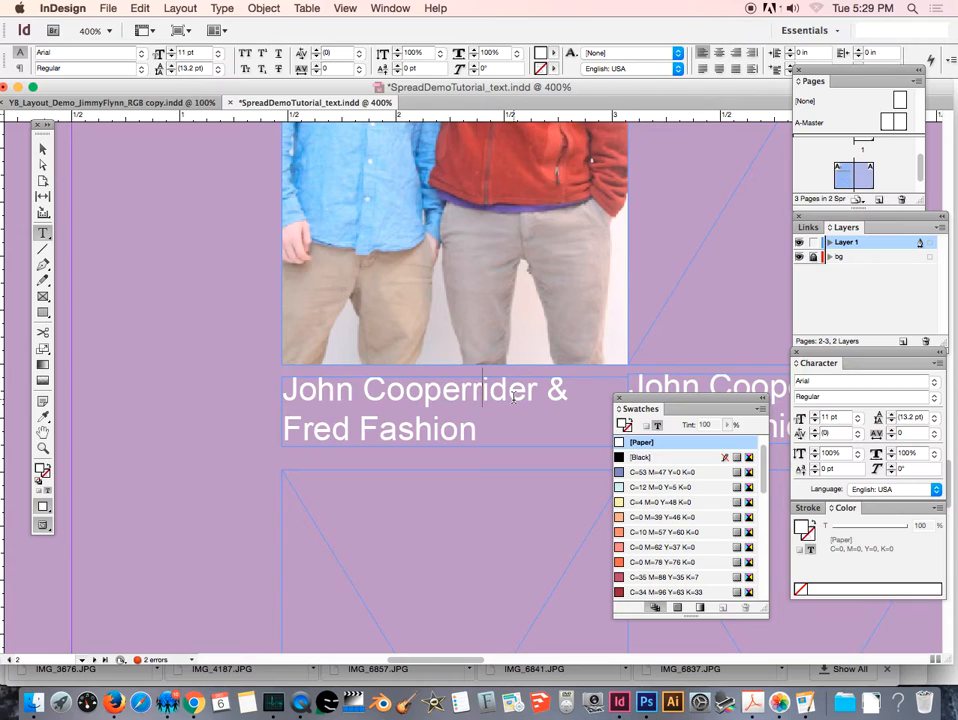
key(BackSpace)
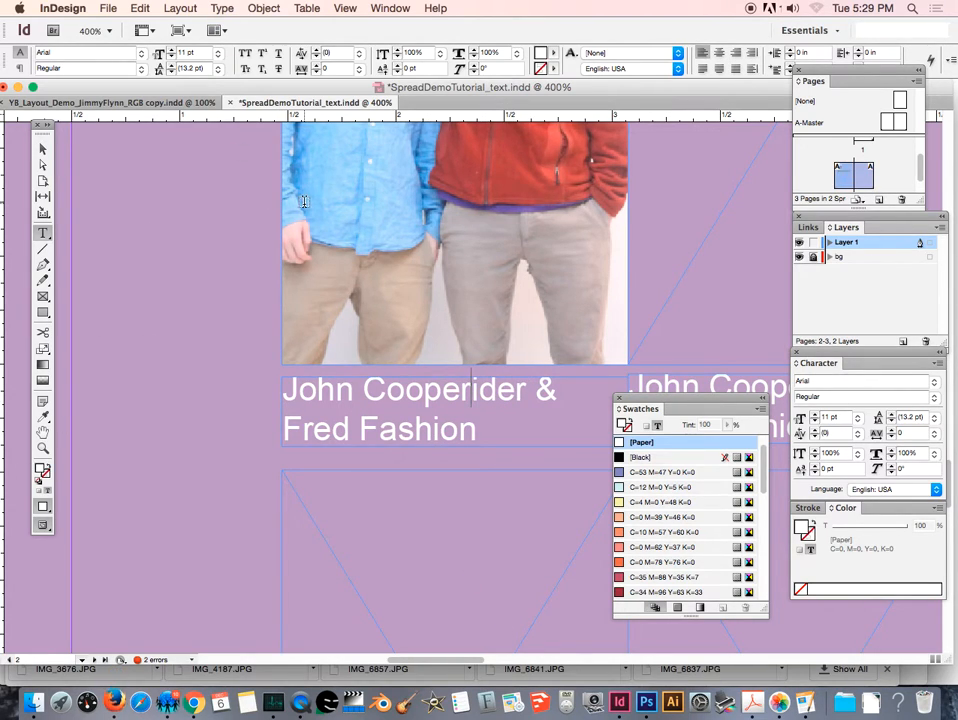
click(345, 9)
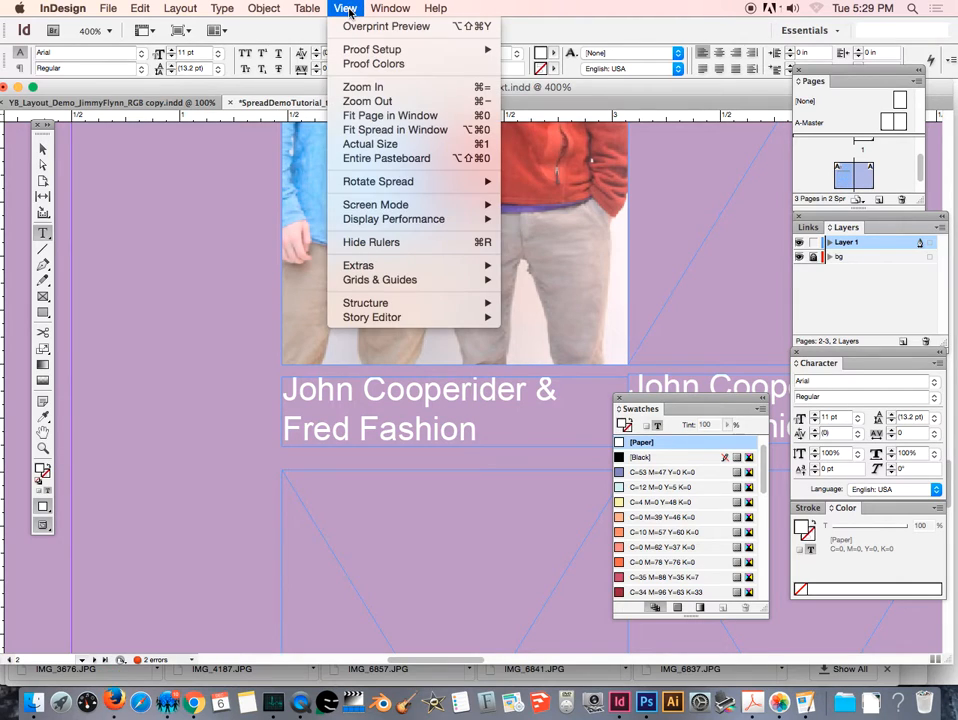
click(386, 159)
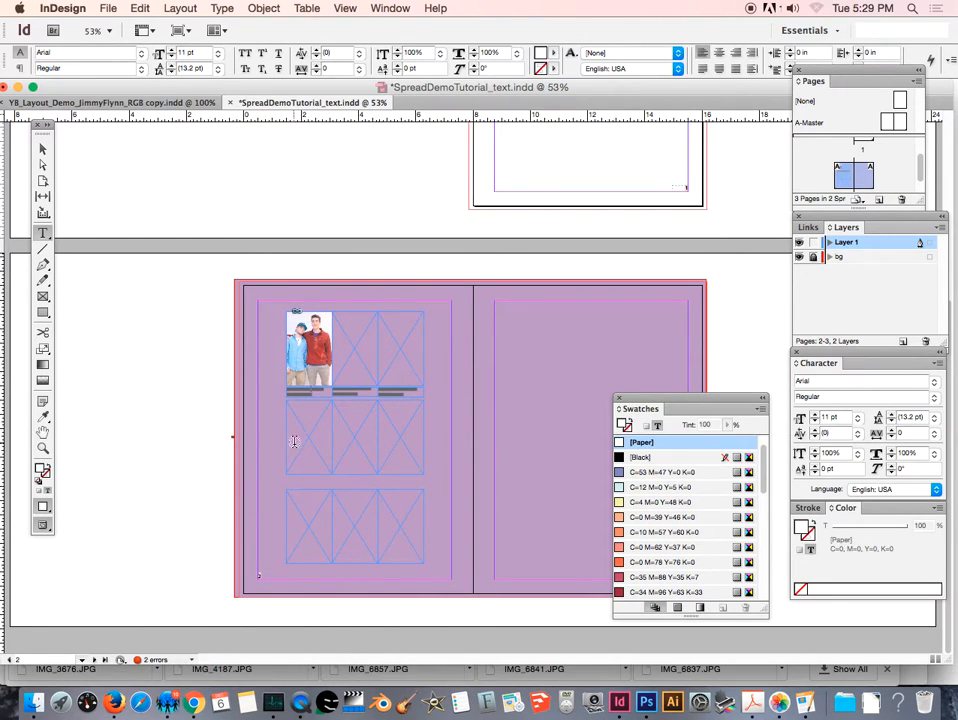
- Draw a text frame about 5.9 by 1.1 in near the top of the right page and enter "Dude , Where's My Car?"
drag(686, 402, 706, 418)
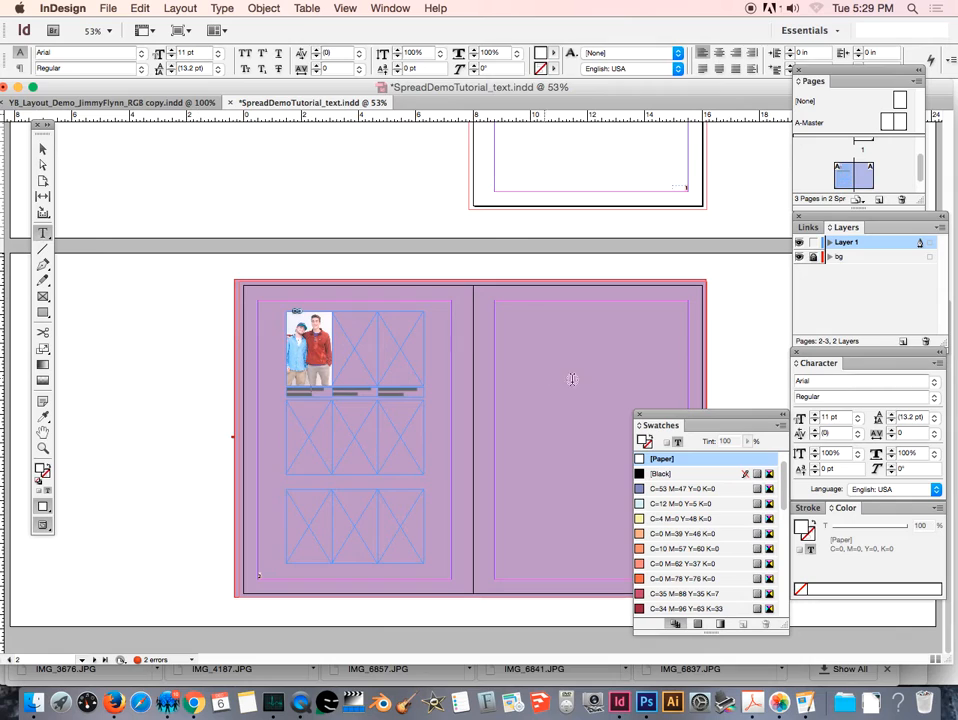
mouse_move(504, 320)
mouse_down()
mouse_move(566, 383)
mouse_move(627, 378)
mouse_move(673, 351)
mouse_up()
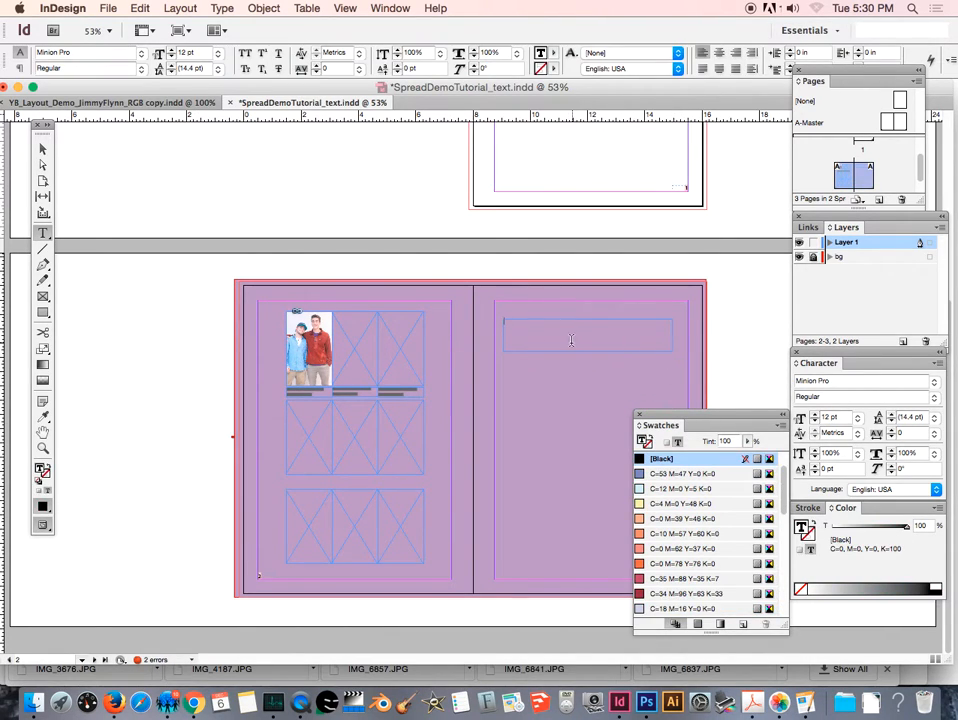
text(H)
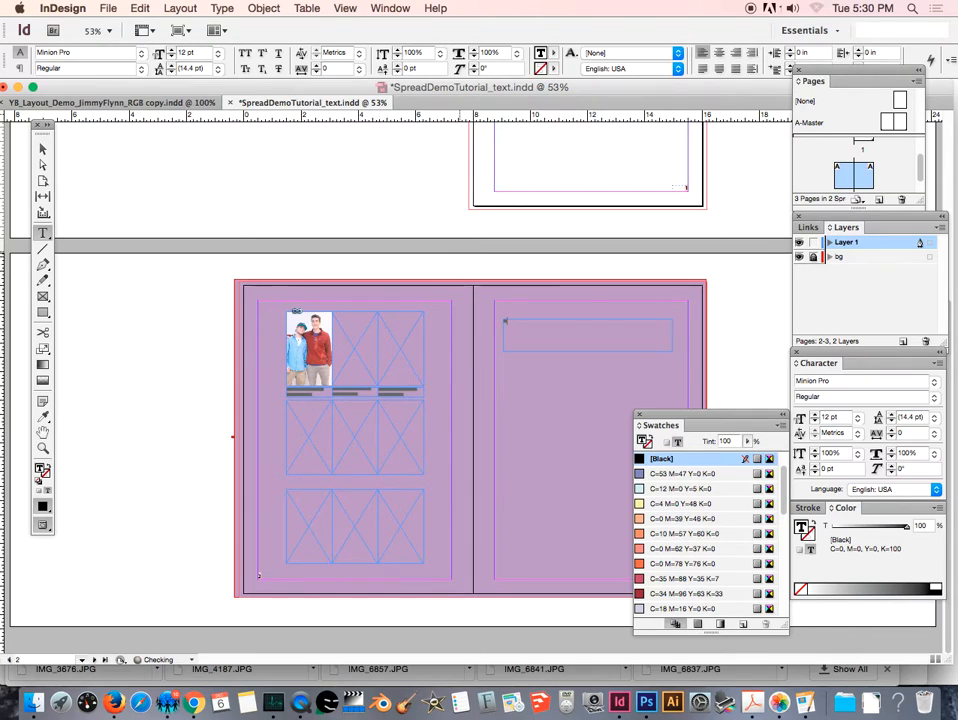
text(ere is some text f)
- Enlarge the whole title on the right page to 36 pt, then to 48 pt
click(42, 448)
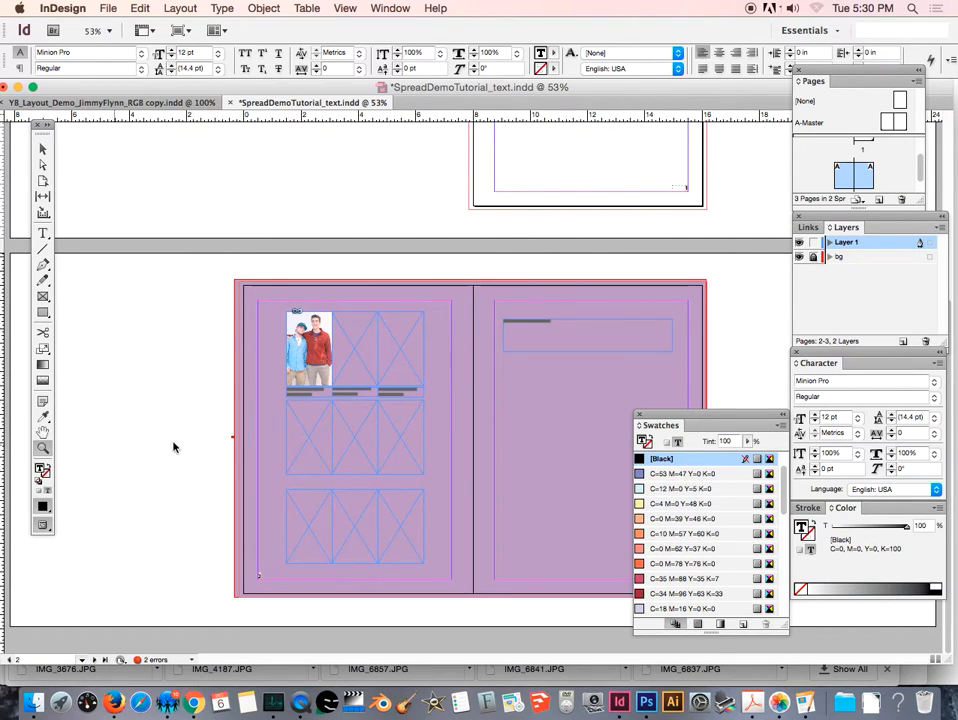
click(543, 343)
scroll(490, 395, down, 3)
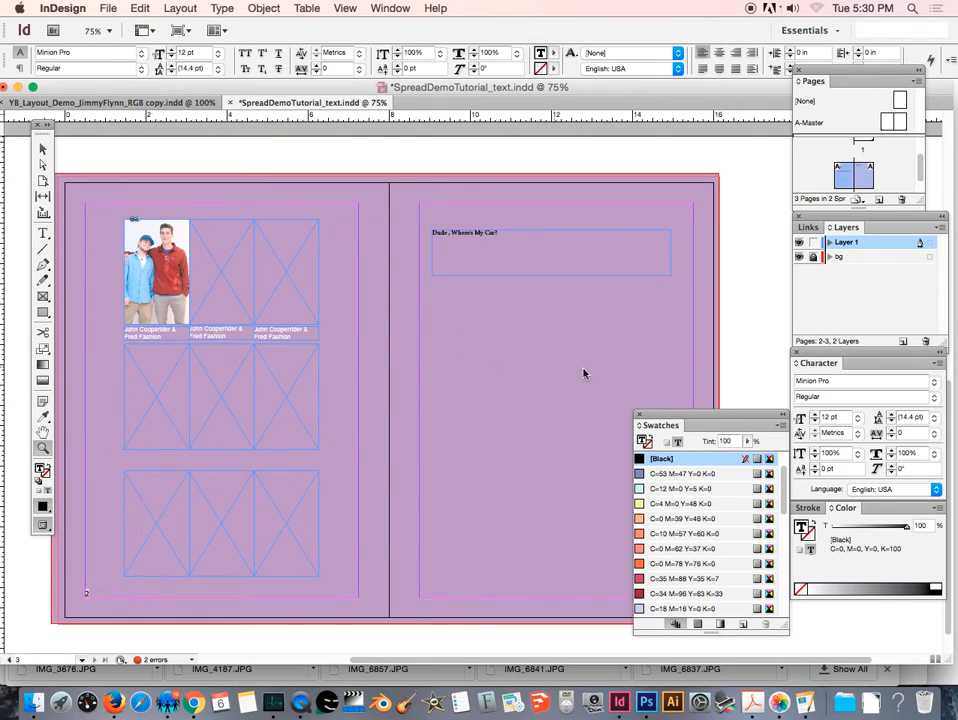
click(45, 235)
drag(498, 235, 430, 232)
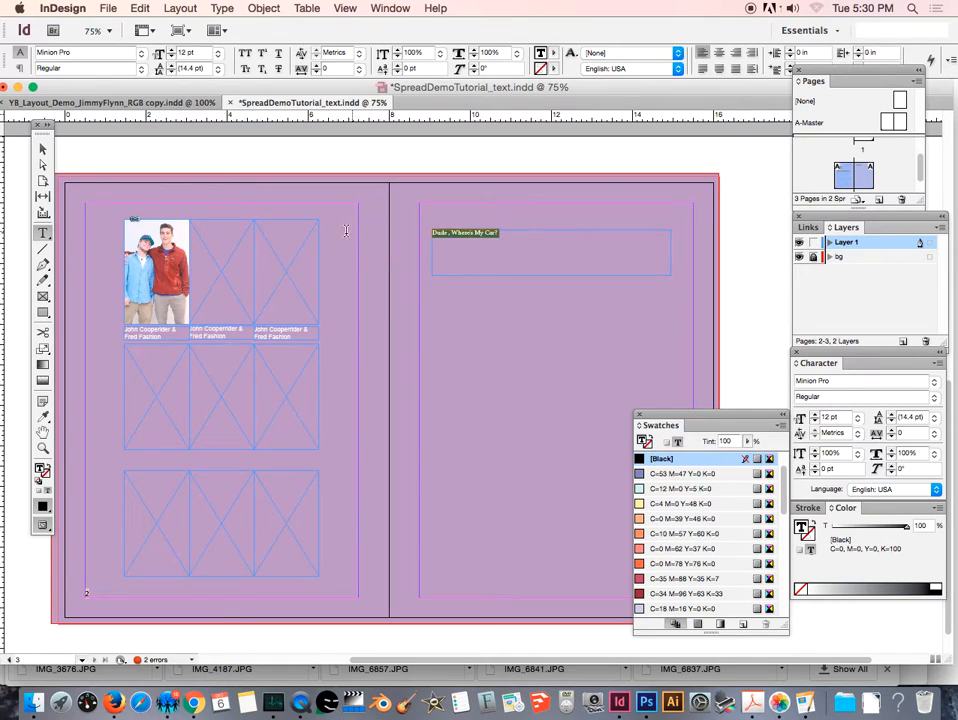
click(219, 57)
click(203, 183)
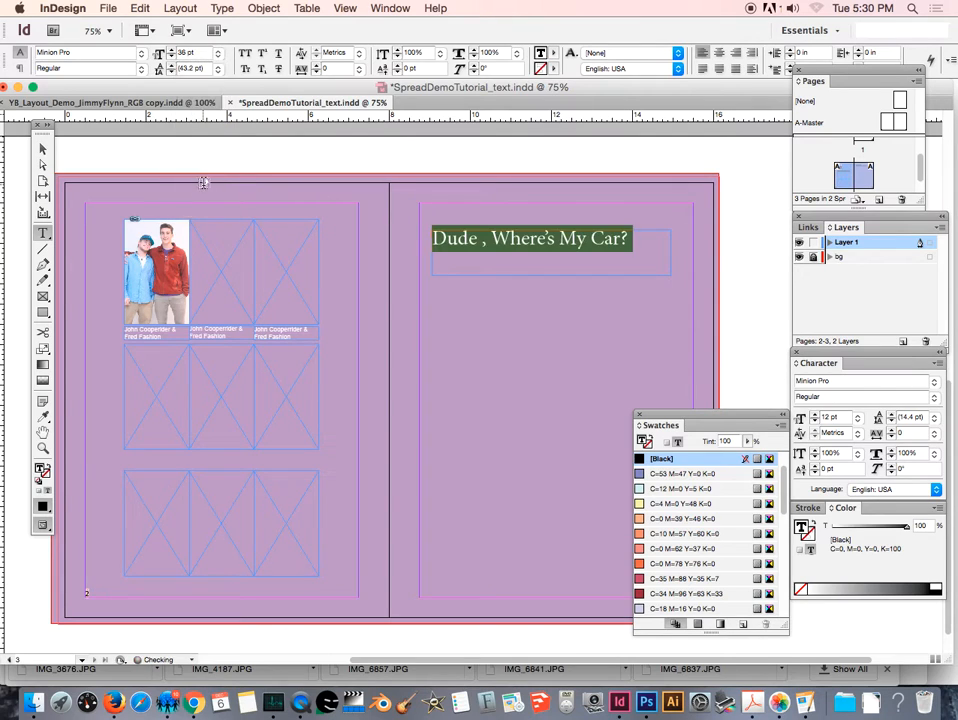
click(219, 57)
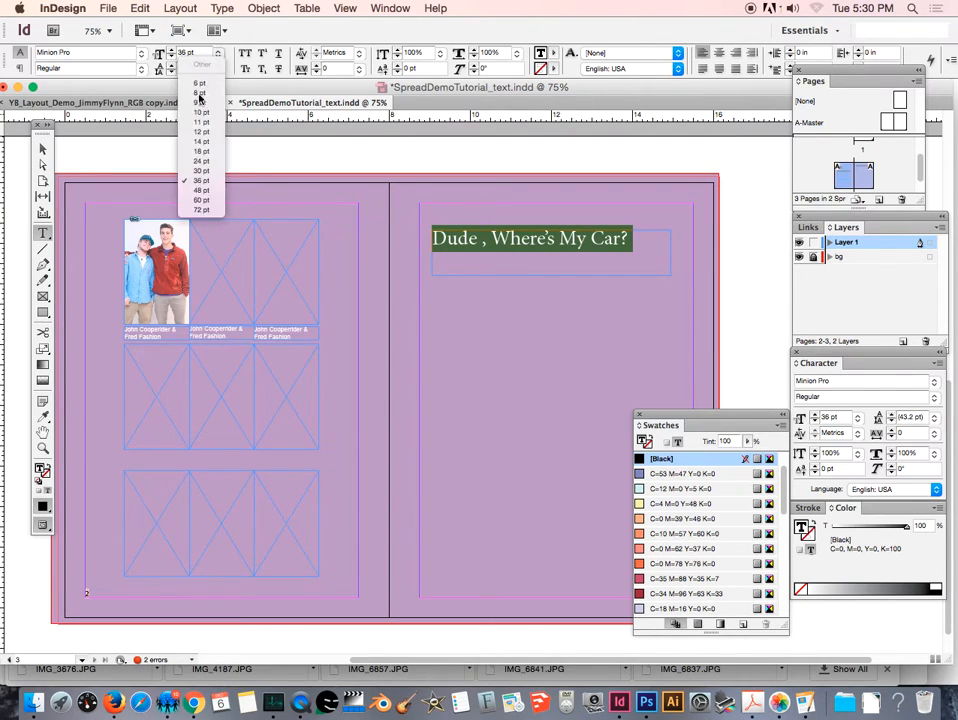
click(201, 184)
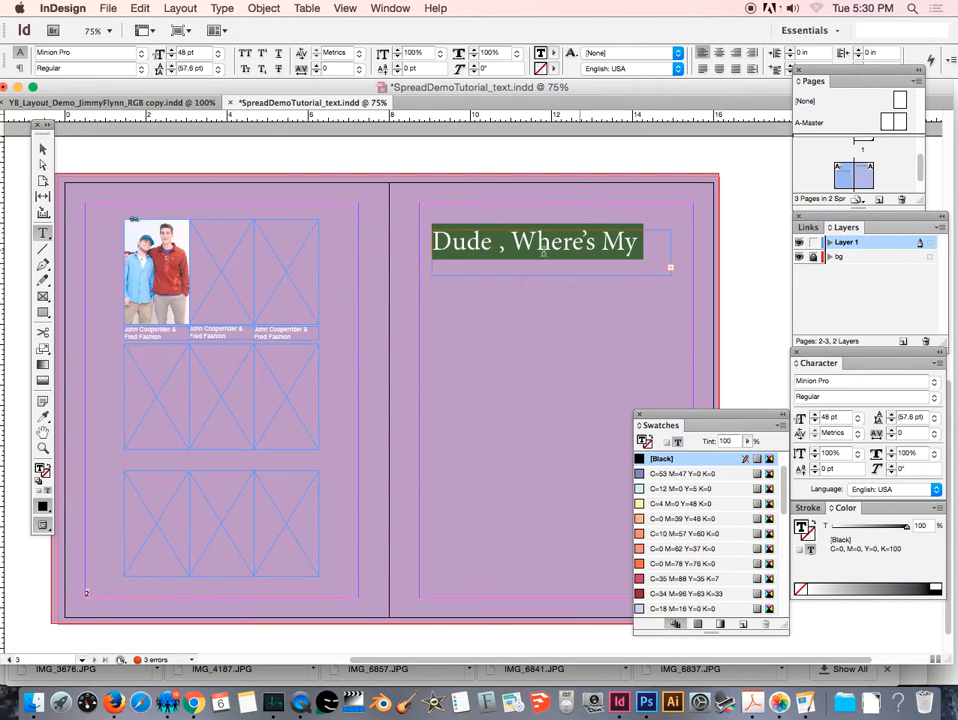
- Extend the title's text frame downward to about 2.7 in high to make room for the overflowing word
click(671, 268)
key(super+a)
click(541, 274)
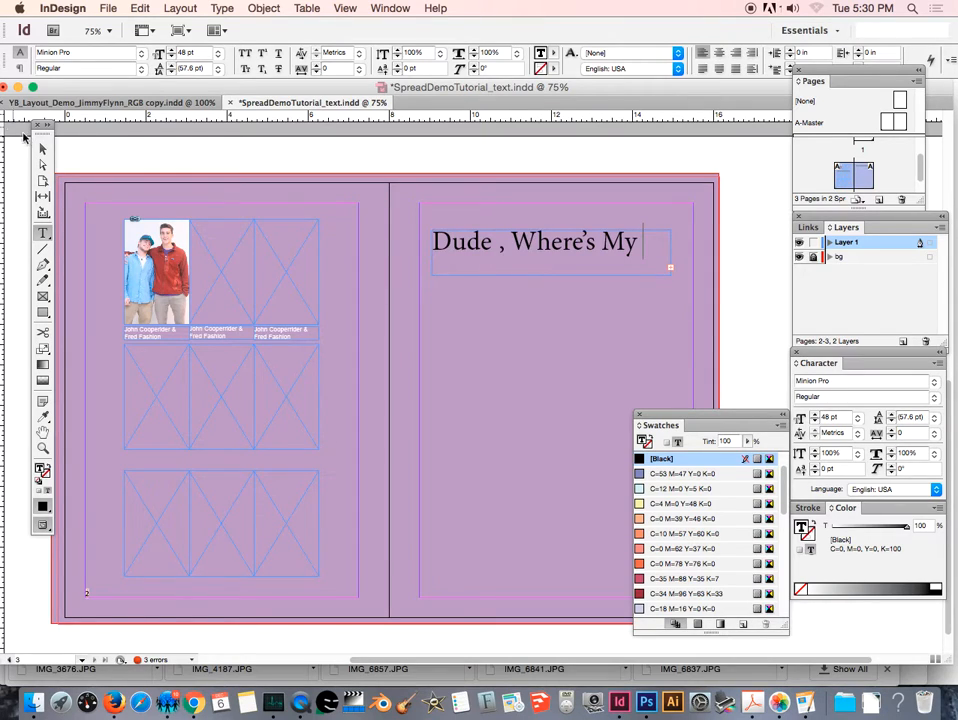
click(41, 148)
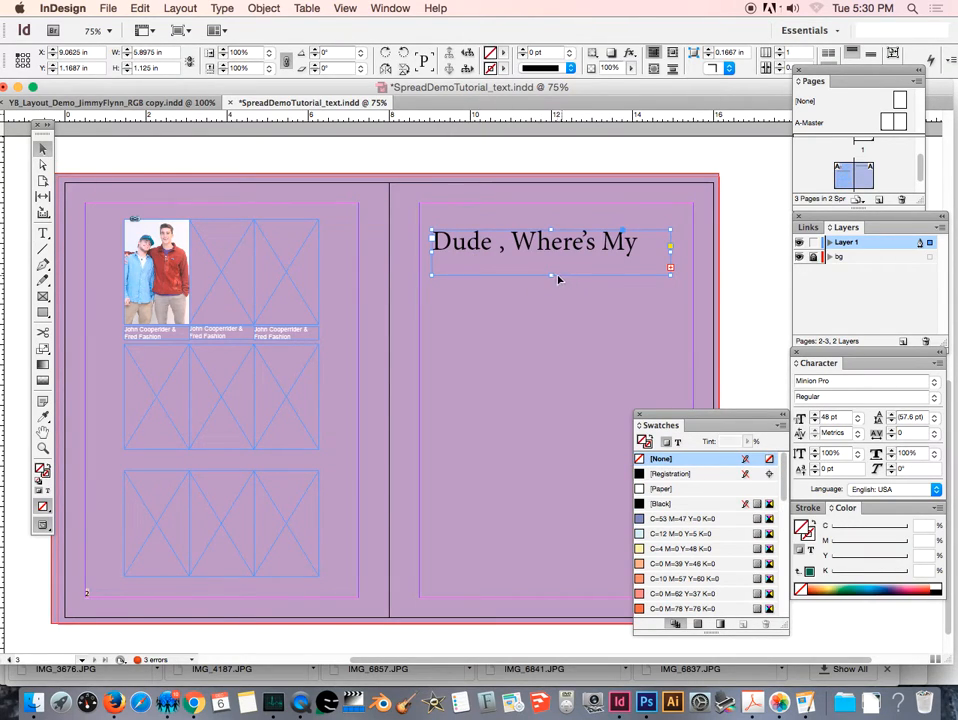
drag(551, 274, 545, 339)
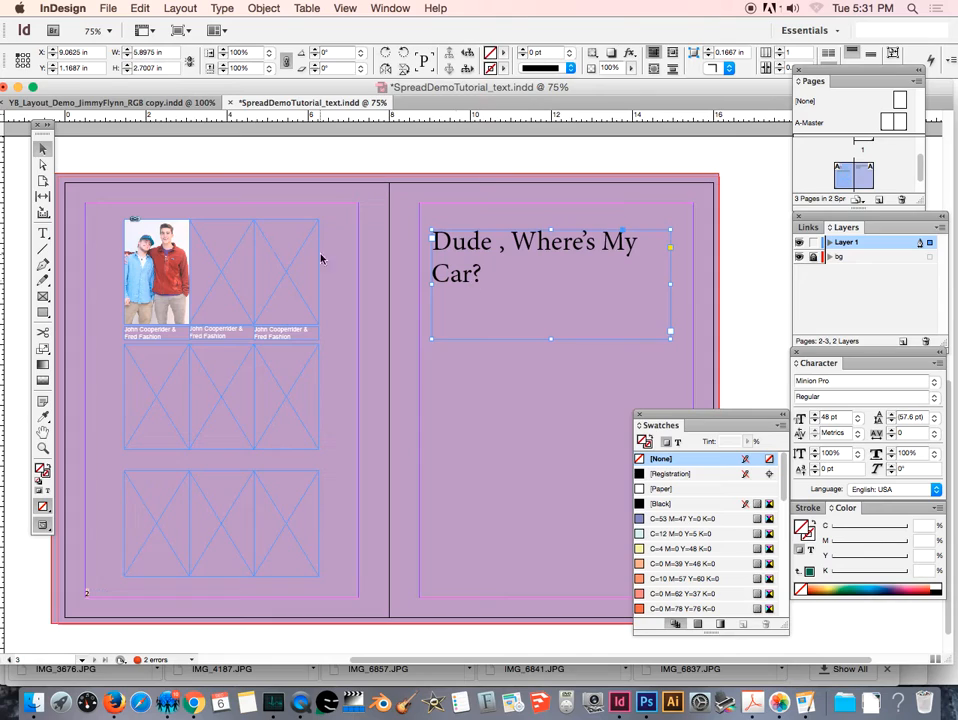
- Set the whole title's font size to 72 pt, then raise it to a custom 100 pt
double_click(479, 282)
drag(490, 286, 435, 240)
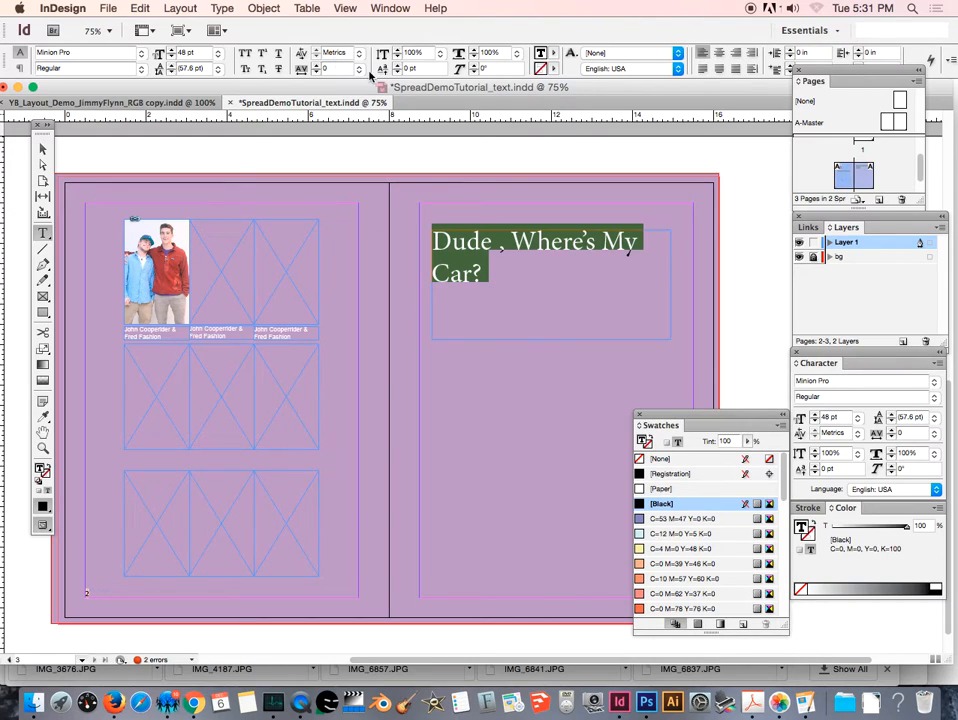
click(186, 53)
click(217, 53)
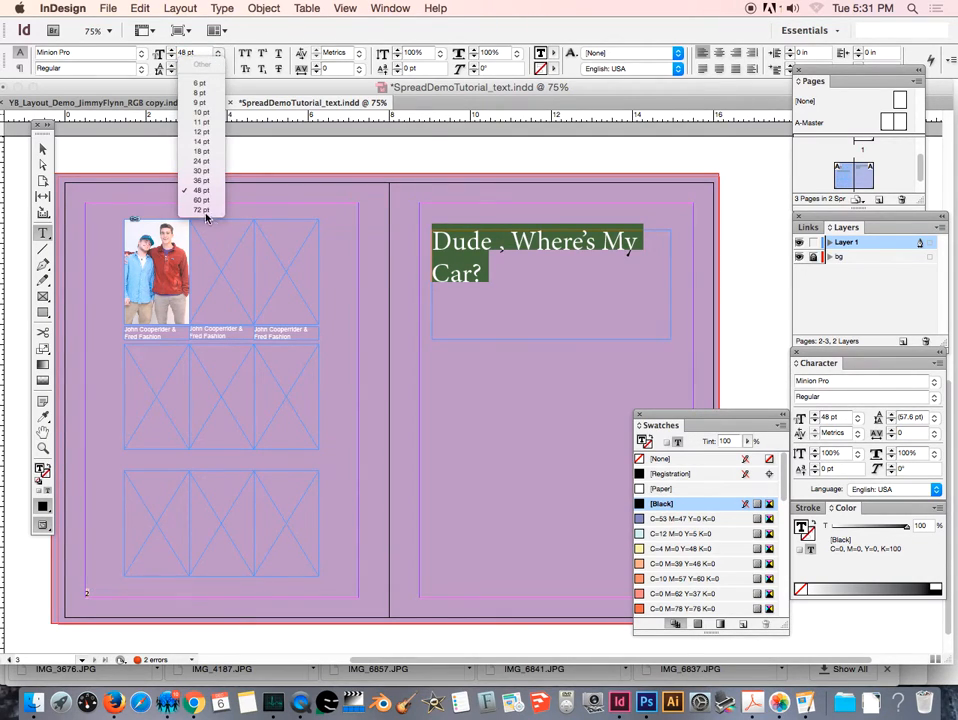
click(205, 210)
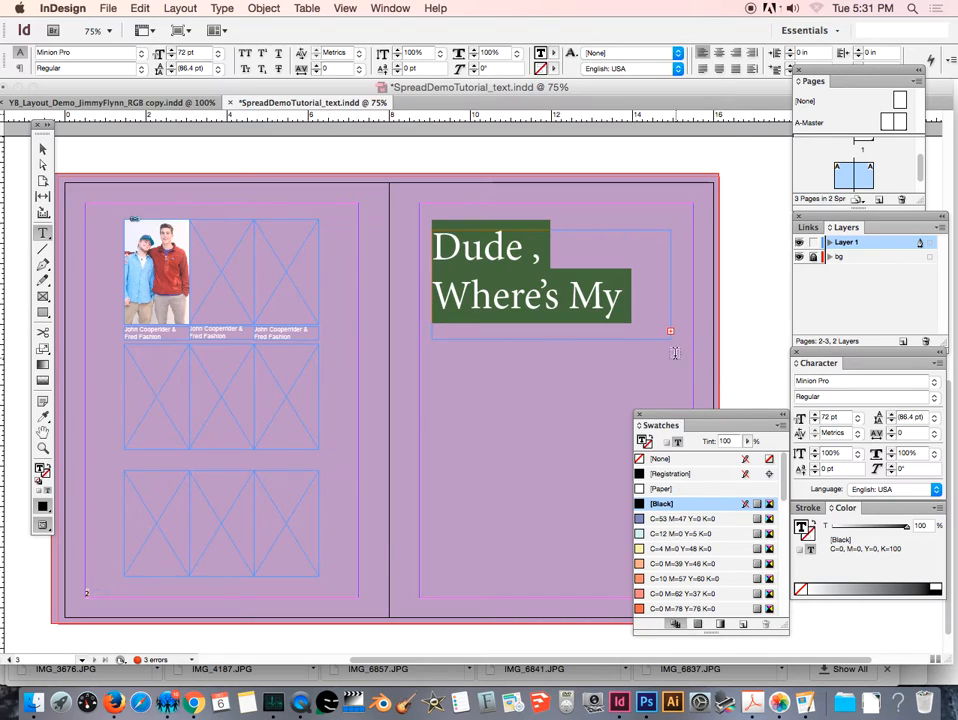
click(158, 53)
text(100)
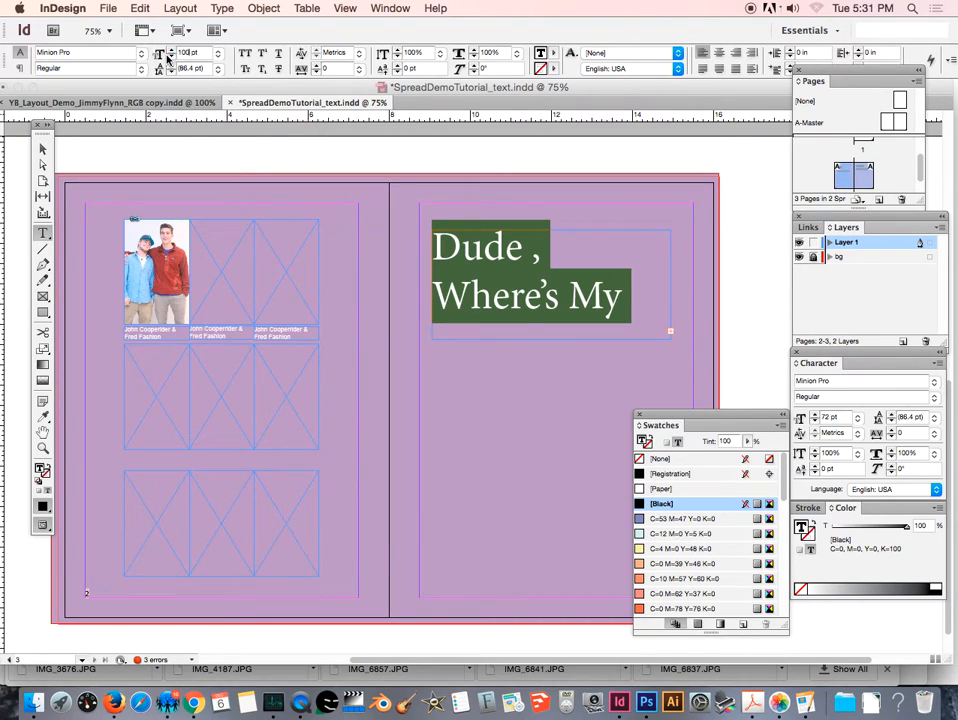
key(Return)
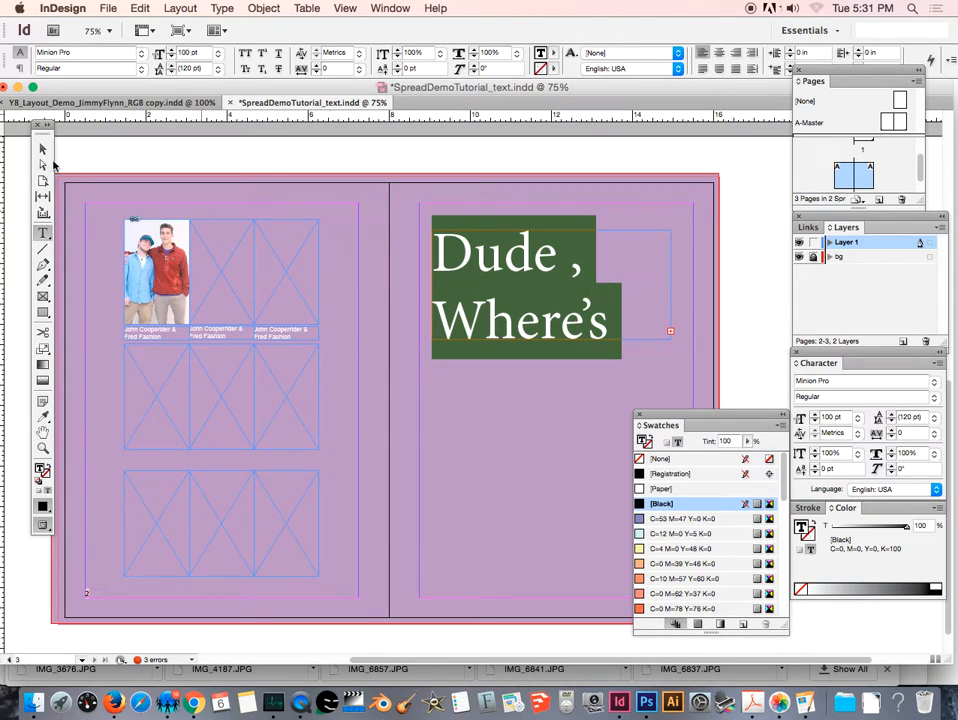
- Enlarge the title's text frame downward and outward to about 6.8 in wide by 7.4 in high
click(42, 150)
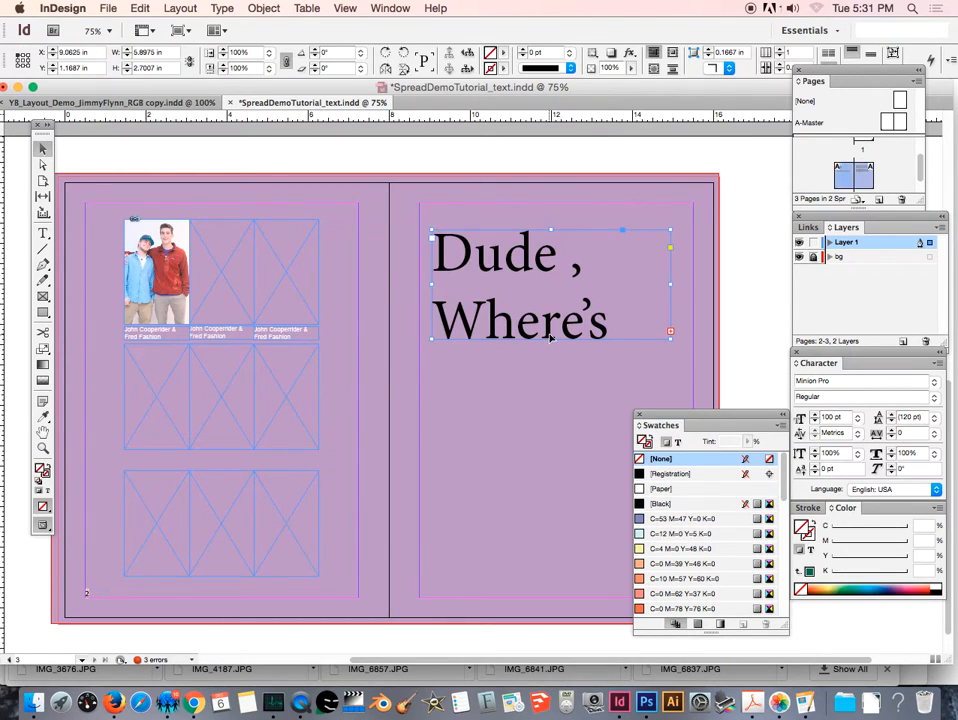
drag(550, 340, 550, 527)
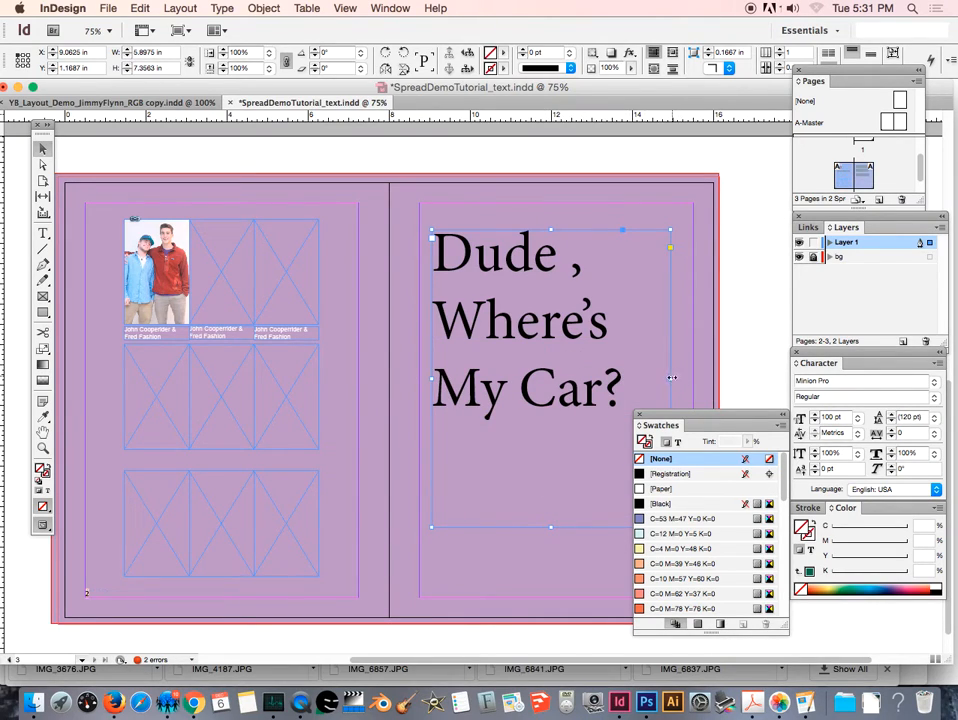
drag(670, 379, 709, 379)
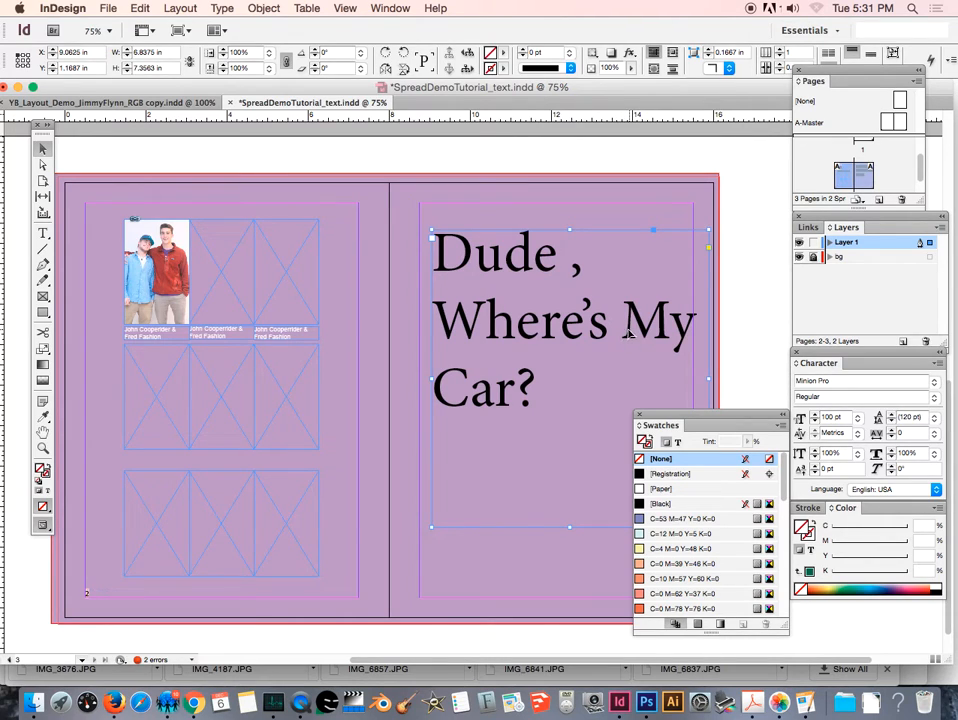
- Center-align all of the title text within its frame and move the Pages panel clear of the paragraph options
double_click(541, 401)
drag(541, 401, 406, 220)
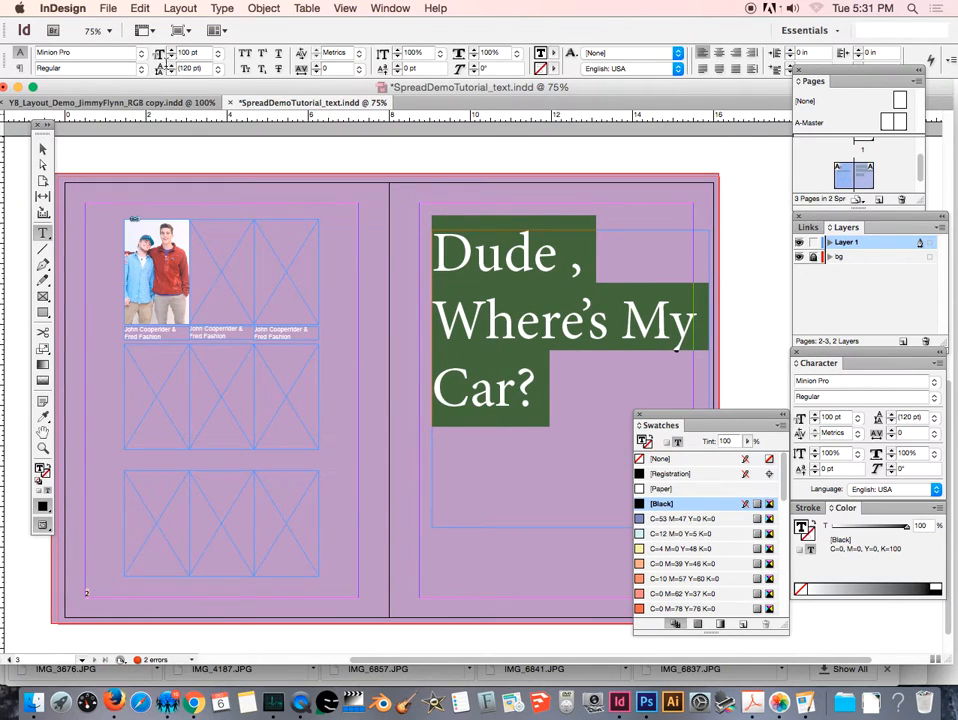
click(719, 53)
drag(831, 73, 766, 113)
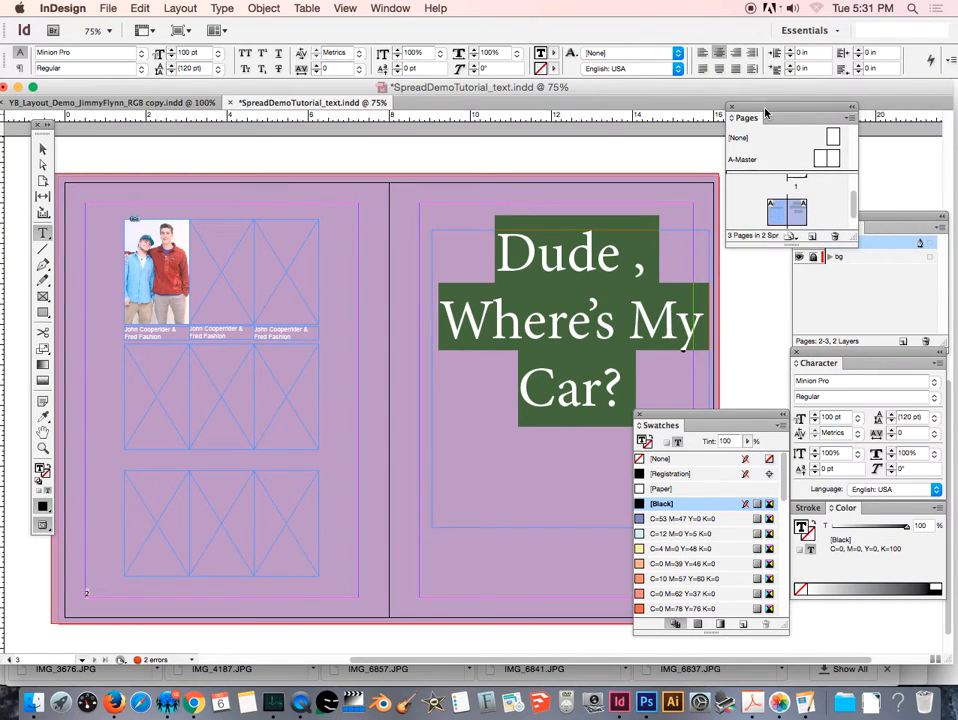
click(42, 152)
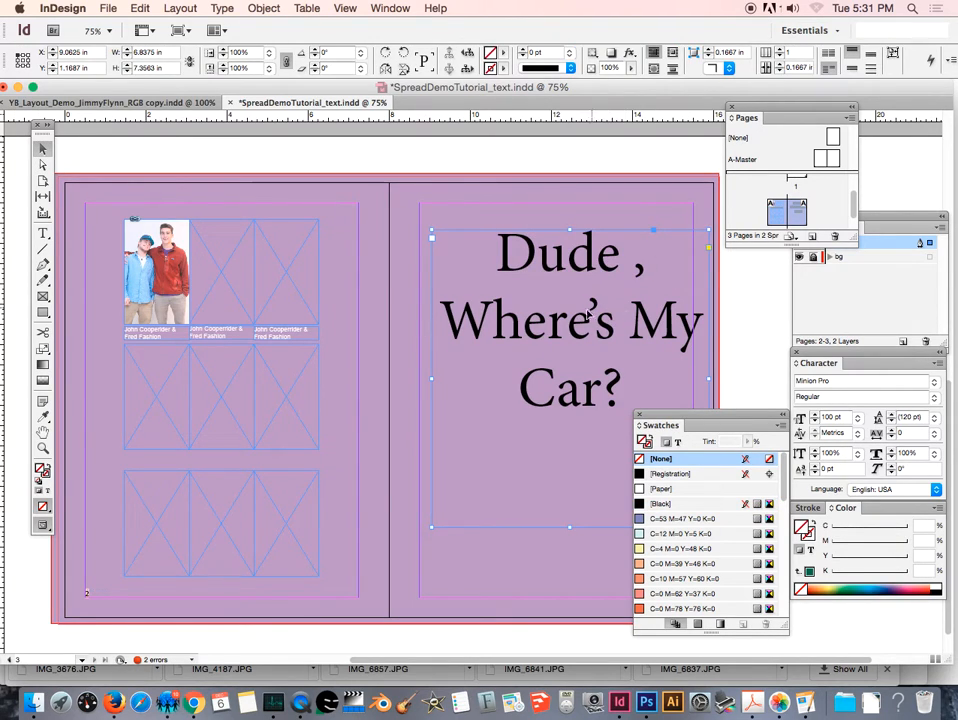
- Set the whole title's font to Brush Script Std, then change it to Athletic
double_click(607, 391)
drag(612, 392, 283, 181)
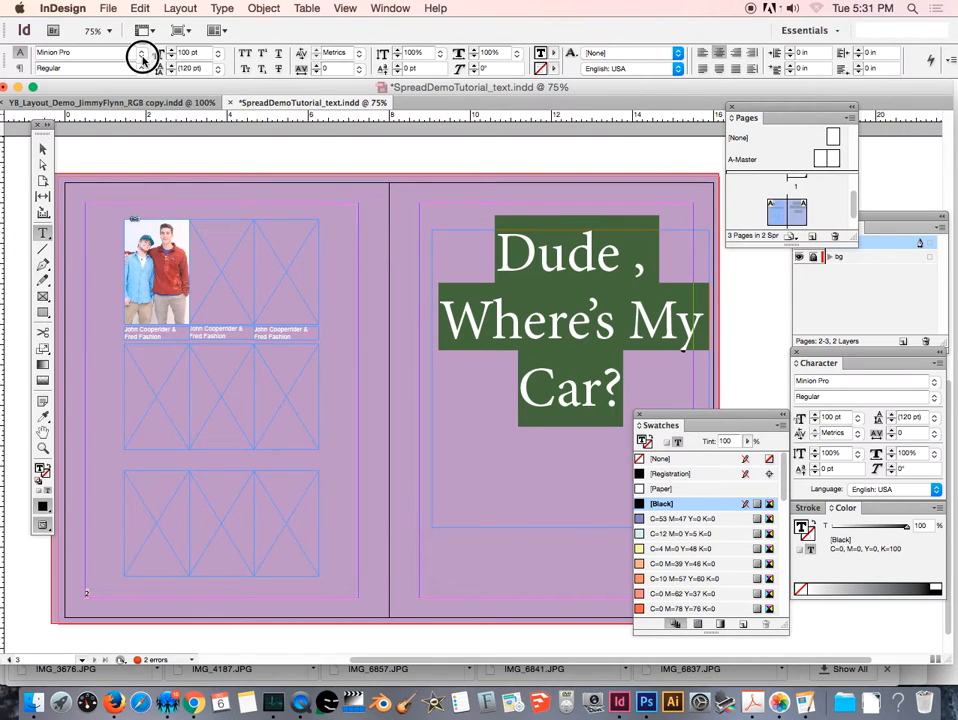
click(142, 57)
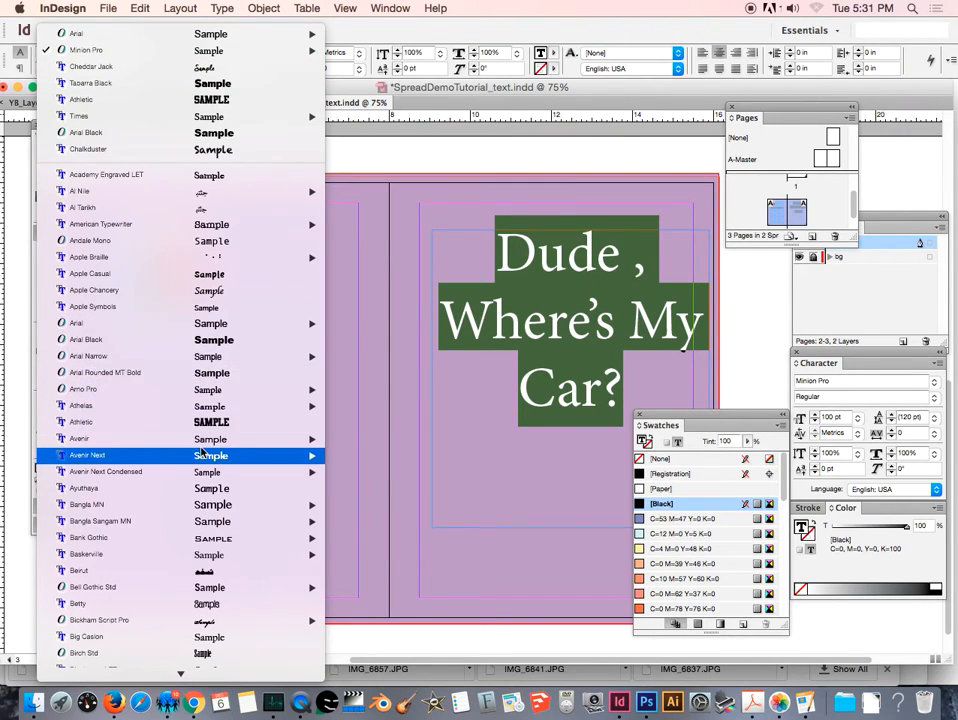
scroll(200, 455, down, 10)
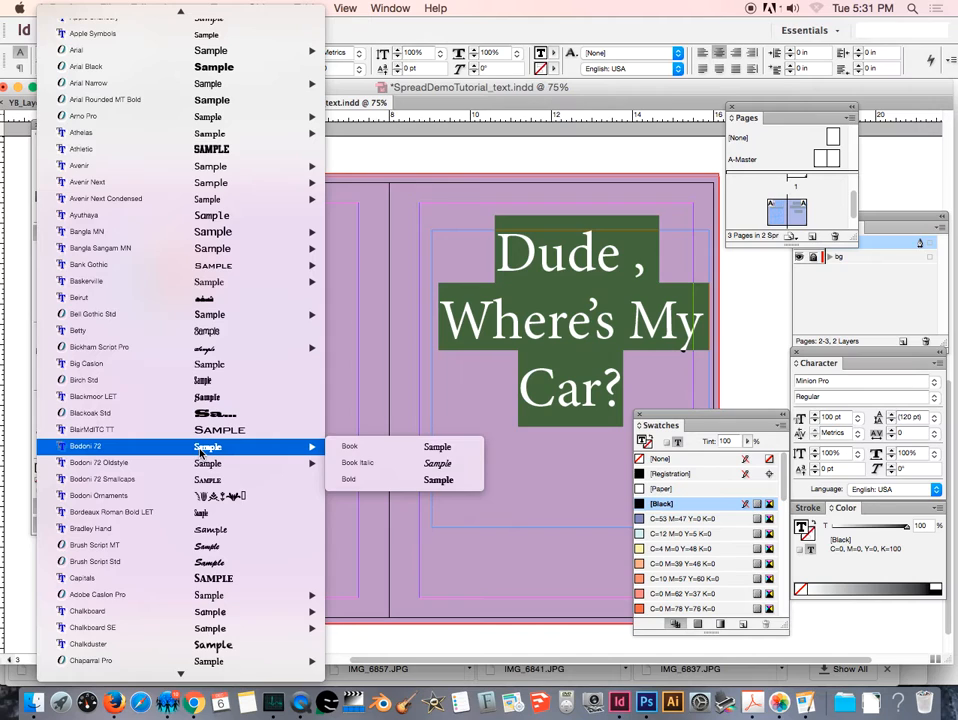
scroll(200, 453, down, 8)
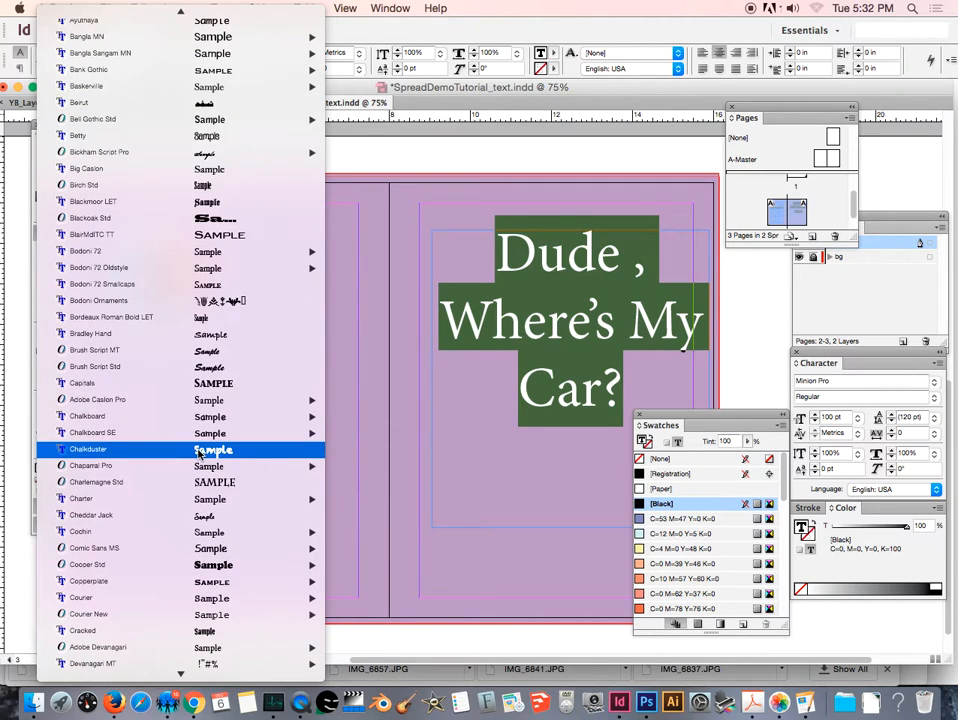
click(195, 366)
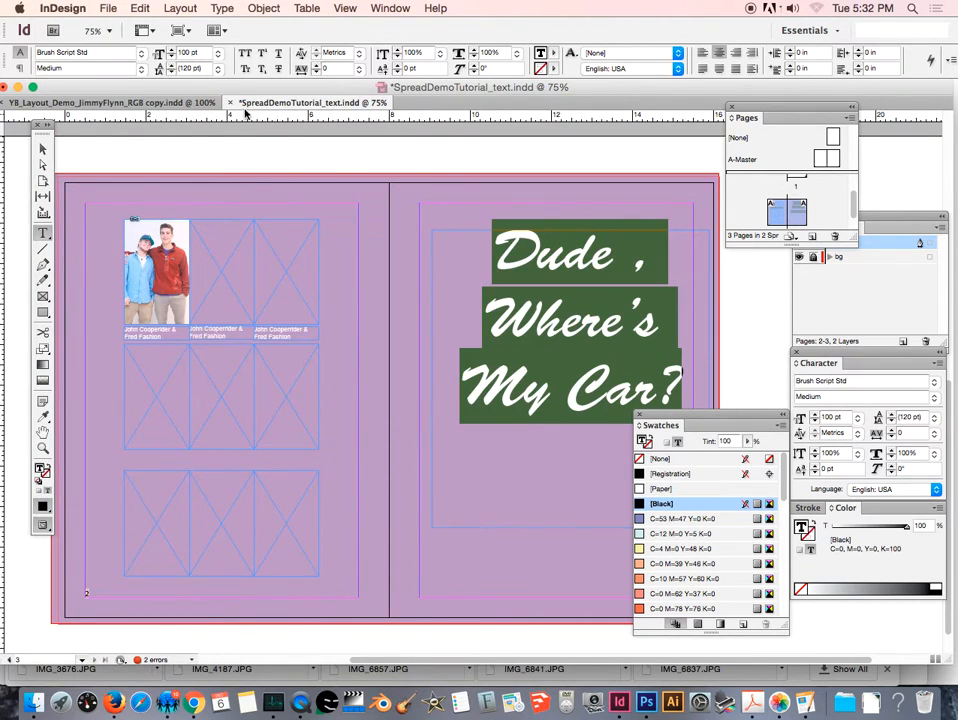
click(141, 52)
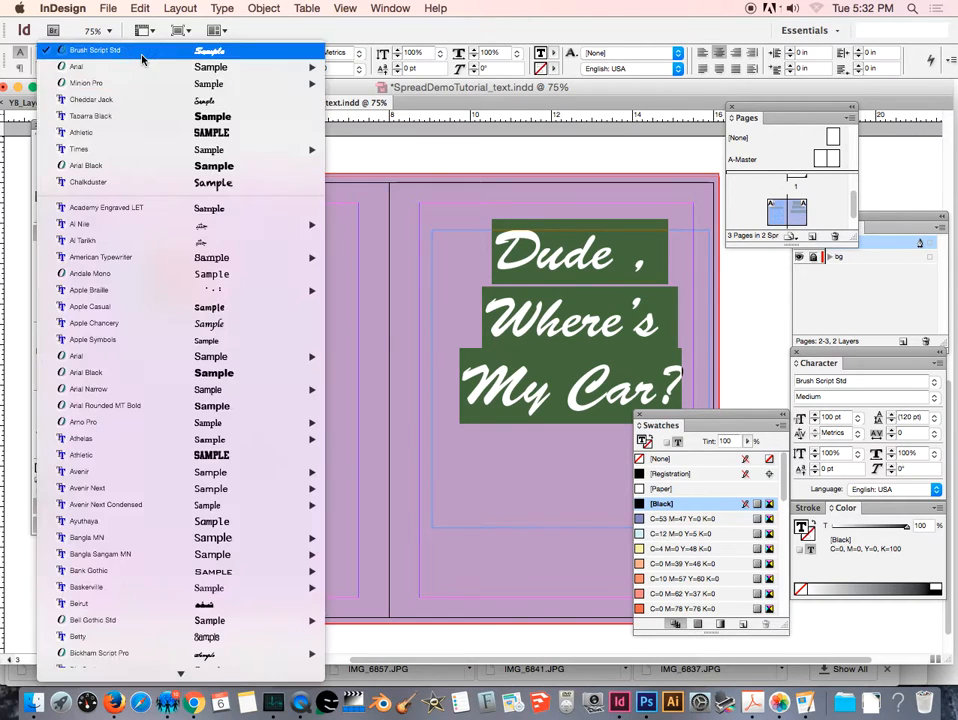
click(221, 458)
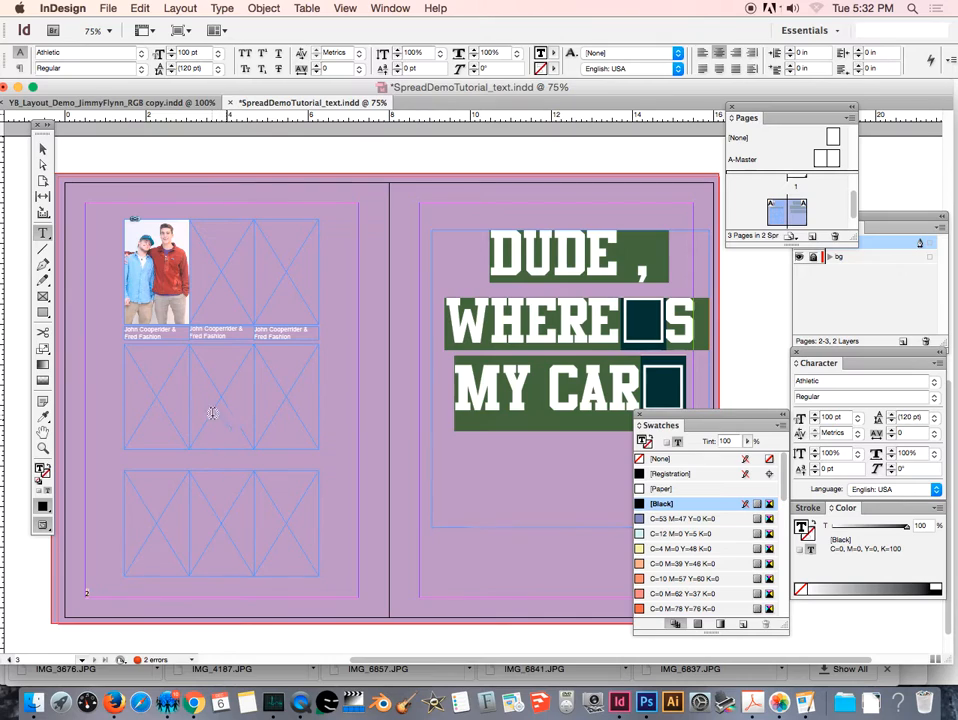
- Try the whole title in the font Comic Sans MS Bold
click(145, 57)
click(143, 53)
mouse_move(145, 423)
scroll(155, 425, down, 12)
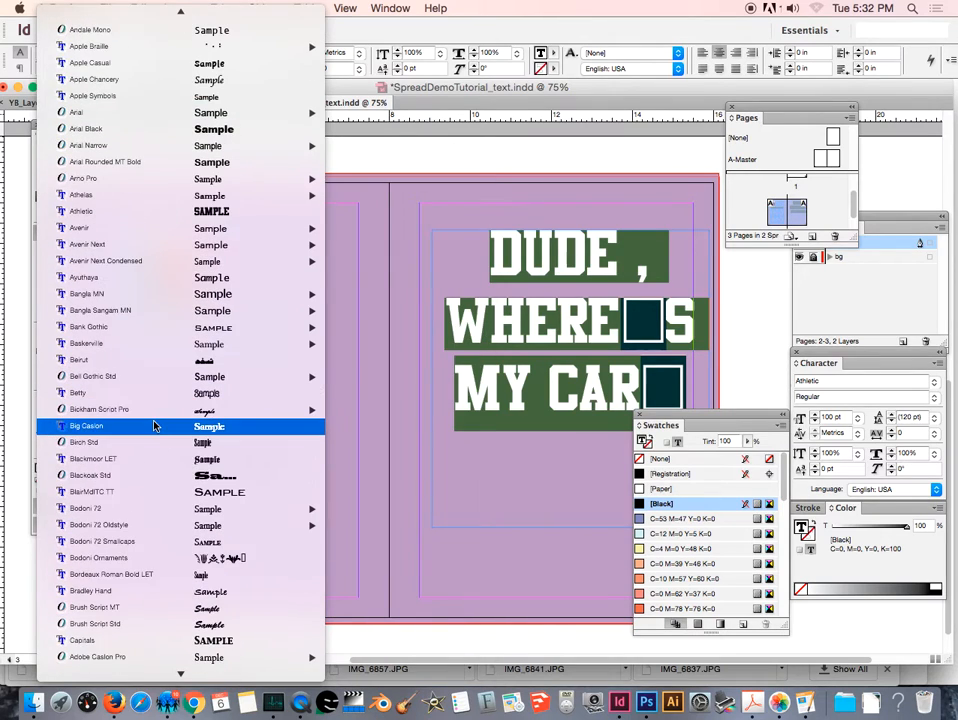
scroll(153, 427, down, 5)
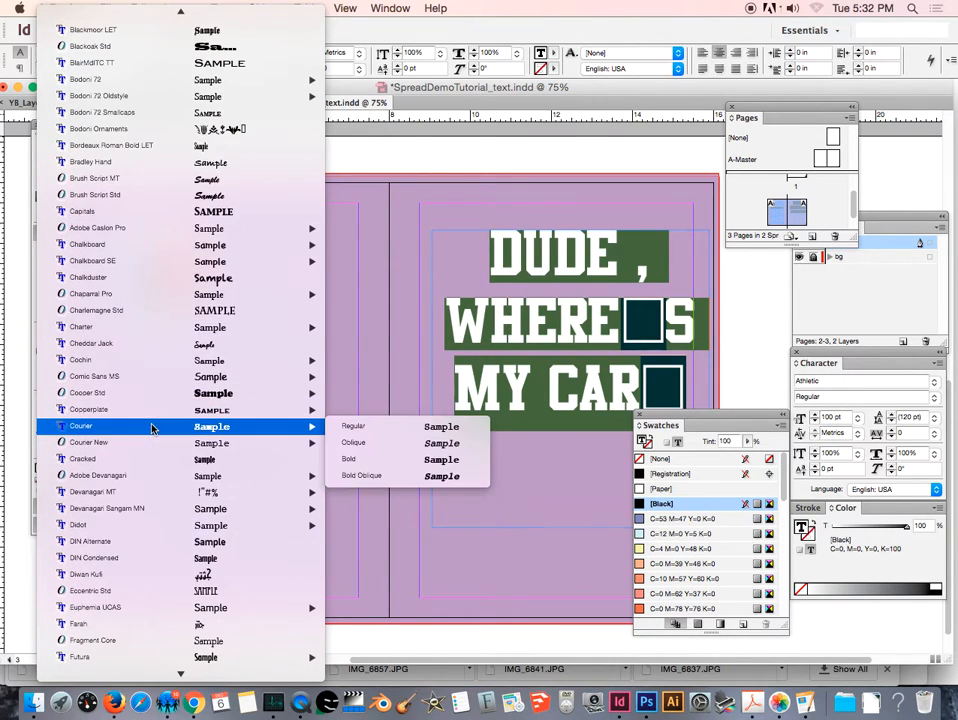
mouse_move(178, 393)
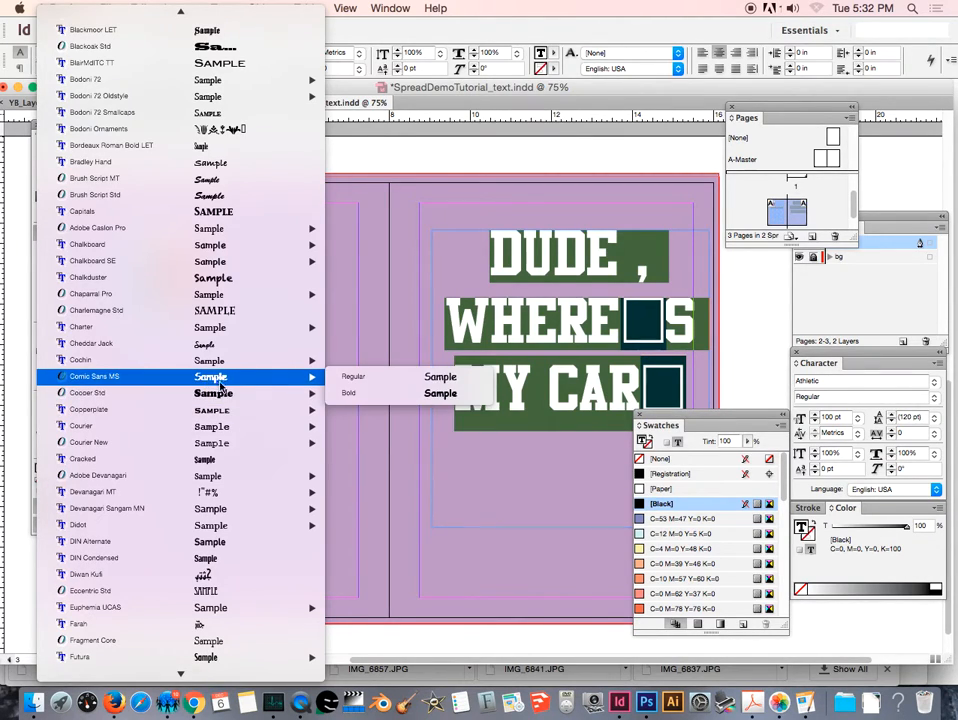
mouse_move(214, 415)
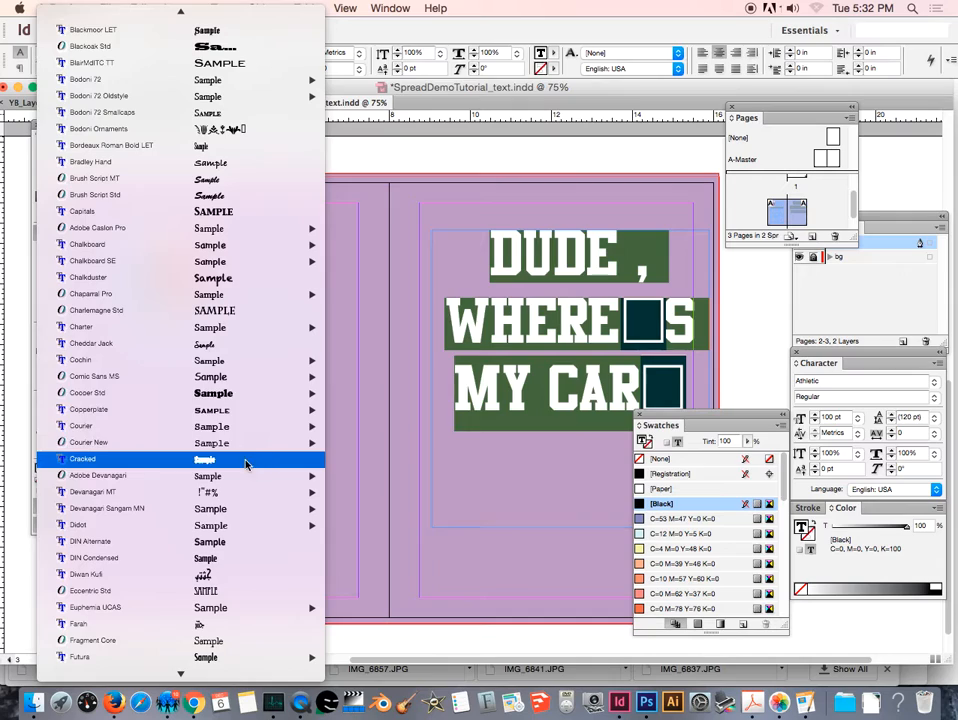
mouse_move(232, 395)
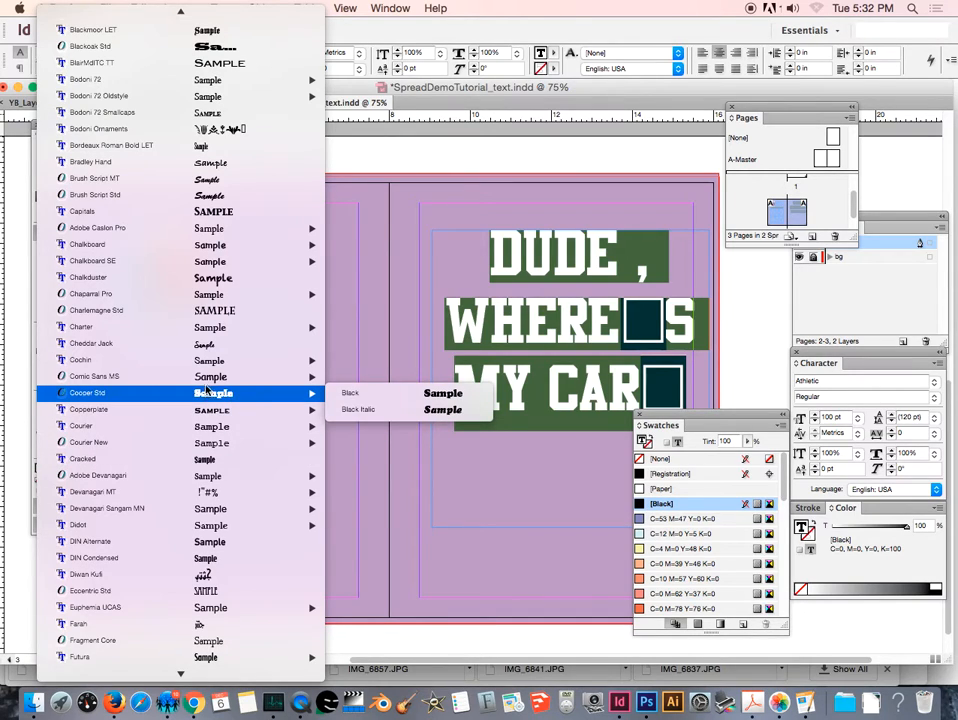
mouse_move(209, 379)
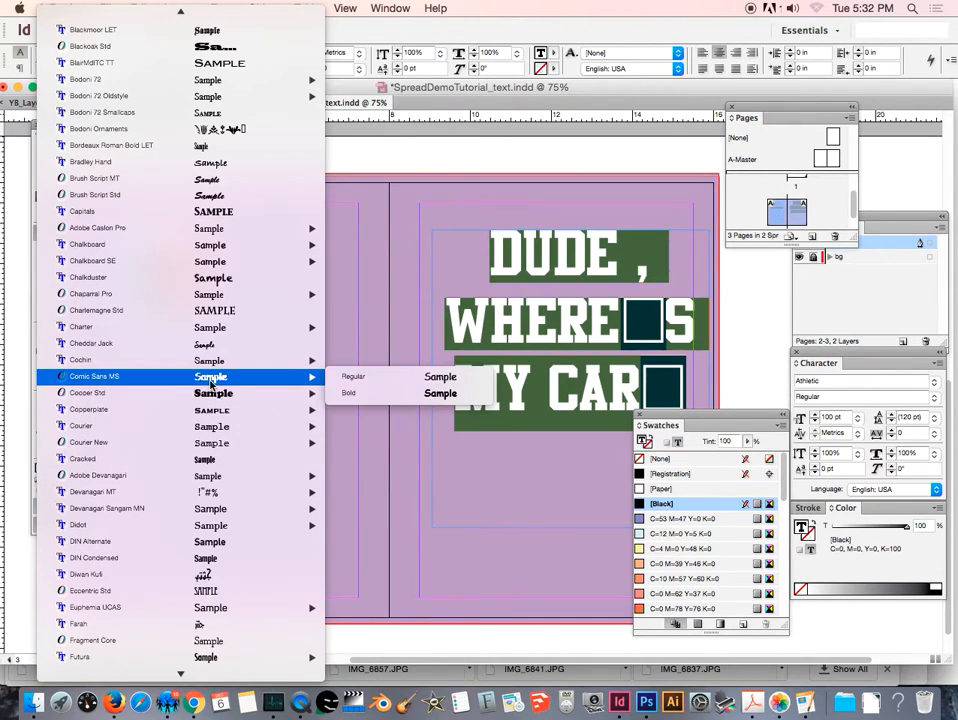
click(372, 395)
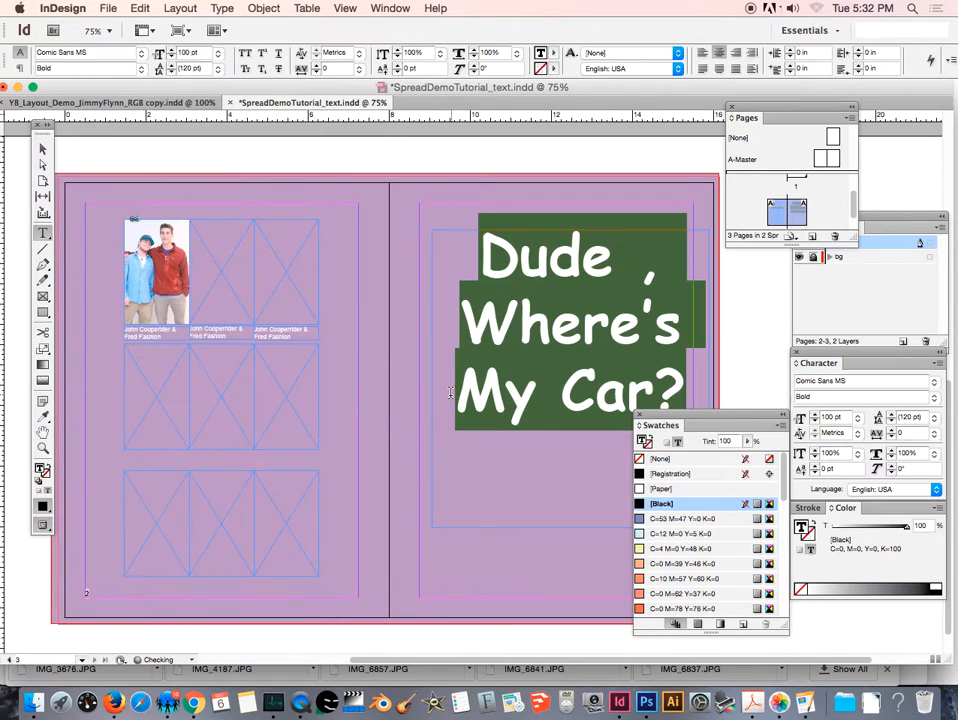
- Change the whole title's font to Chalkduster
click(141, 53)
scroll(165, 490, down, 5)
scroll(197, 494, down, 10)
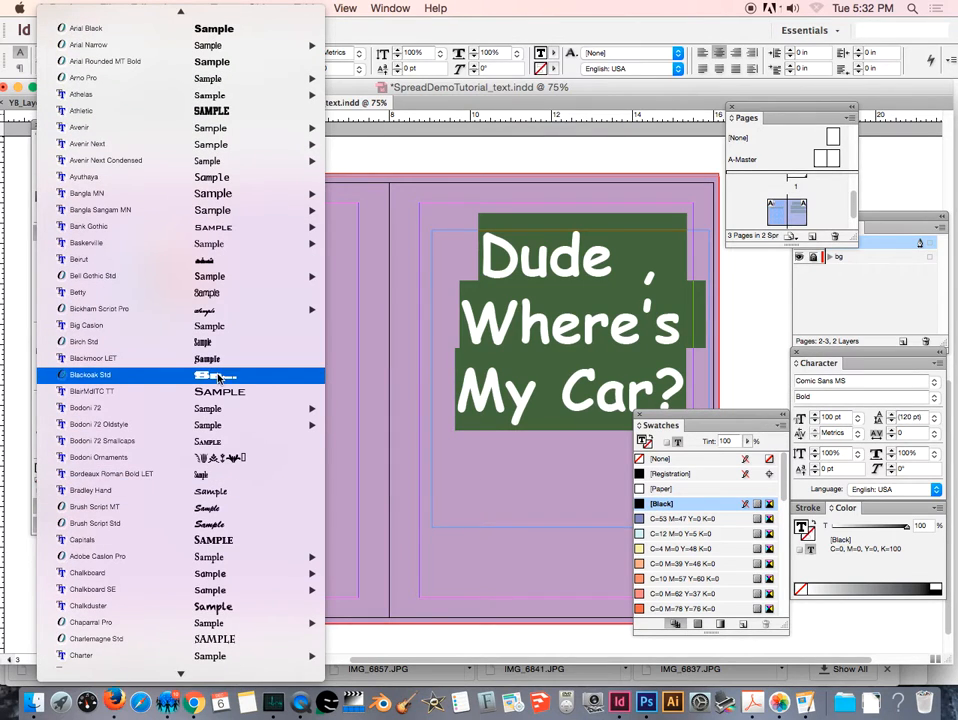
click(226, 606)
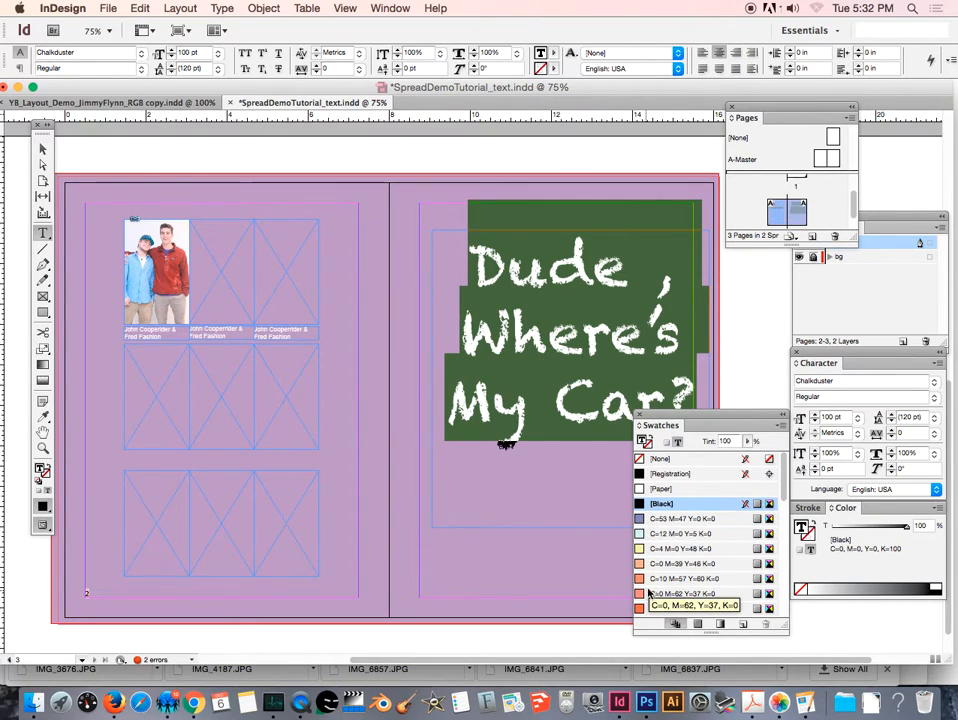
- Fill the title text with the pale blue swatch C=12 M=0 Y=5 K=0 2
scroll(647, 593, down, 10)
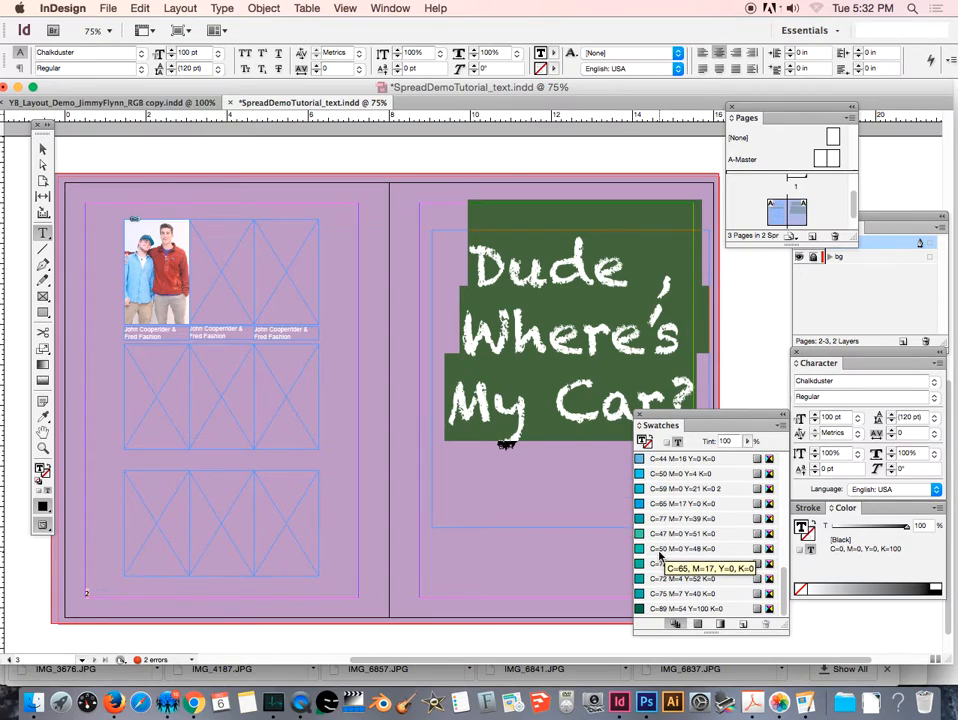
scroll(660, 560, up, 2)
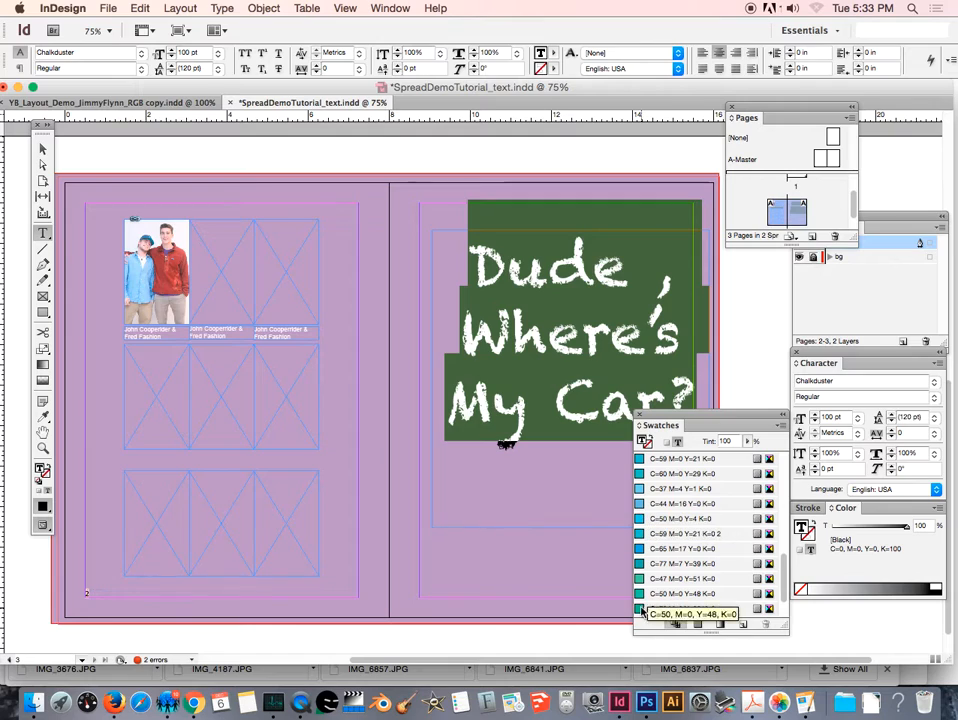
scroll(651, 543, up, 3)
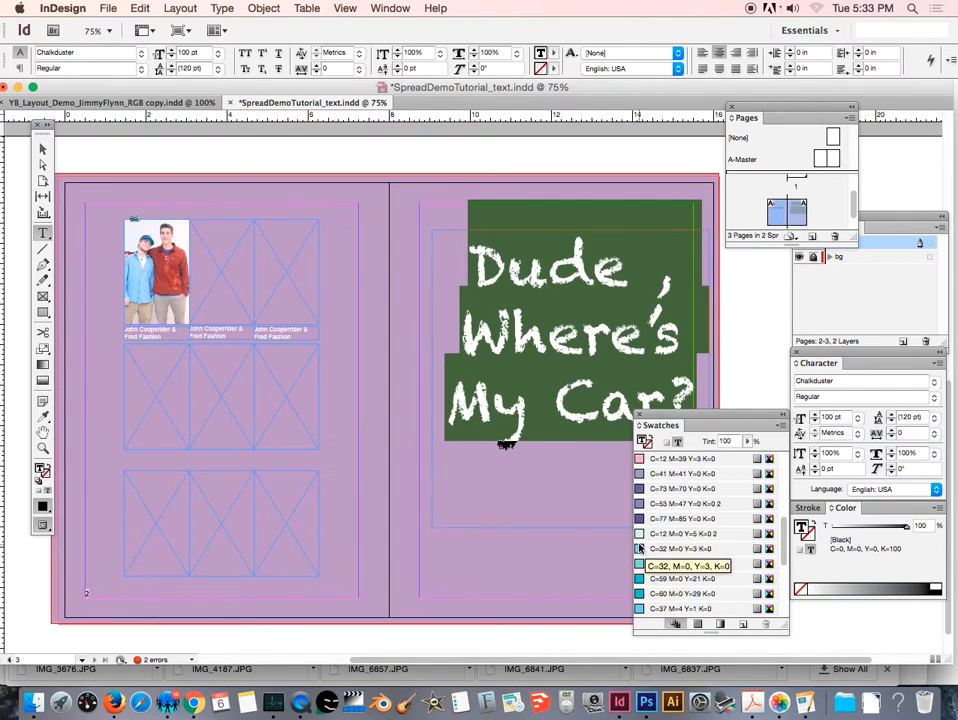
click(650, 534)
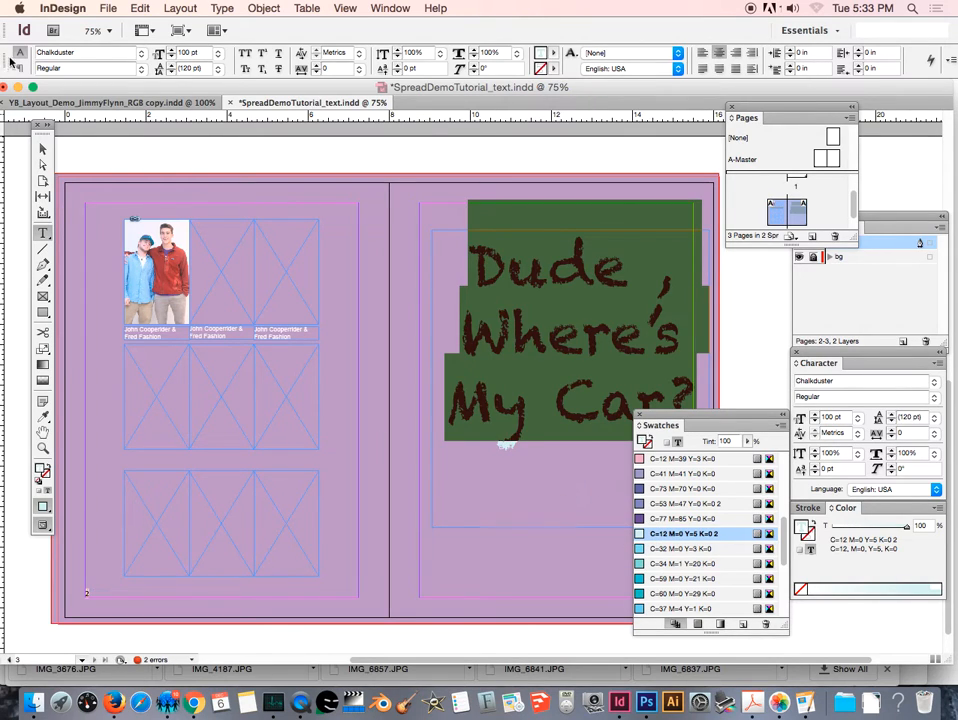
- Finish editing the title text and rotate its frame counterclockwise to about 23°
key(Escape)
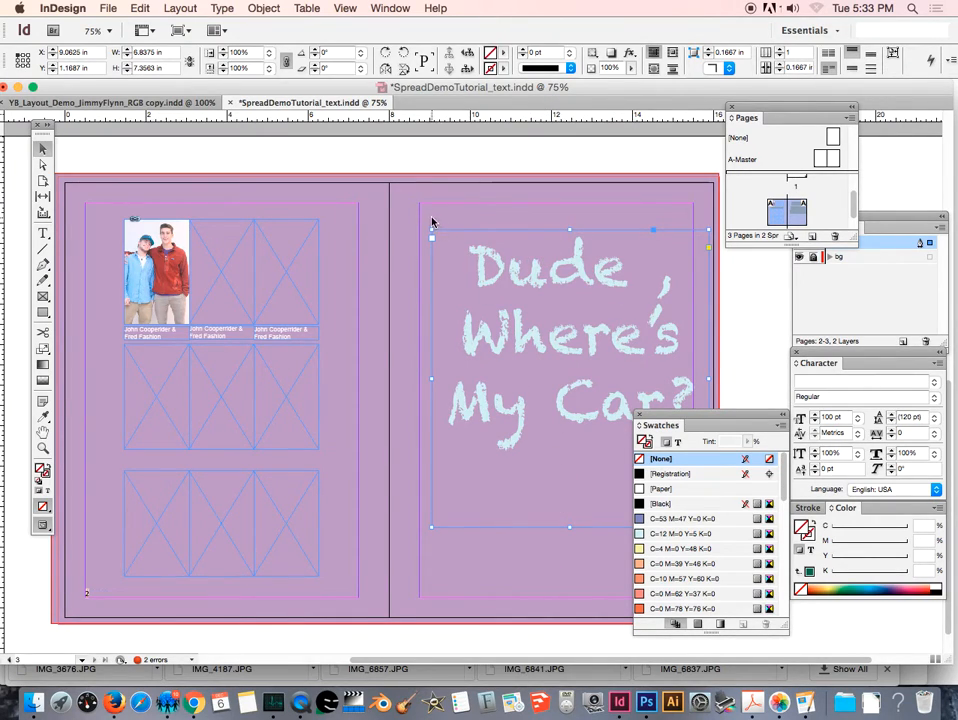
mouse_move(436, 229)
mouse_down()
mouse_move(399, 236)
mouse_move(432, 216)
mouse_move(398, 231)
mouse_move(381, 263)
mouse_move(453, 220)
mouse_move(433, 234)
mouse_move(430, 224)
mouse_up()
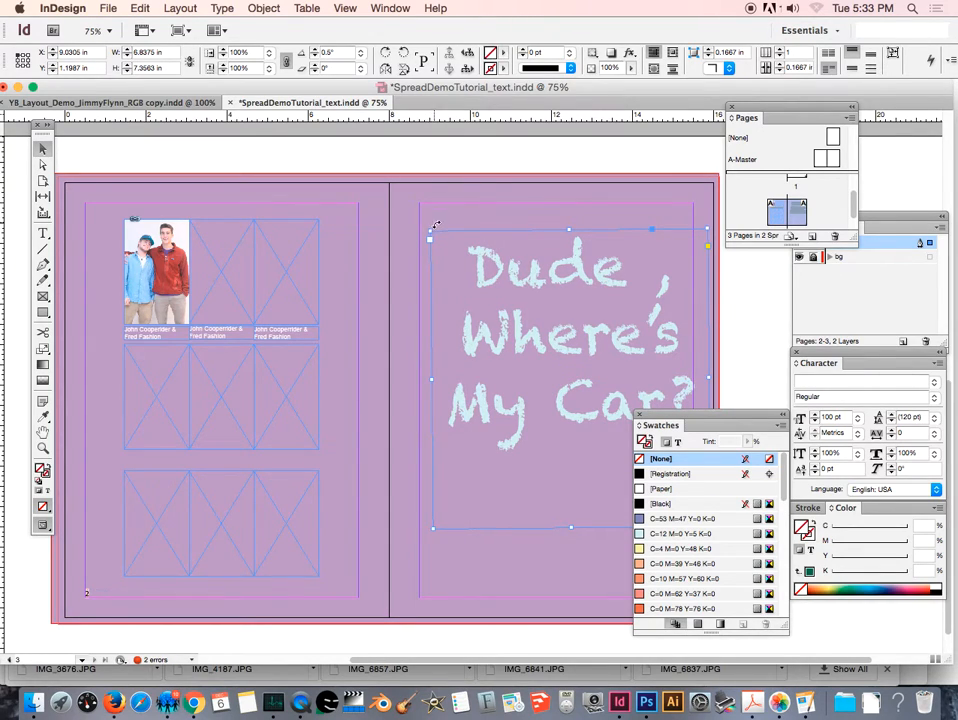
drag(436, 222, 378, 300)
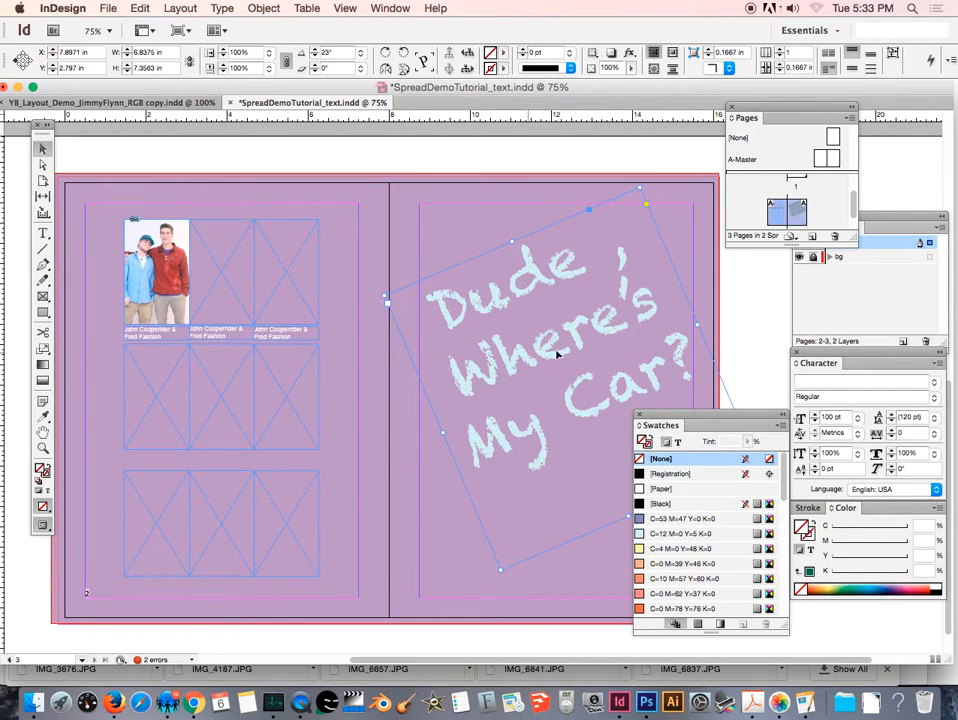
- Shorten the rotated title frame to about 5.5 in high and move it over the picture frames on the left page
drag(685, 423, 809, 466)
drag(628, 516, 598, 447)
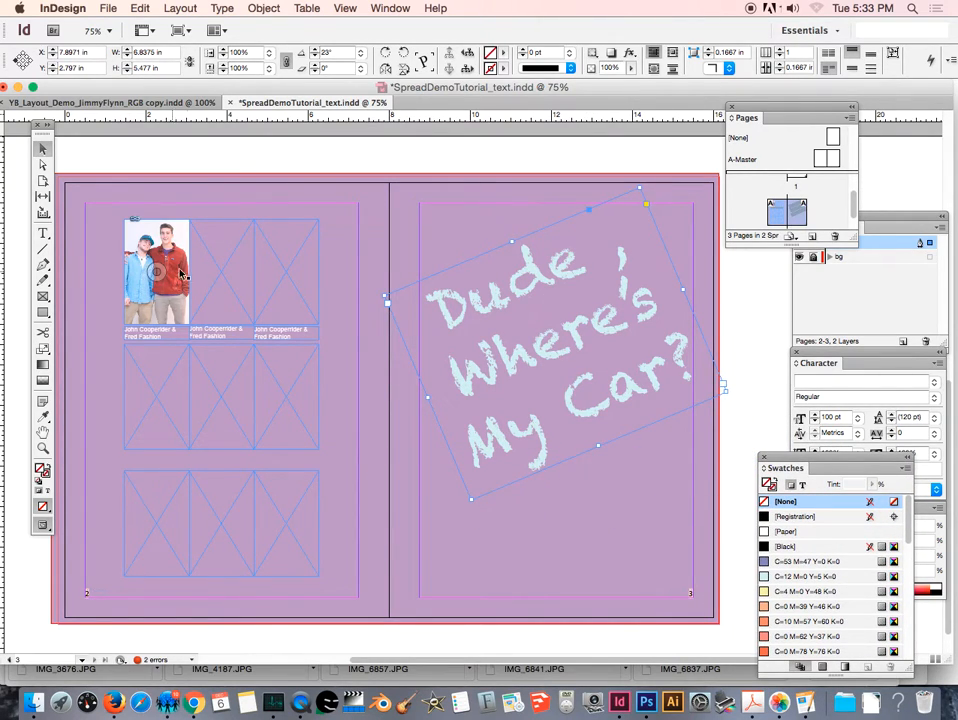
drag(492, 304, 222, 388)
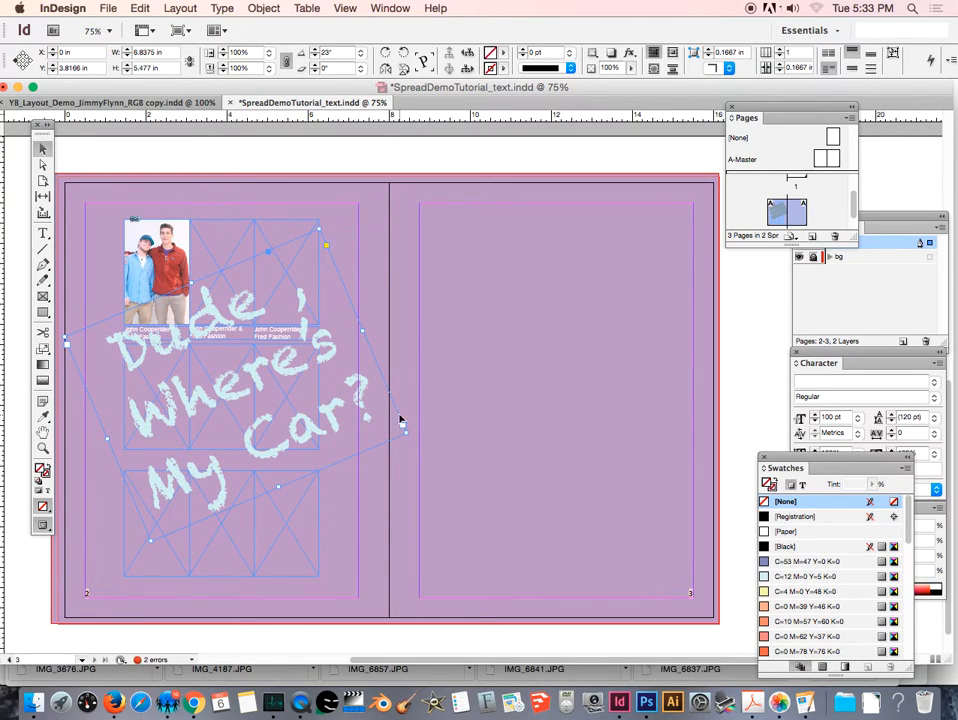
click(520, 459)
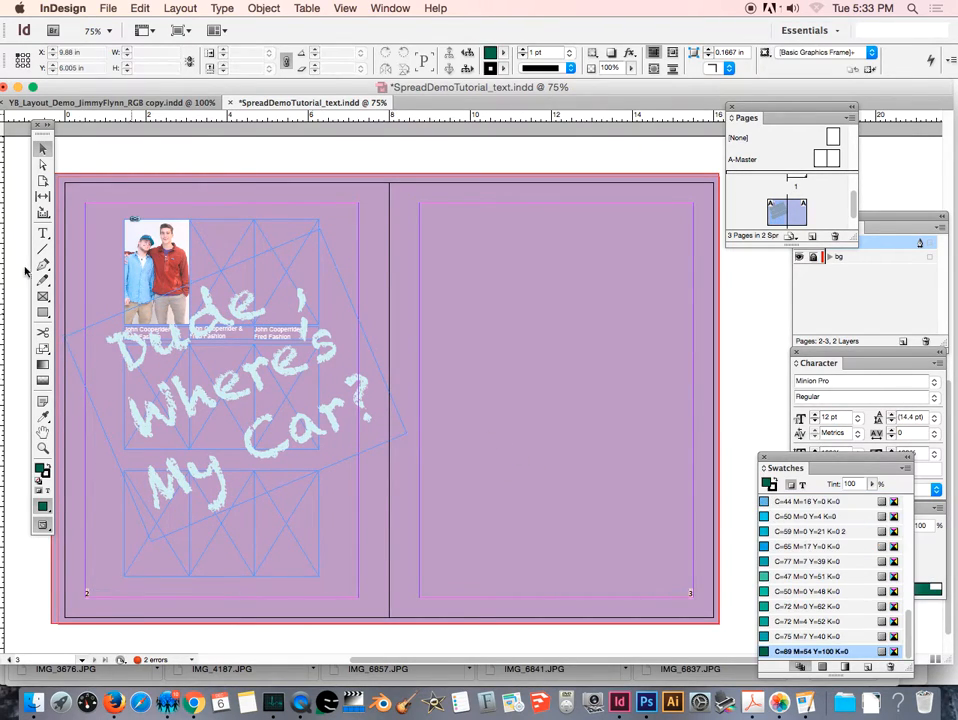
- Draw a text frame about 6.5 in wide by 3 in high near the top of the right page and enter "Buddies Page"
click(42, 235)
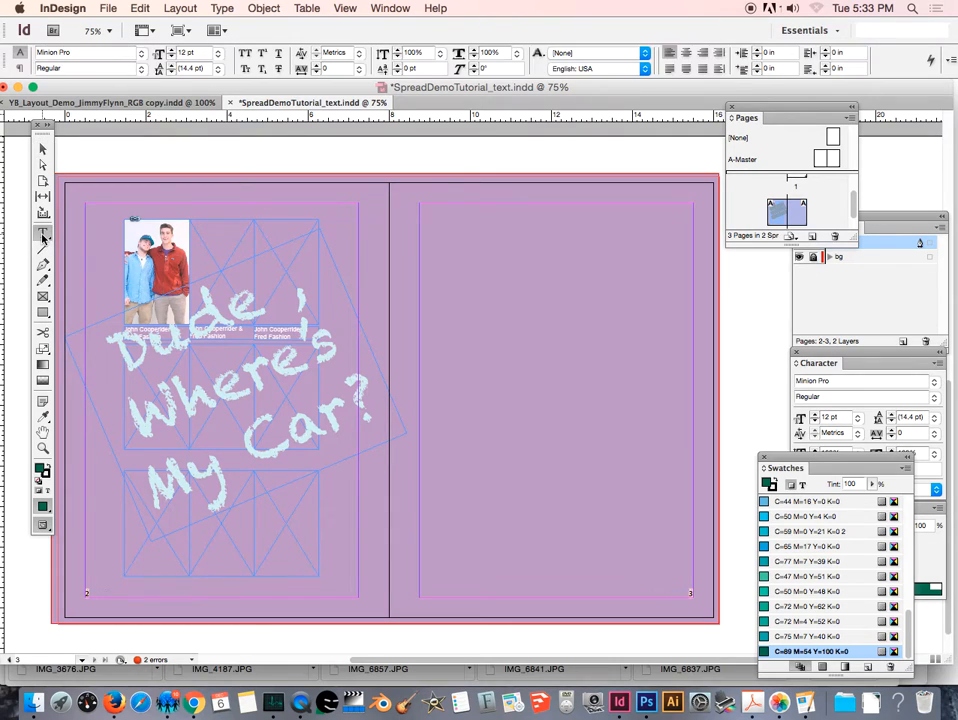
drag(430, 238, 696, 363)
drag(695, 356, 694, 357)
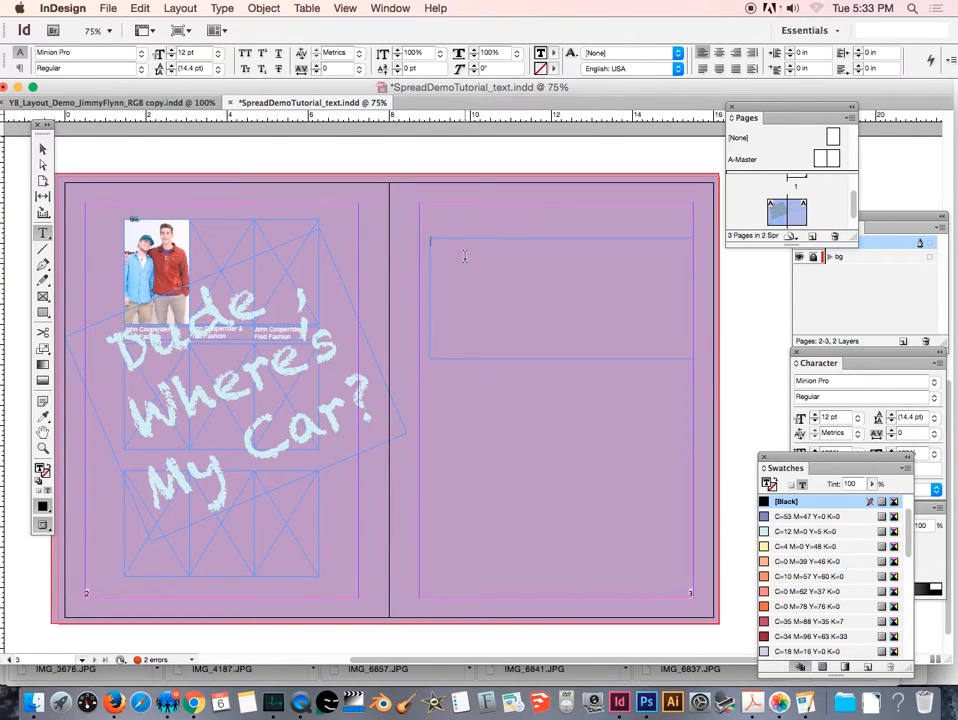
click(464, 256)
text(Buddies O)
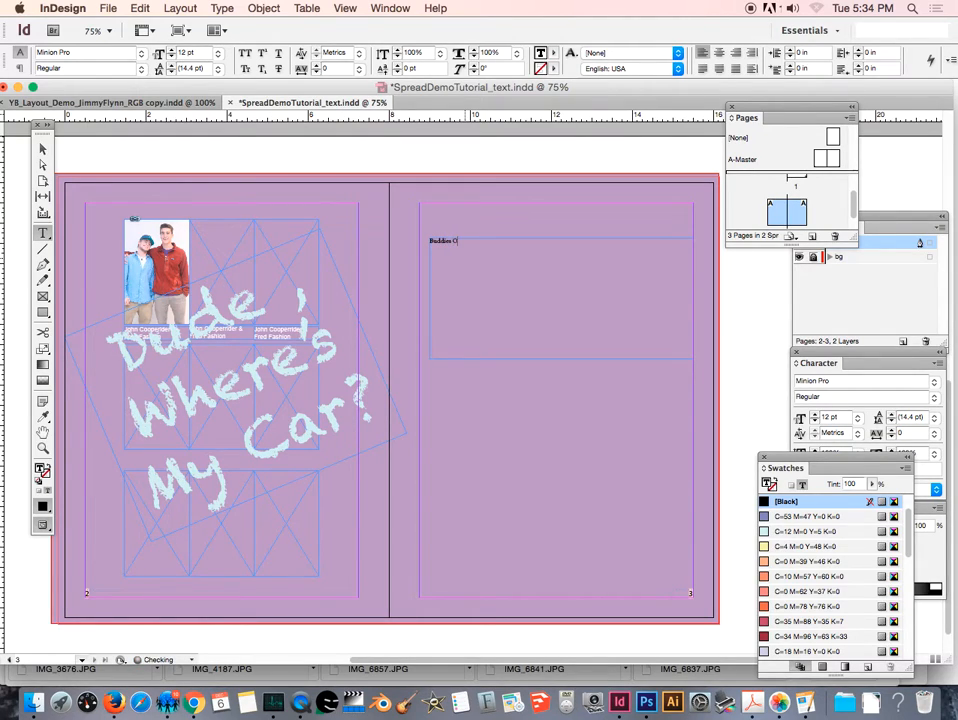
key(BackSpace)
text(Page)
- Set the font size of the "Buddies Page" text to 120 pt
triple_click(473, 246)
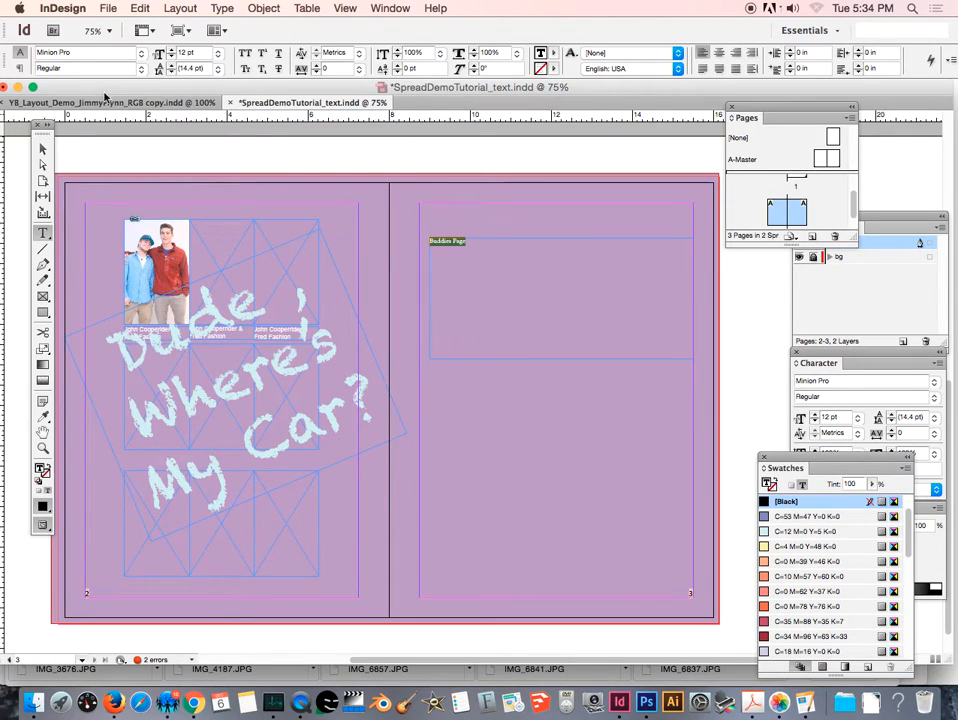
click(155, 51)
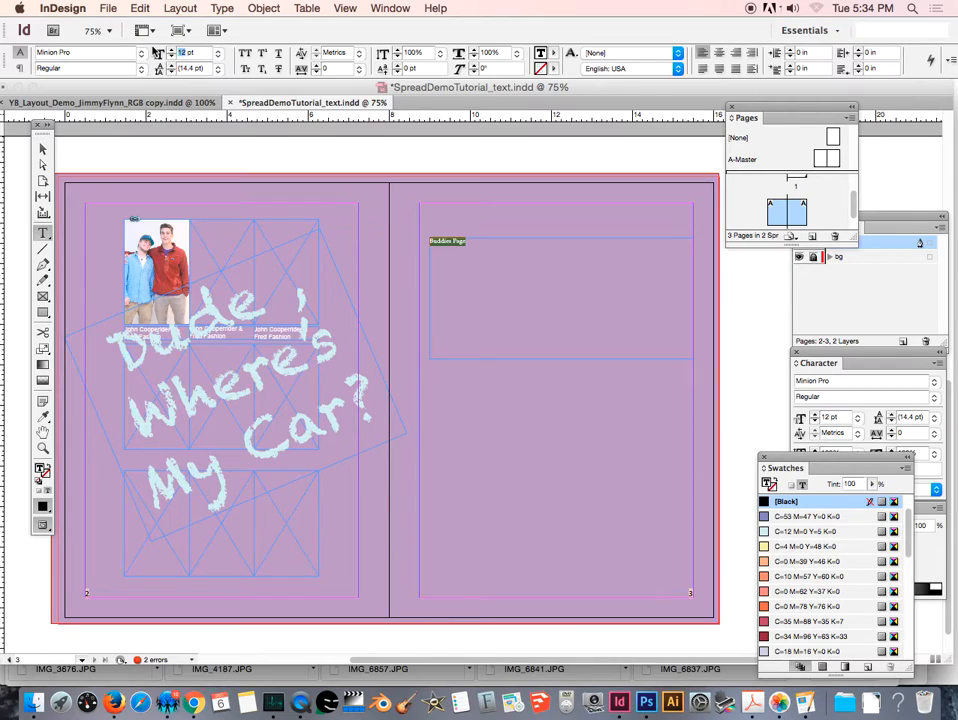
text(120)
key(Return)
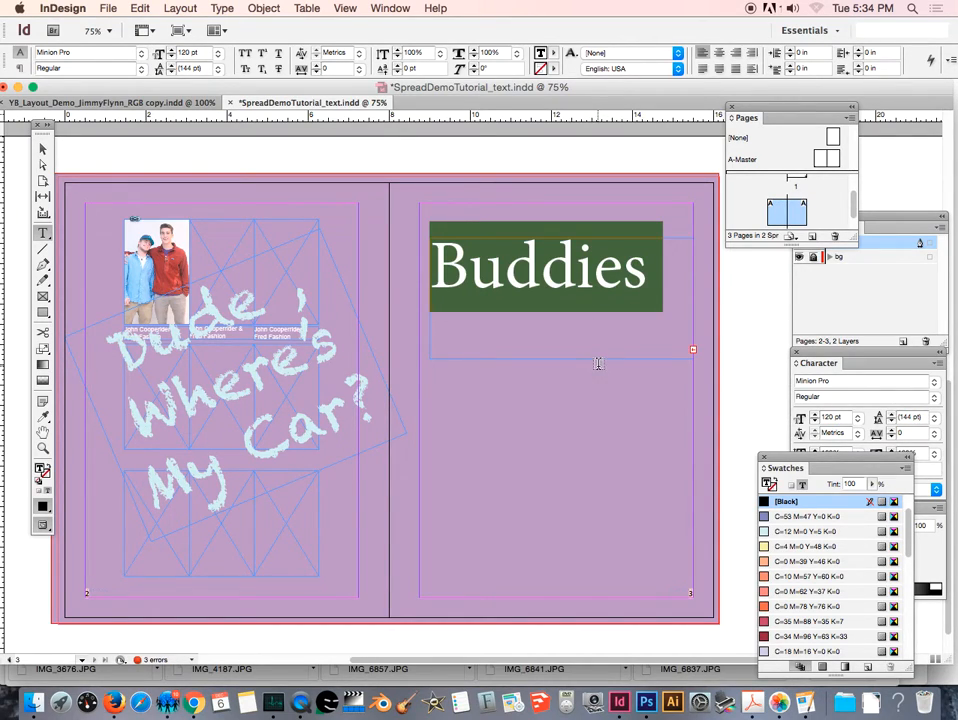
- Extend the "Buddies Page" text frame downward to about 4.9 in high
key(Escape)
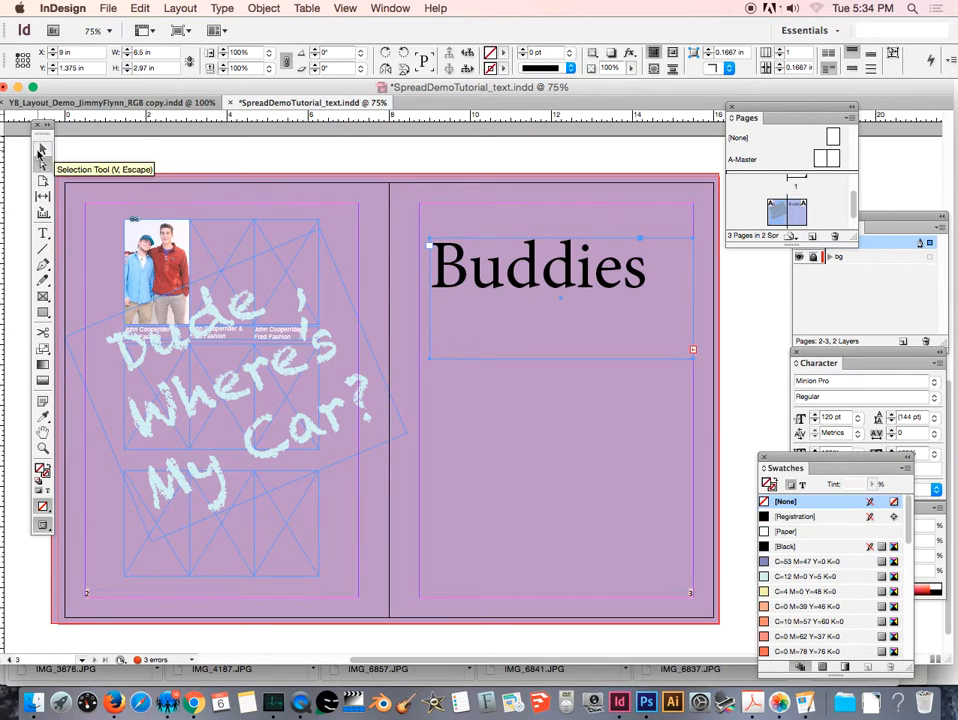
double_click(42, 148)
click(548, 374)
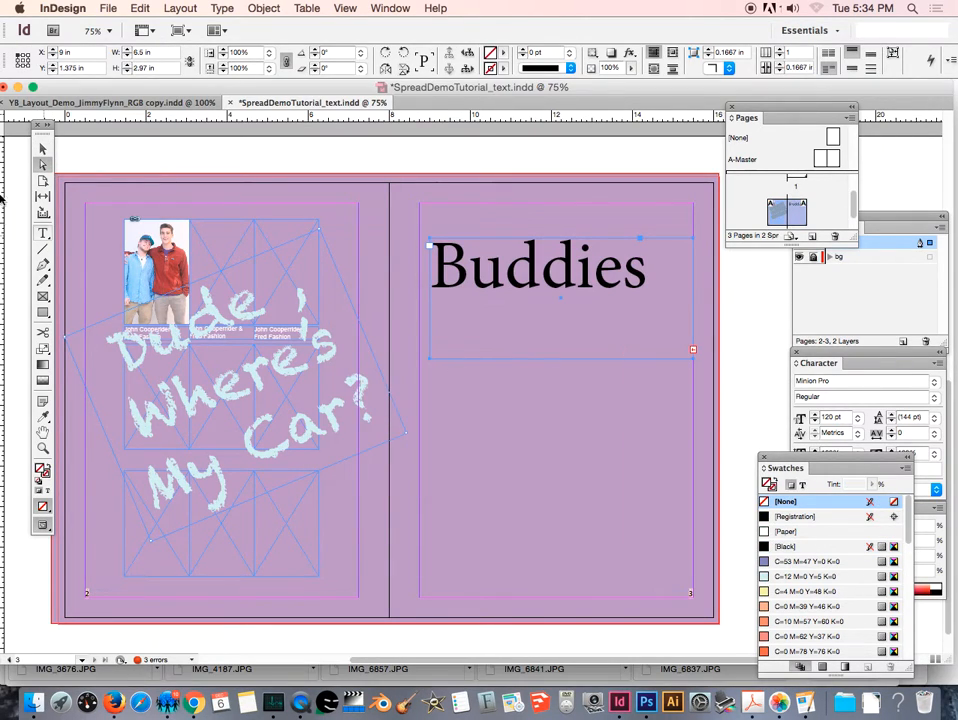
click(42, 148)
drag(561, 357, 554, 435)
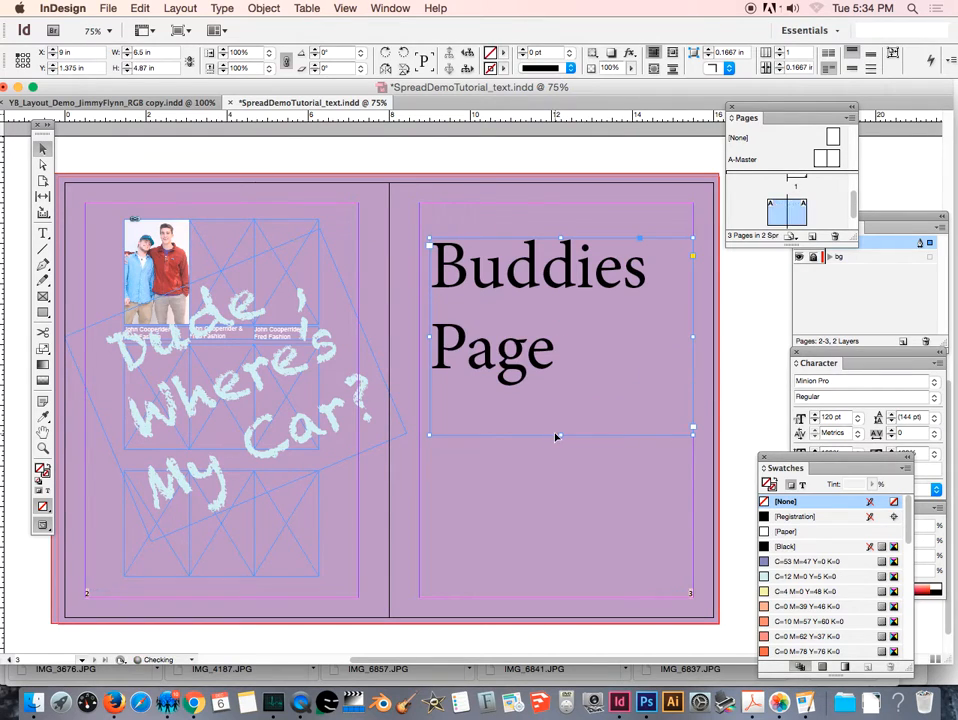
- Set the font of all the "Buddies Page" text to Apple Casual, then change it to Handwriting - Dakota
double_click(549, 368)
drag(552, 368, 210, 203)
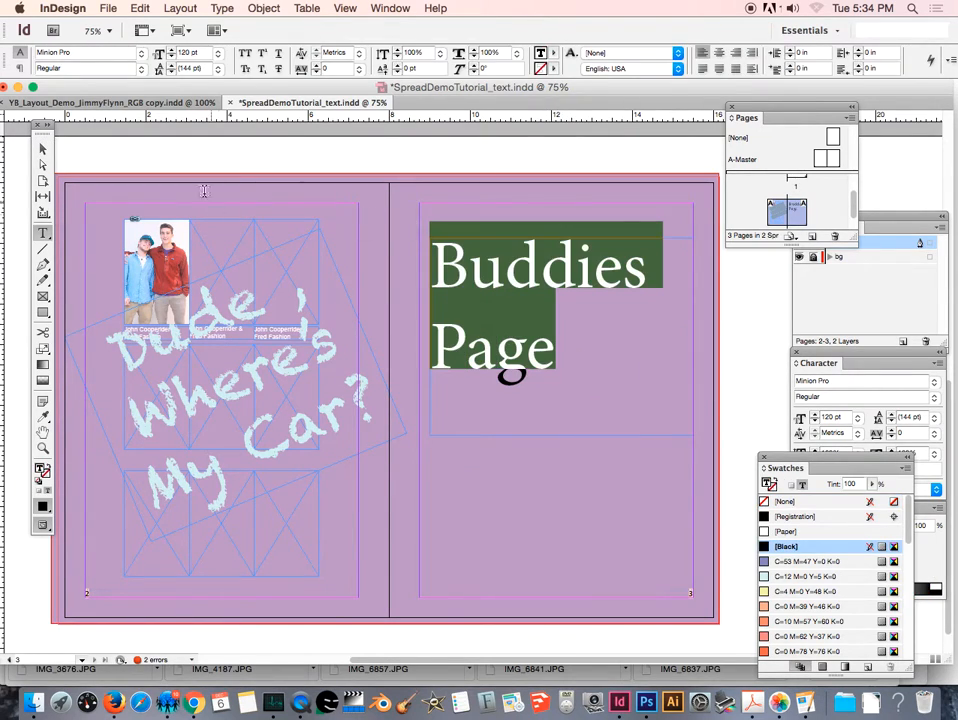
click(141, 57)
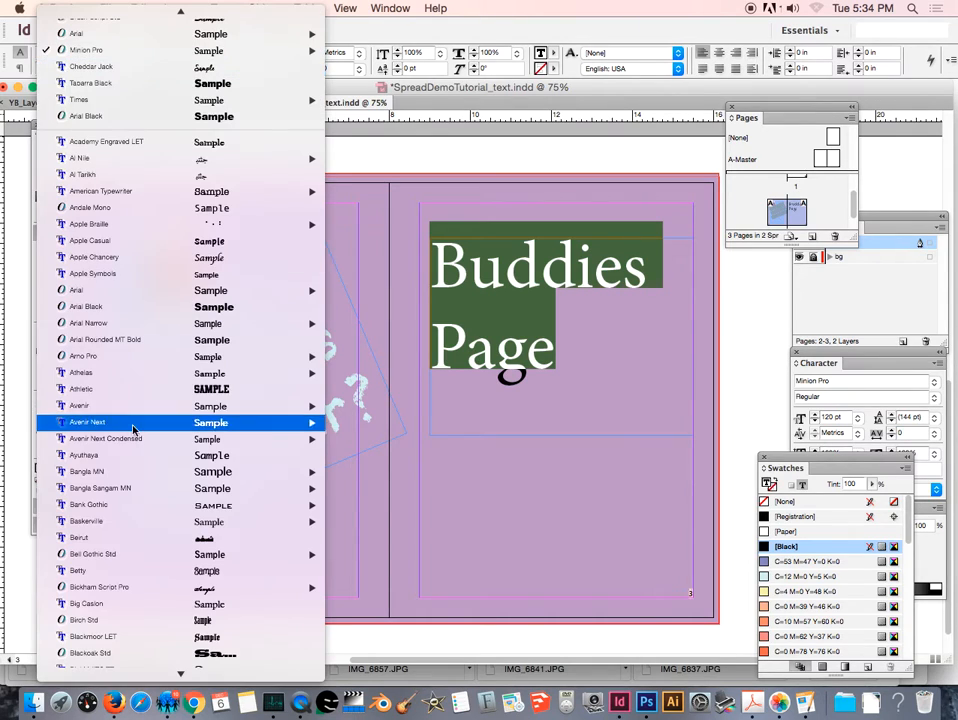
scroll(166, 442, down, 3)
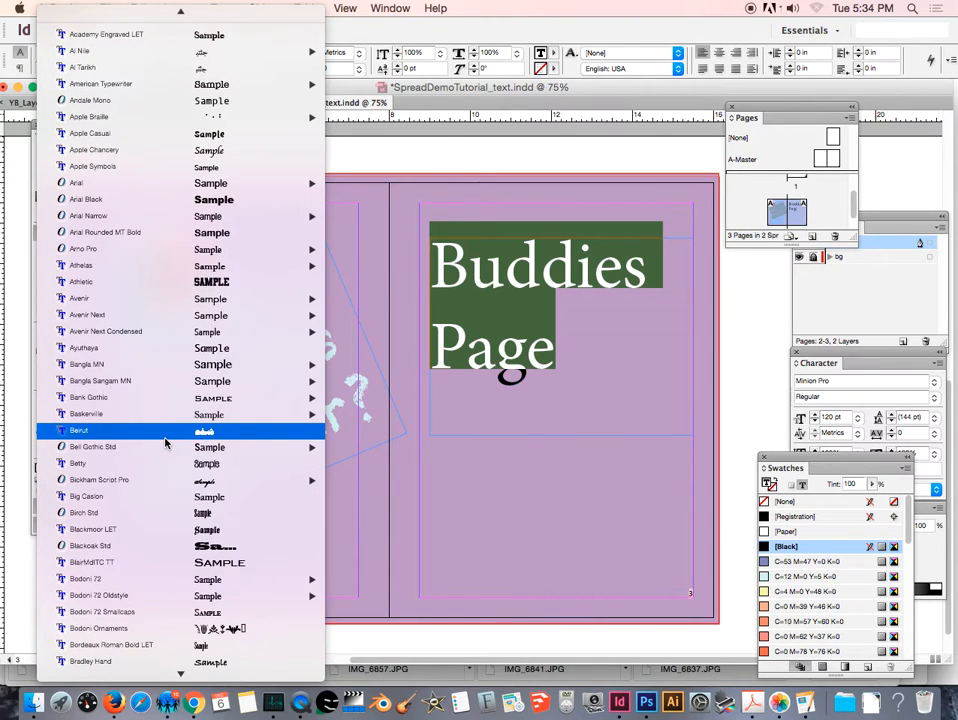
click(190, 133)
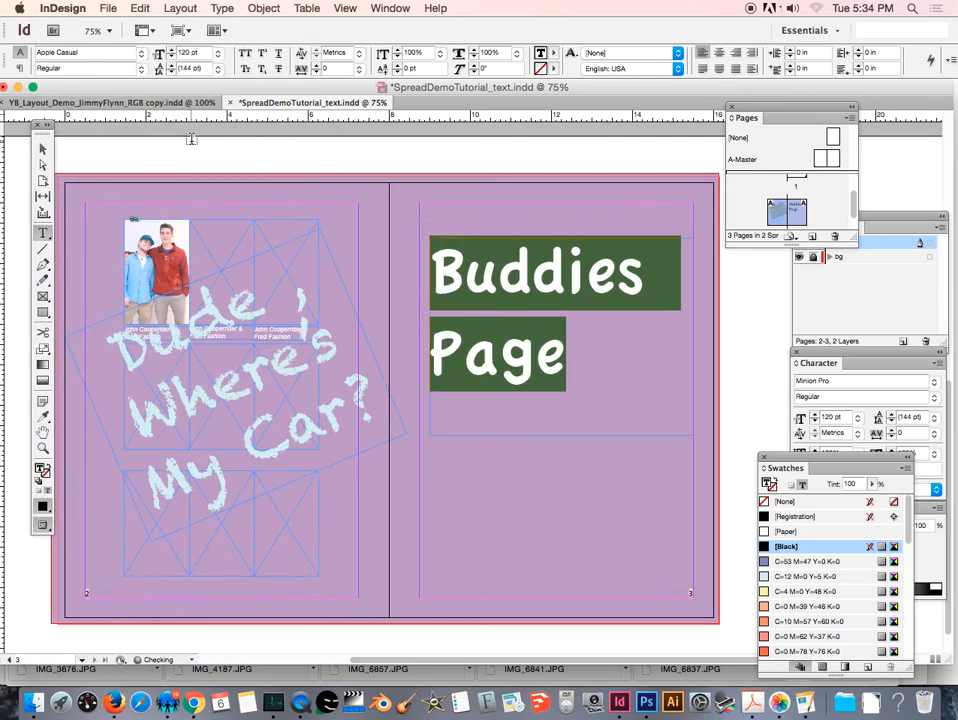
click(141, 57)
scroll(230, 437, down, 3)
scroll(230, 437, down, 15)
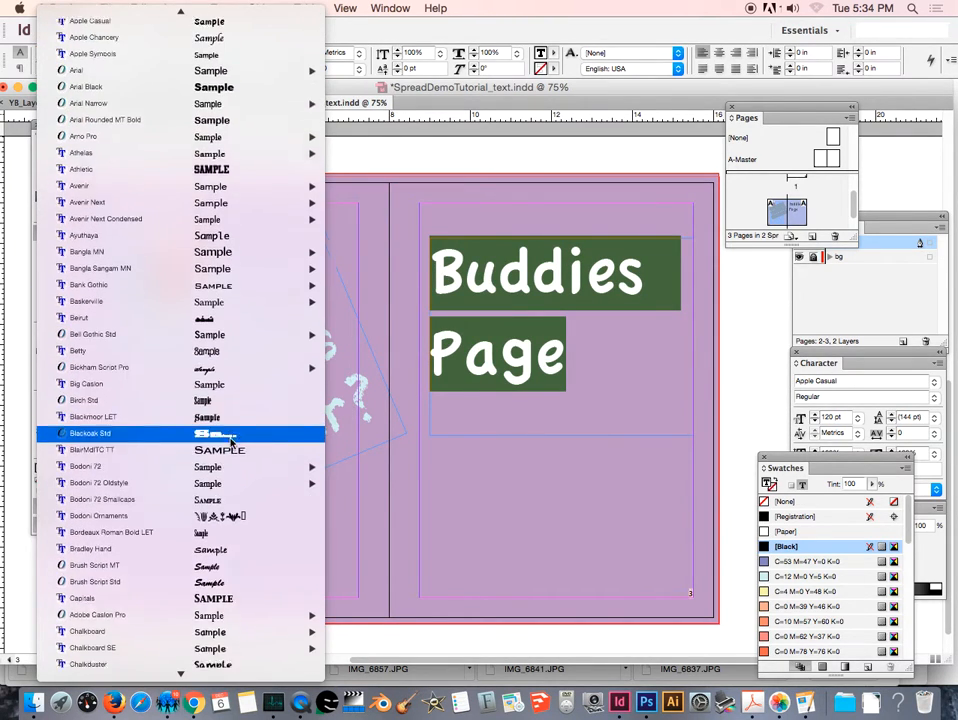
scroll(226, 441, down, 10)
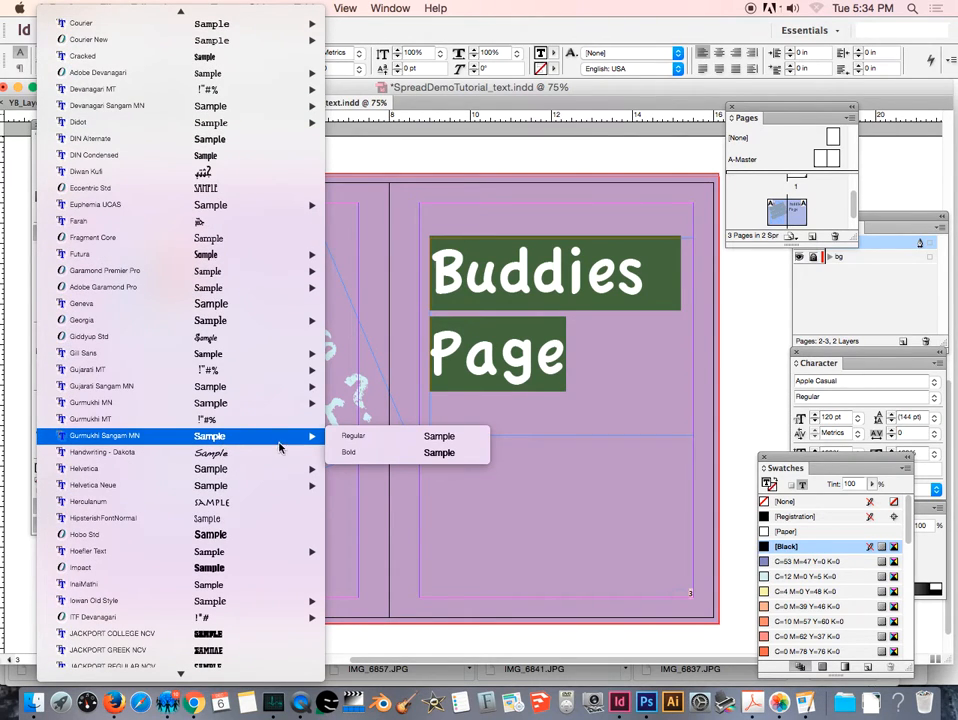
click(211, 455)
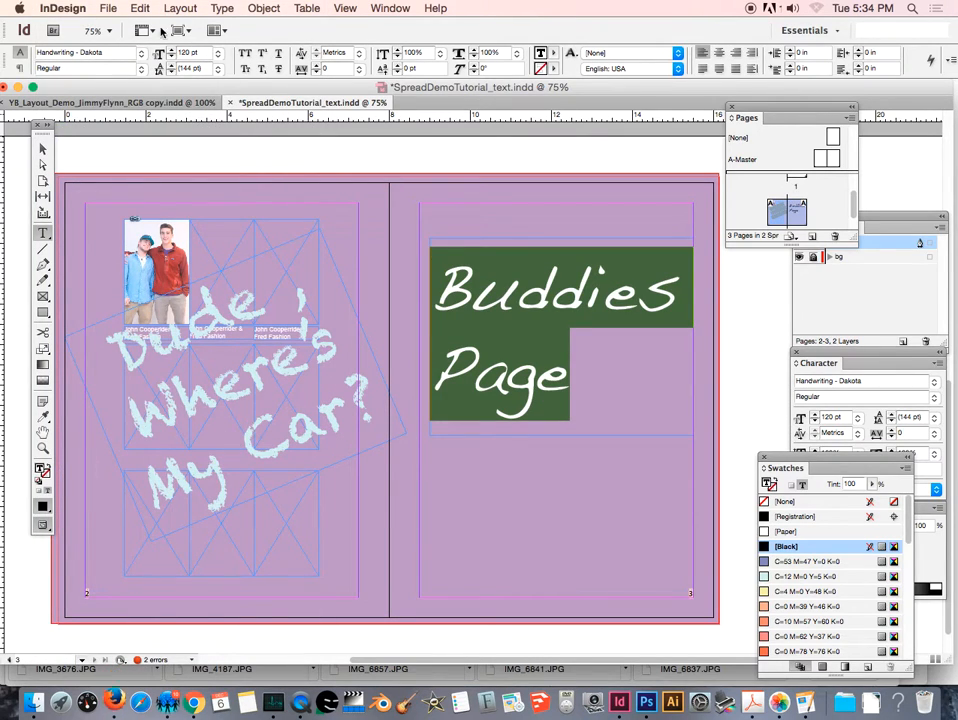
- Set the font of the "Buddies Page" text to Phosphate in the Solid style
click(142, 69)
click(145, 73)
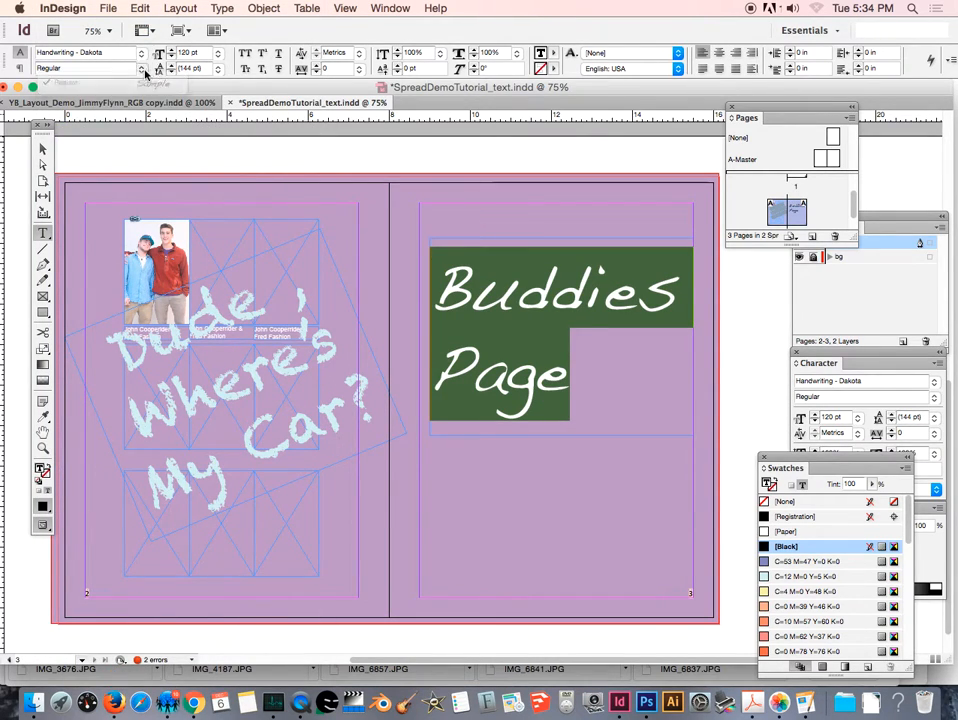
click(141, 52)
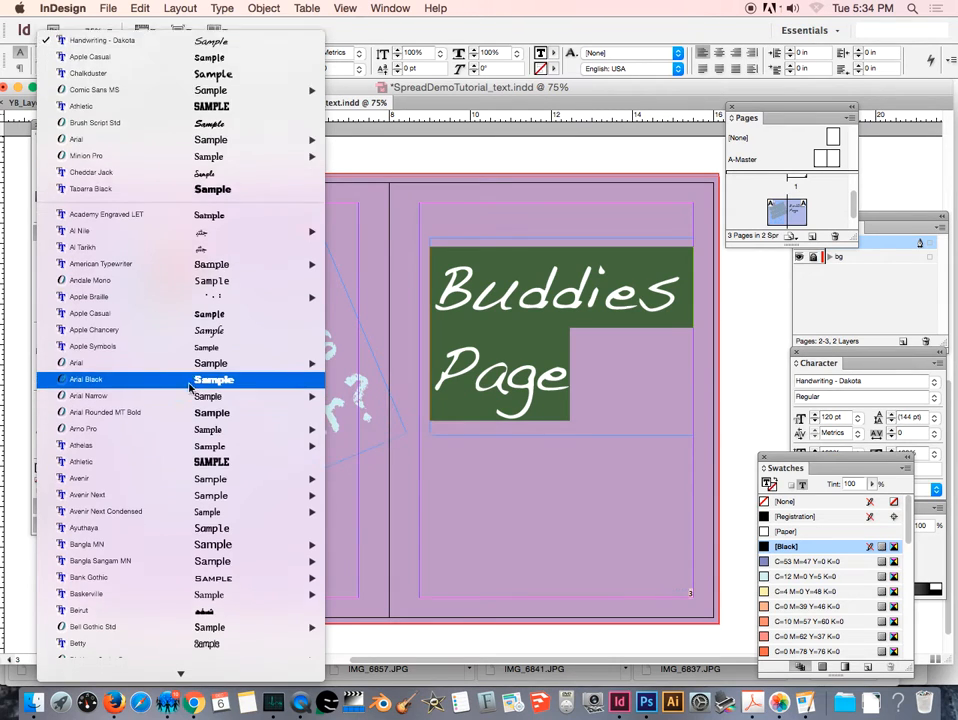
scroll(190, 388, down, 15)
scroll(184, 387, down, 15)
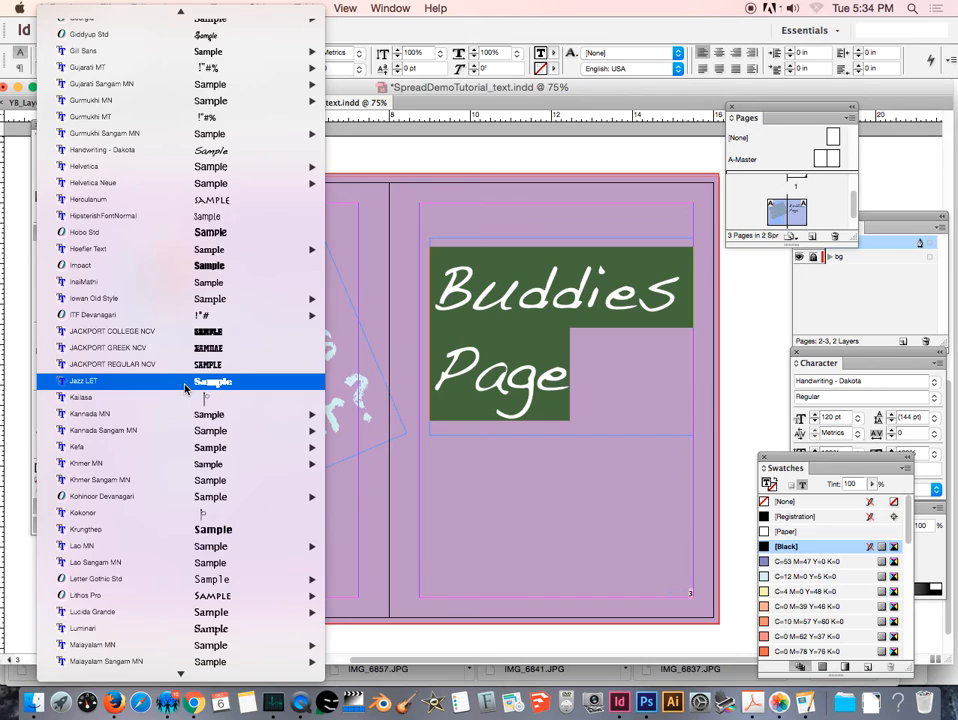
scroll(184, 388, down, 10)
scroll(184, 388, down, 2)
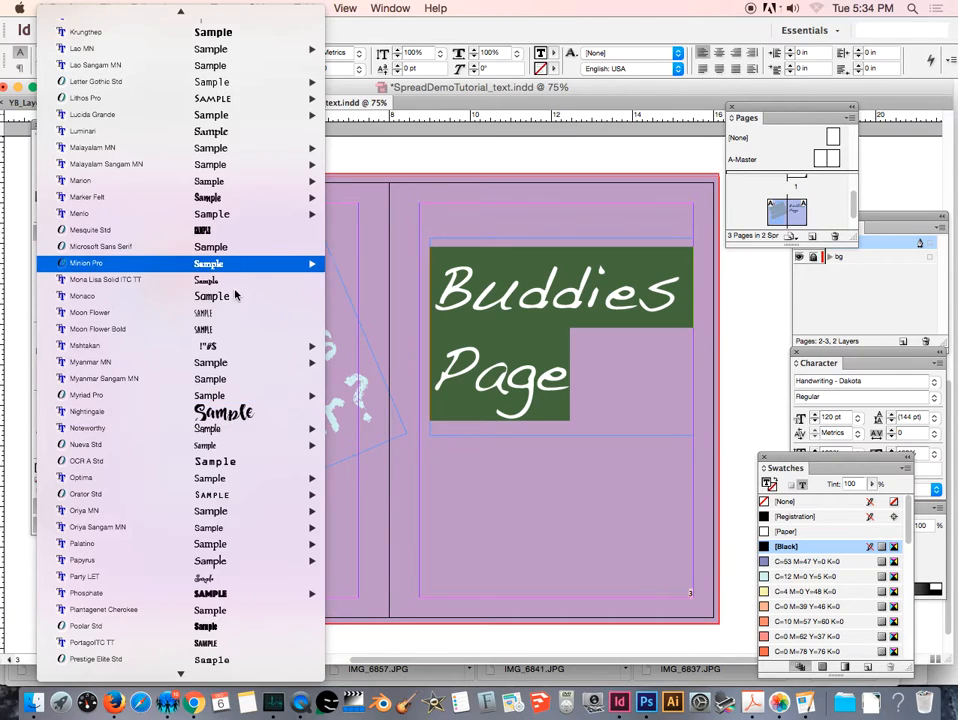
scroll(241, 525, down, 1)
scroll(241, 525, down, 5)
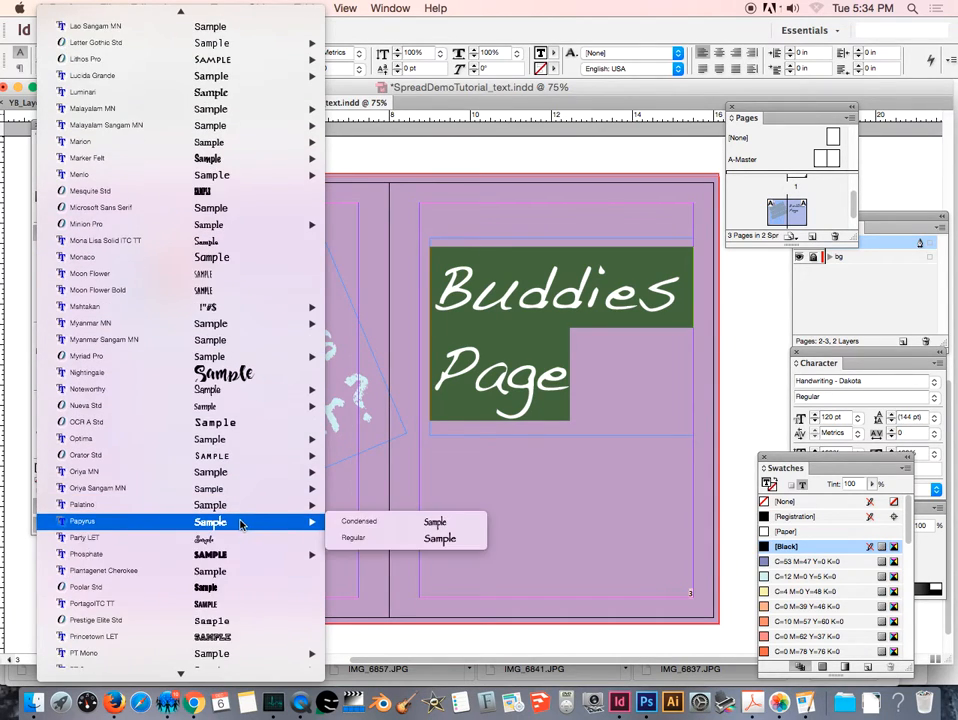
mouse_move(225, 498)
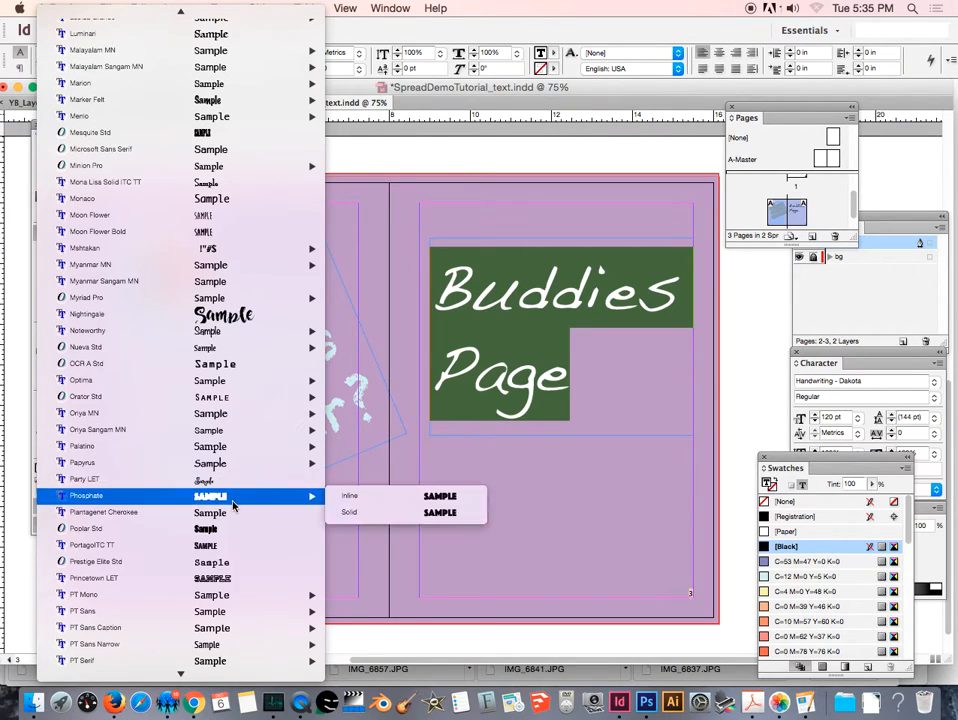
click(381, 516)
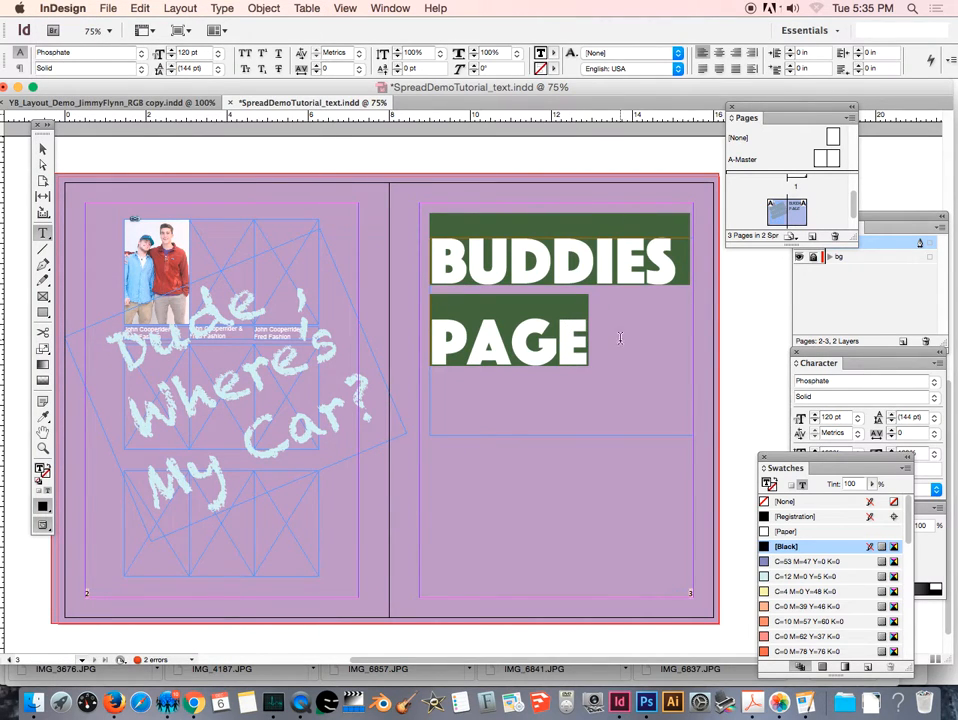
click(44, 149)
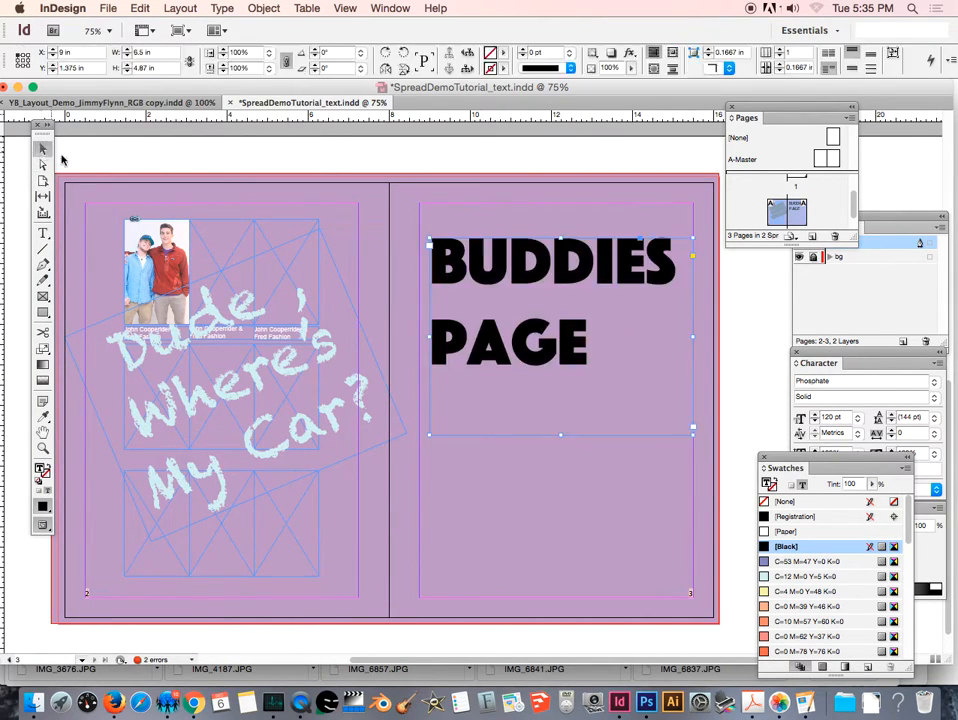
- Select all the "Buddies Page" text and fill it with a medium blue, C=89 M=49 Y=16 K=1
double_click(585, 348)
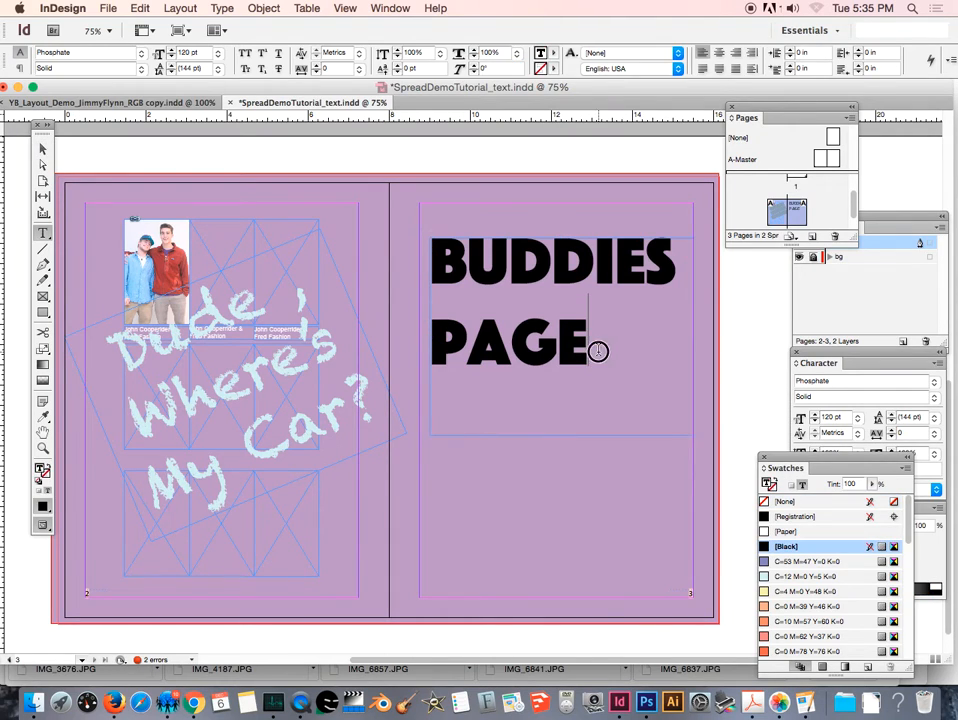
drag(582, 348, 391, 237)
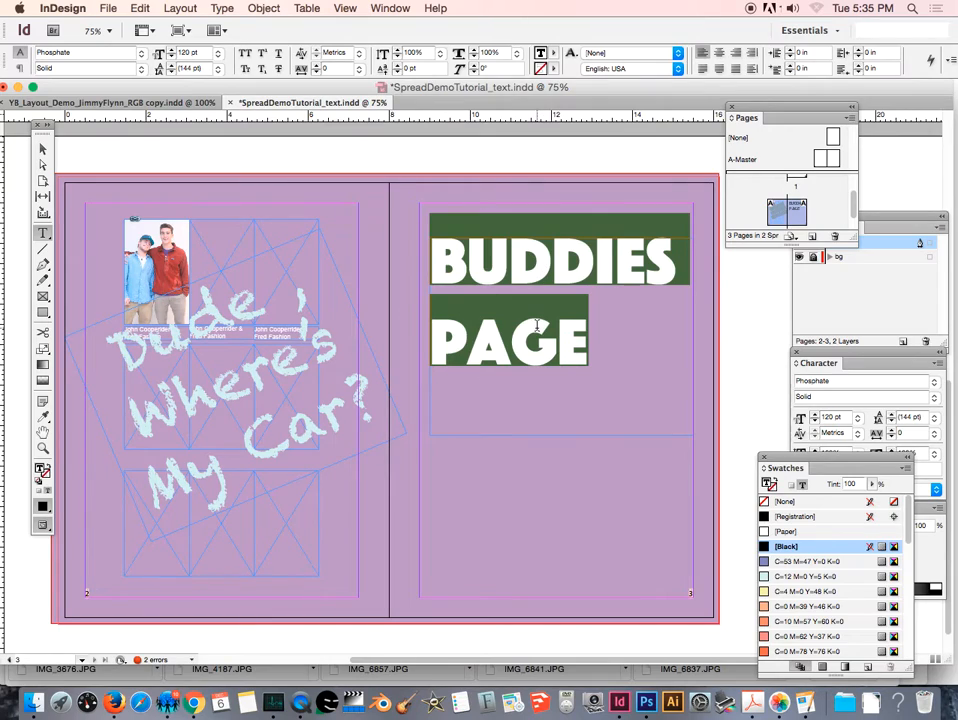
double_click(543, 57)
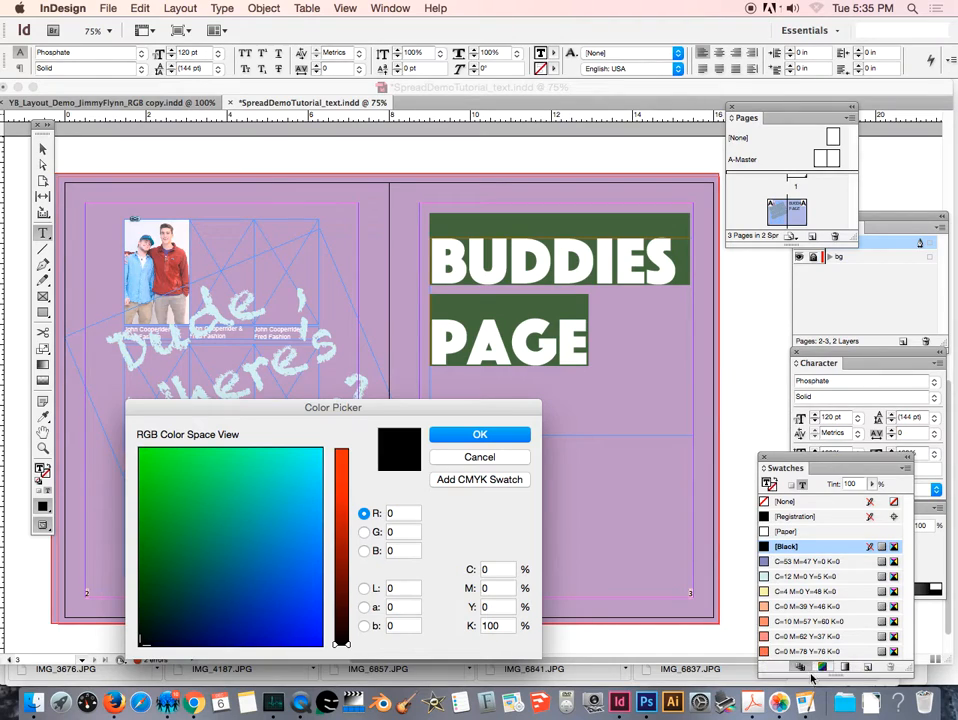
drag(318, 628, 265, 494)
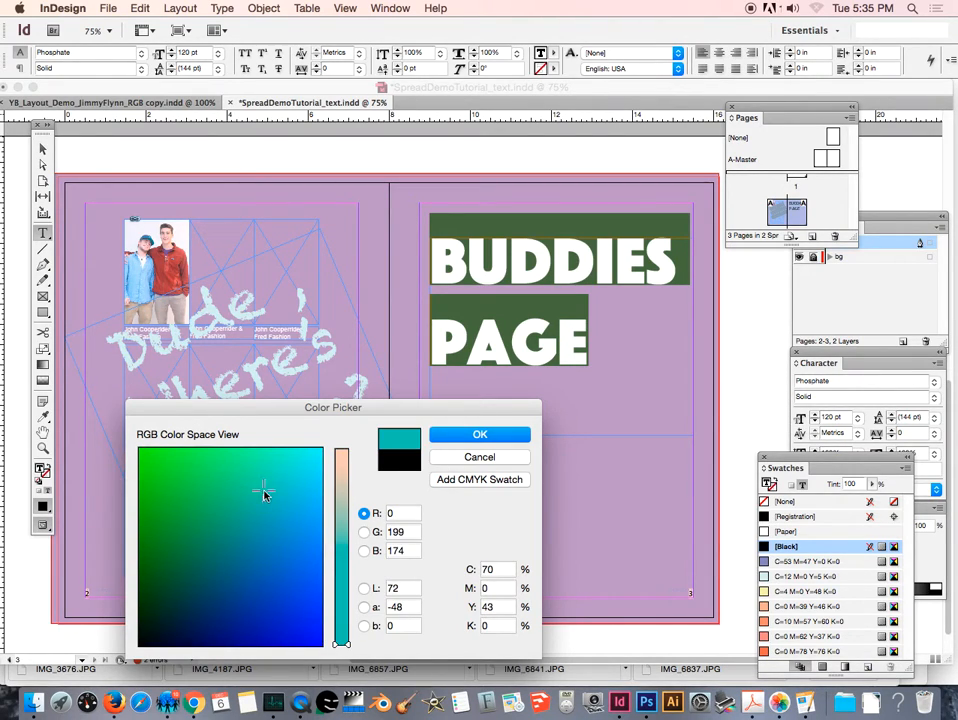
click(258, 563)
click(466, 437)
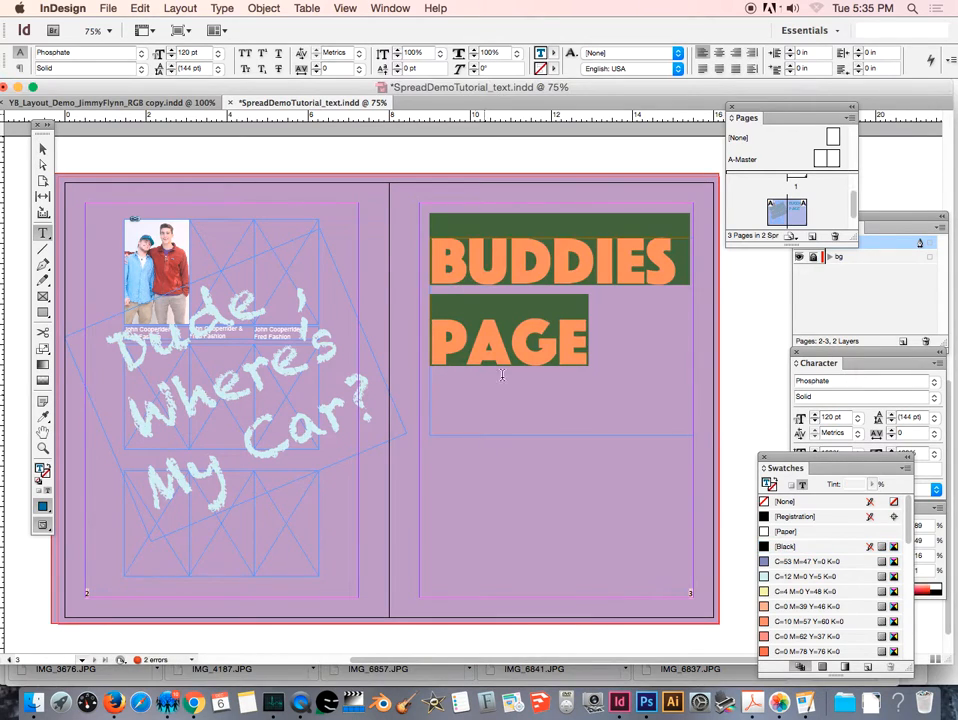
- Give the "Buddies Page" text a pink stroke color of C=25 M=79 Y=0 K=0
click(539, 70)
click(554, 70)
double_click(541, 67)
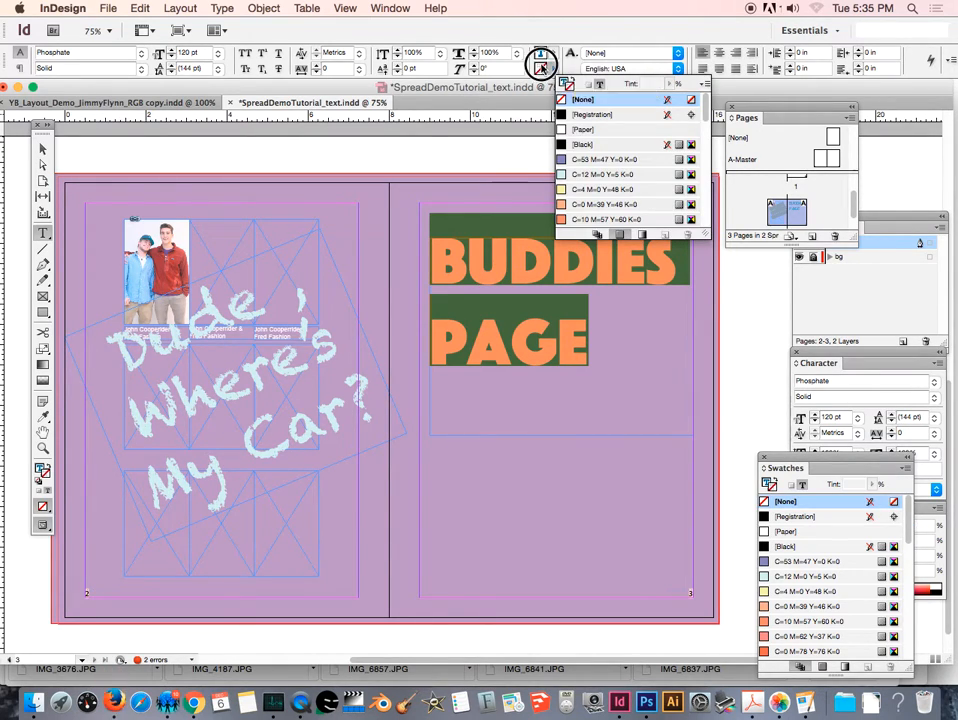
mouse_move(254, 554)
mouse_down()
mouse_move(248, 498)
mouse_move(195, 498)
mouse_move(173, 526)
mouse_move(259, 481)
mouse_move(210, 488)
mouse_move(203, 522)
mouse_move(237, 479)
mouse_move(264, 472)
mouse_move(169, 455)
mouse_move(182, 455)
mouse_move(180, 618)
mouse_move(261, 607)
mouse_move(297, 484)
mouse_up()
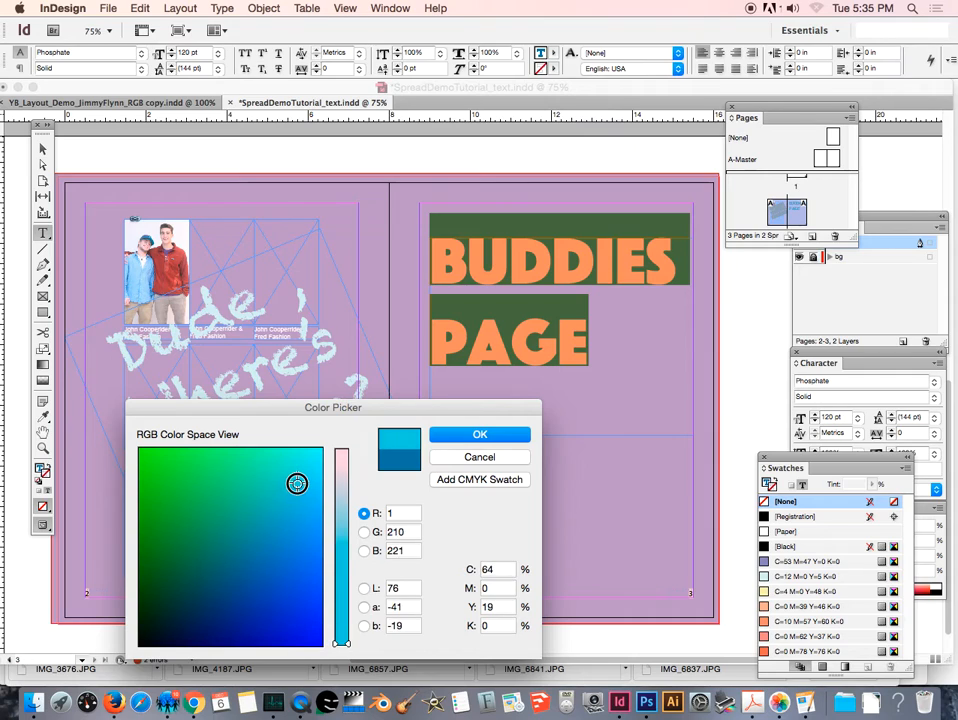
mouse_move(348, 645)
mouse_down()
mouse_move(344, 490)
mouse_move(262, 505)
mouse_move(263, 590)
mouse_move(266, 581)
mouse_up()
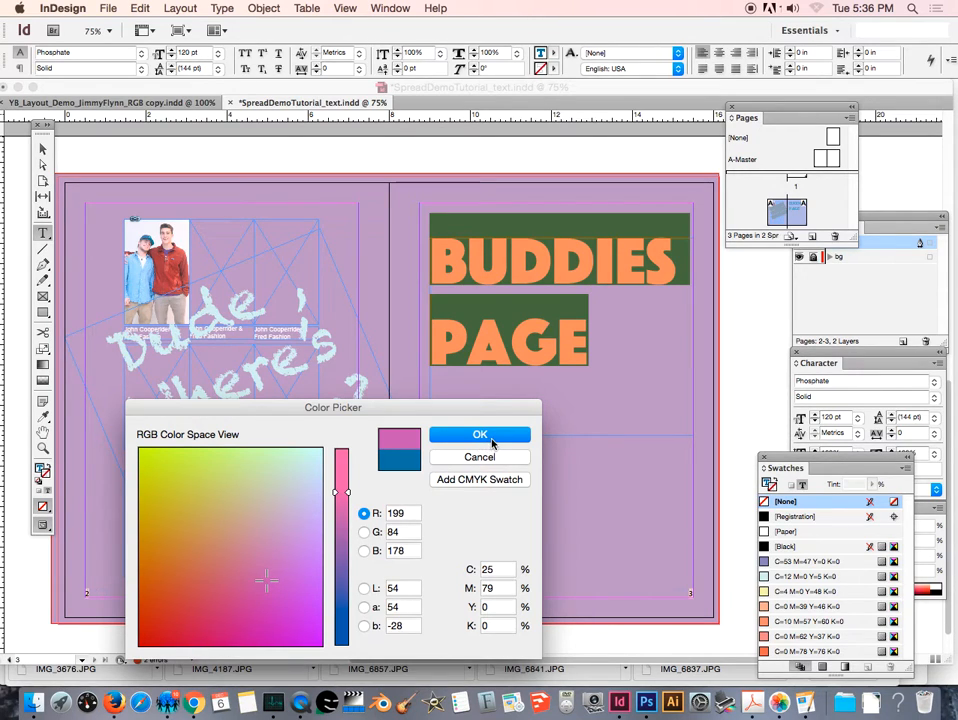
click(480, 435)
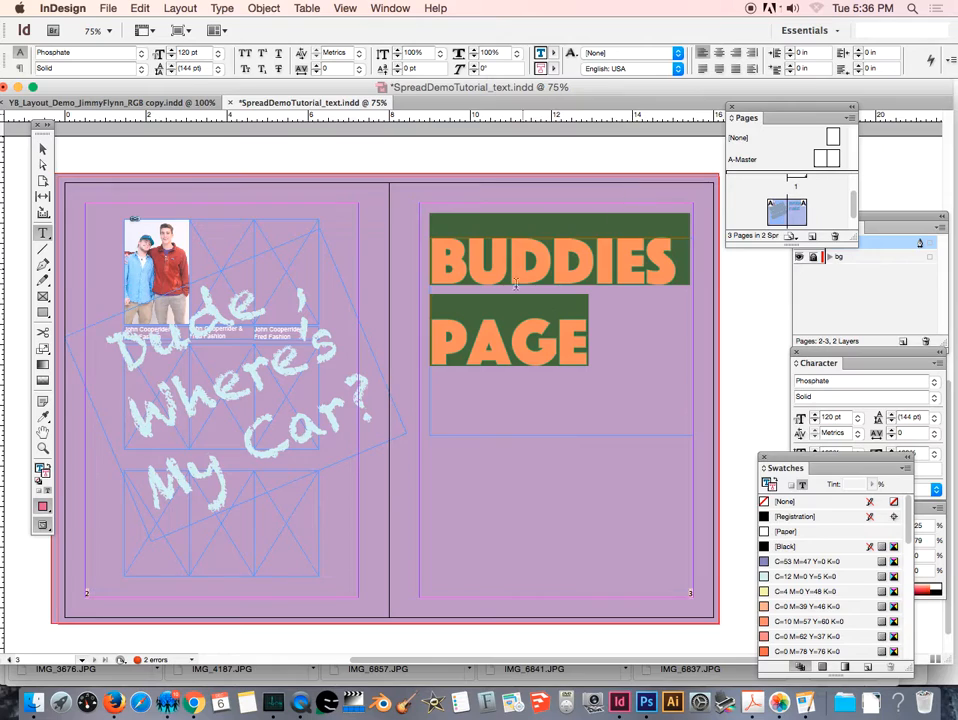
- Check the outlined heading on the page, reselect its text and review its stroke color in the Color Picker
click(43, 149)
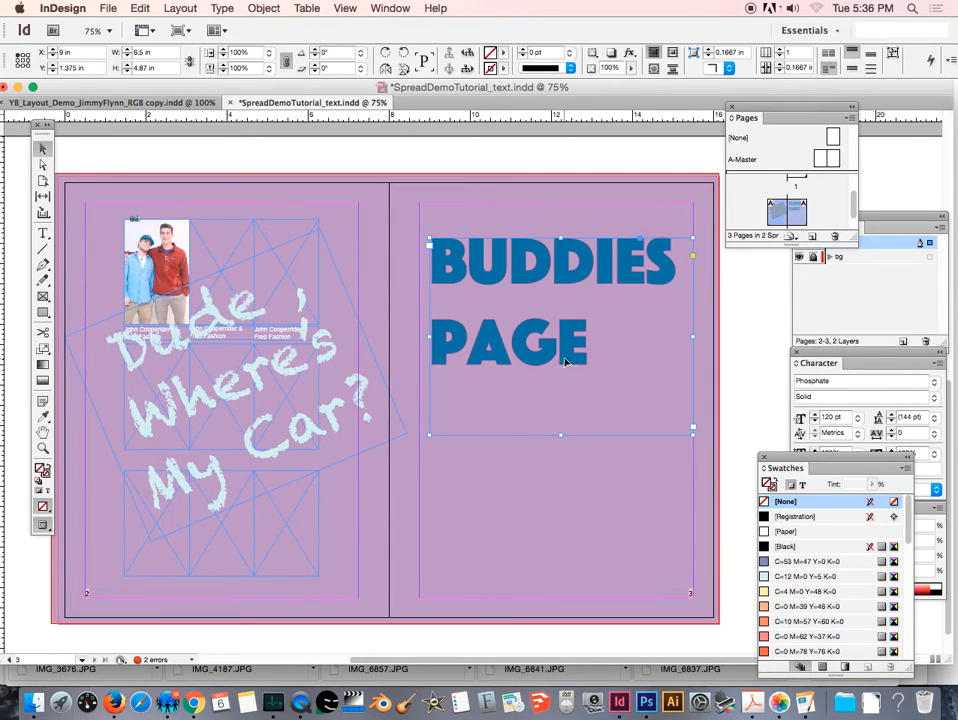
click(43, 233)
drag(594, 343, 464, 226)
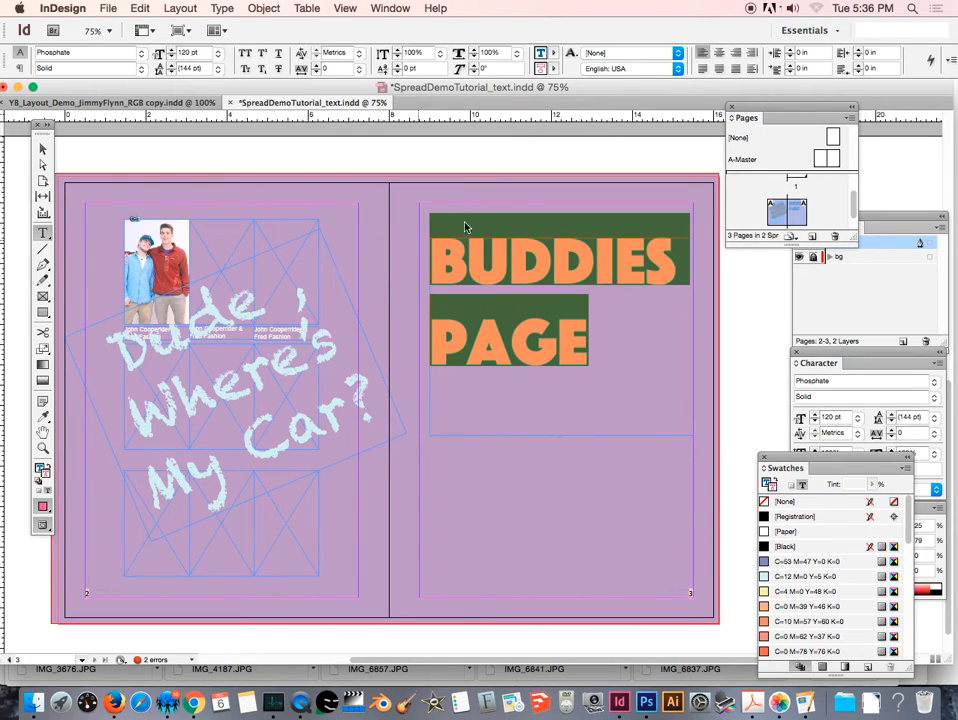
click(553, 69)
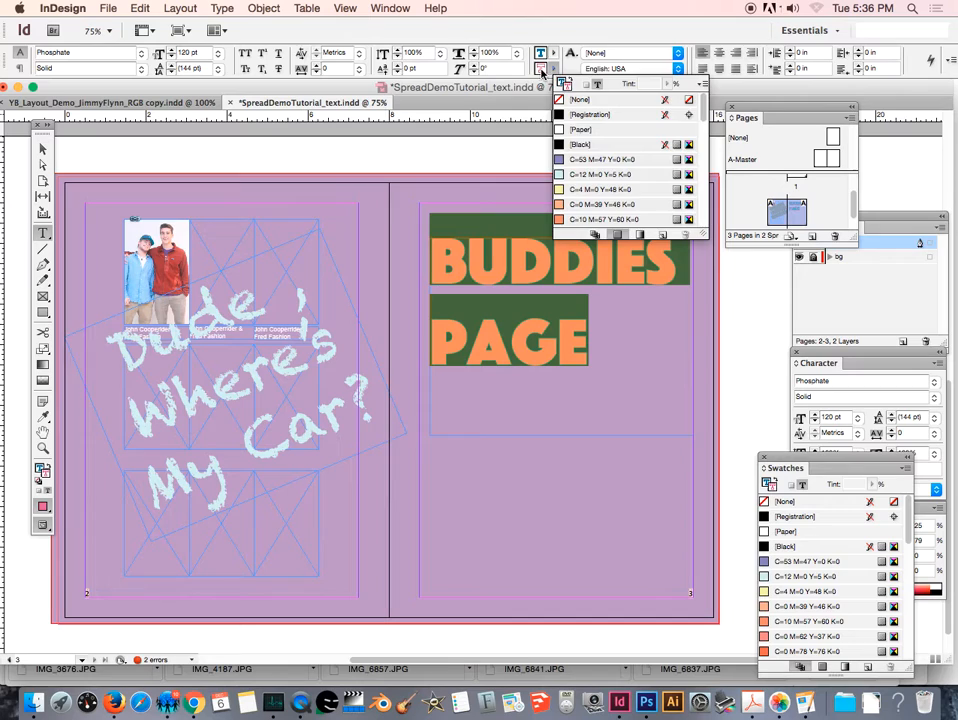
double_click(542, 71)
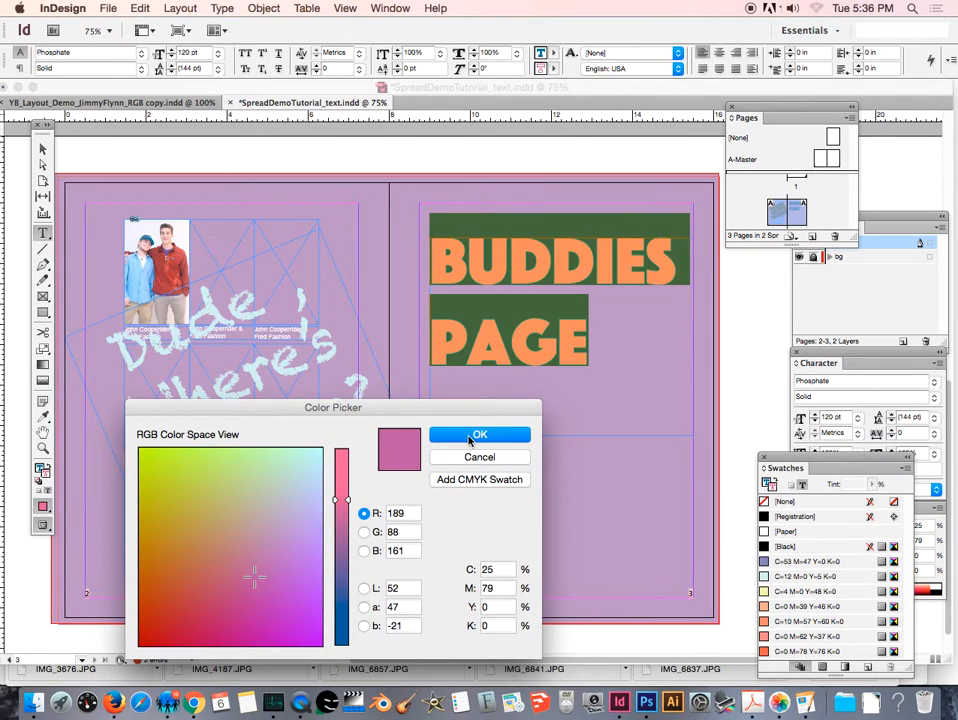
click(469, 436)
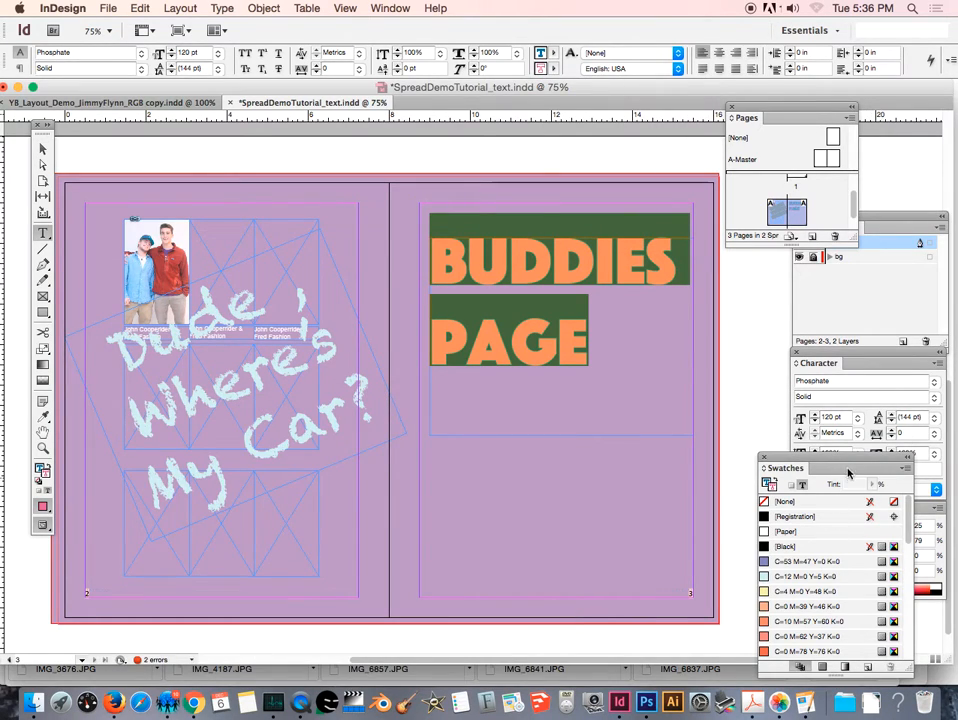
- Uncover the stroke settings behind the swatches and set the heading text's stroke weight to 13 pt
mouse_move(843, 461)
mouse_down()
mouse_move(744, 443)
mouse_move(693, 413)
mouse_move(698, 420)
mouse_up()
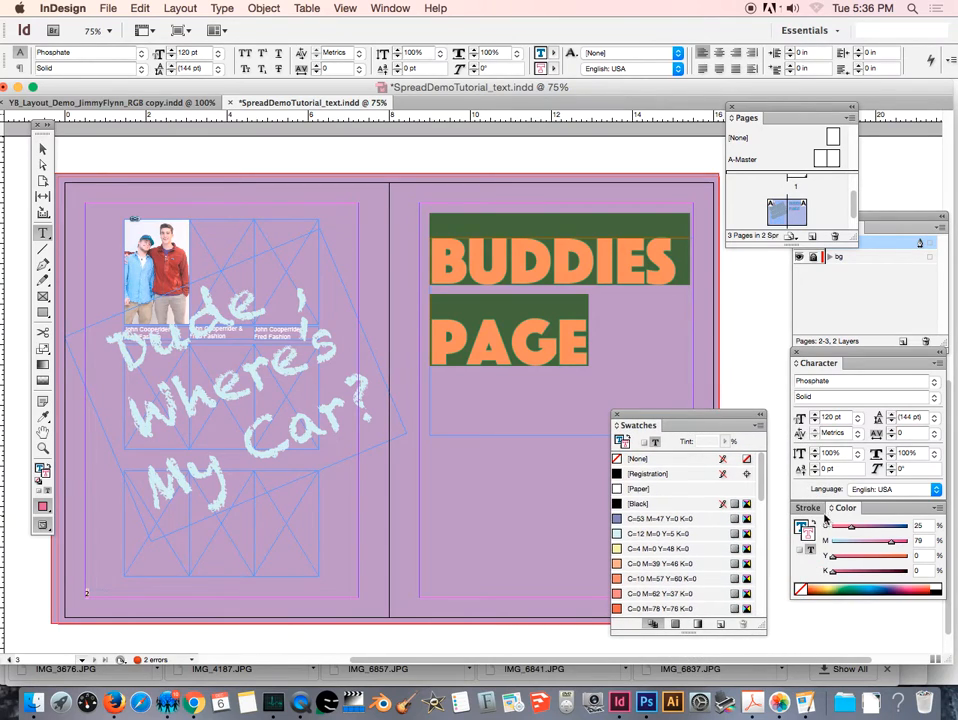
click(812, 508)
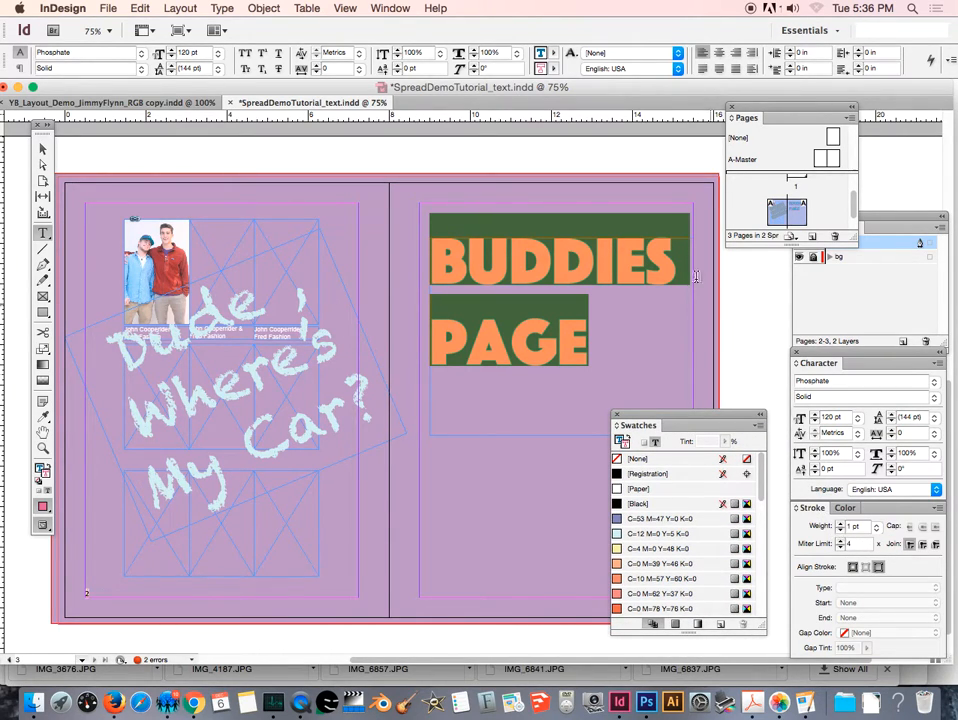
click(391, 8)
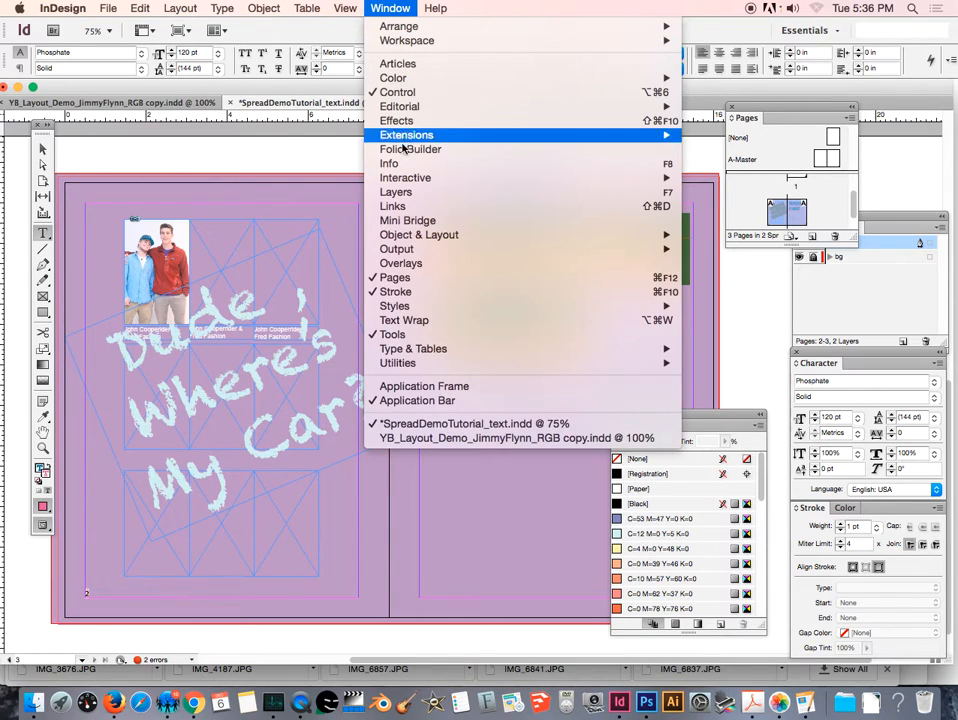
click(397, 292)
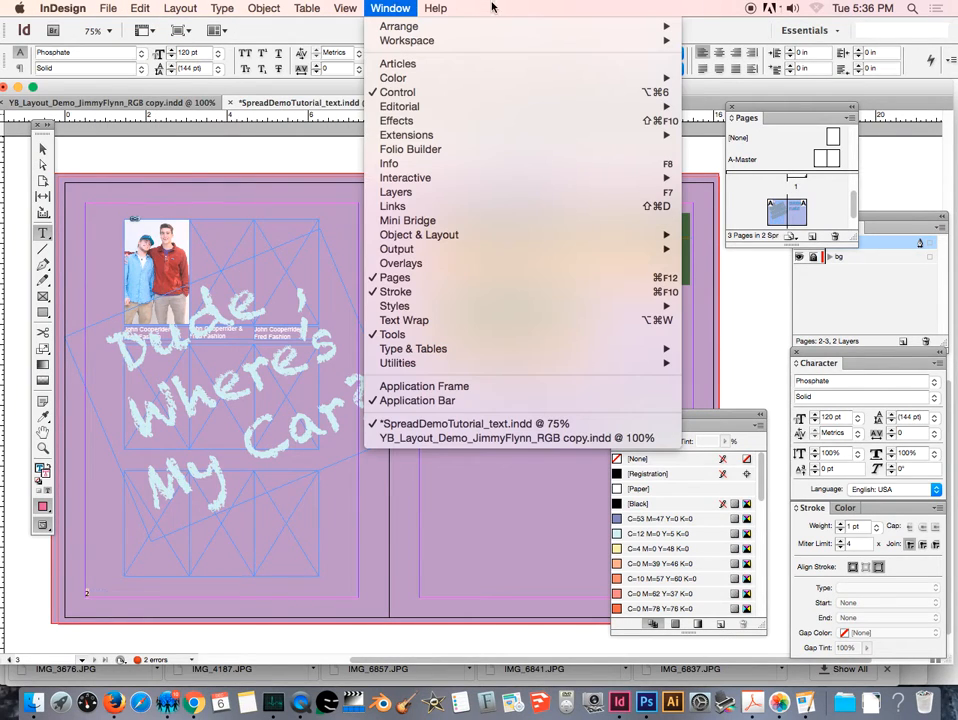
click(513, 12)
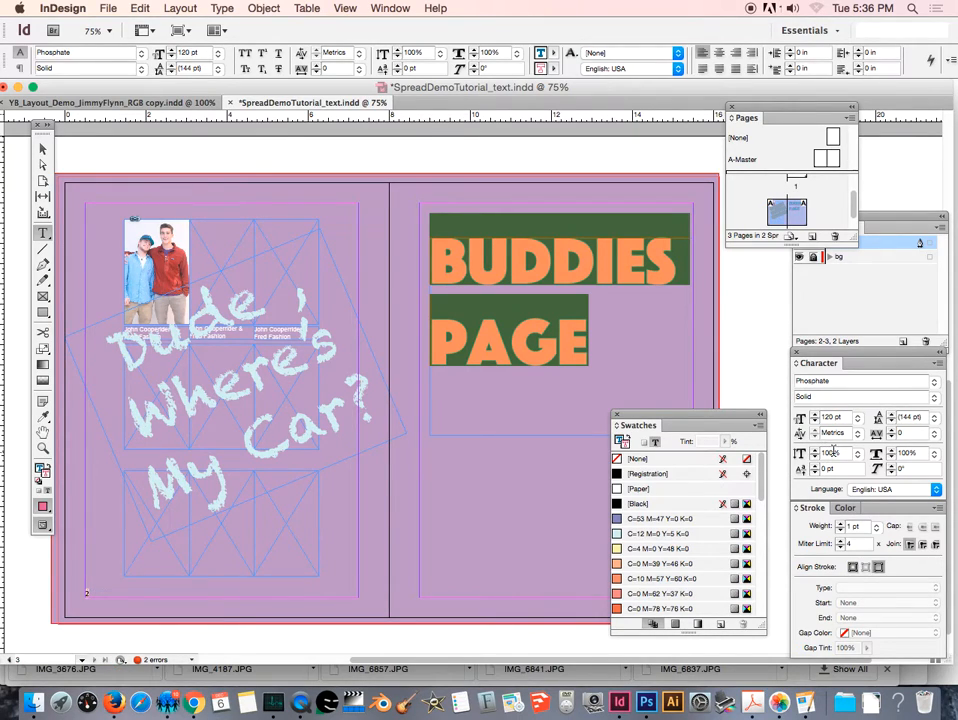
click(841, 524)
click(841, 524)
click(841, 524)
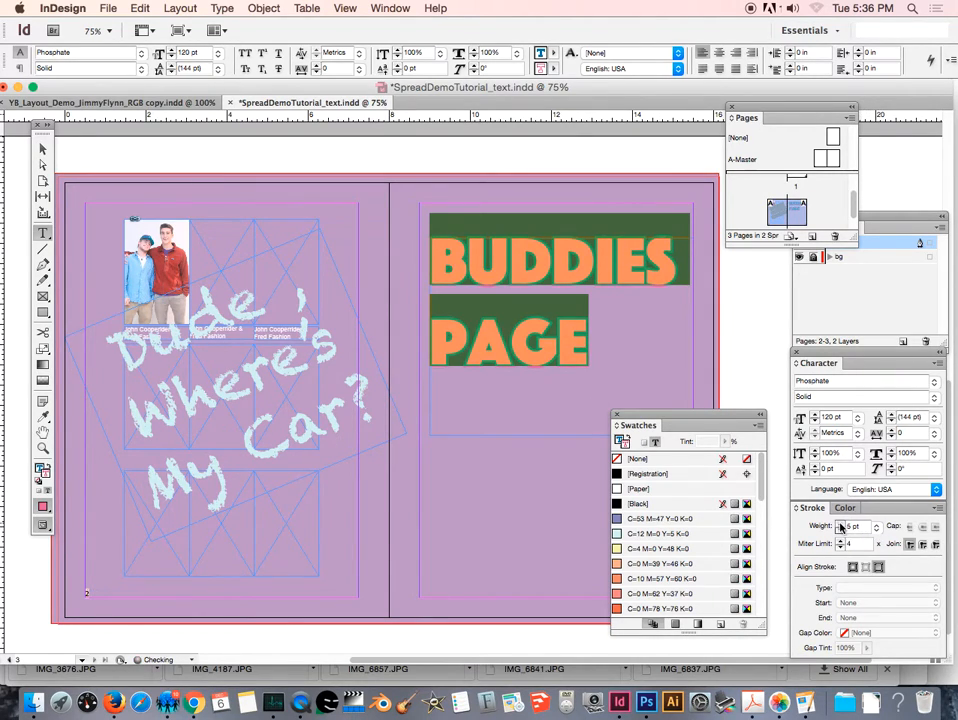
click(841, 525)
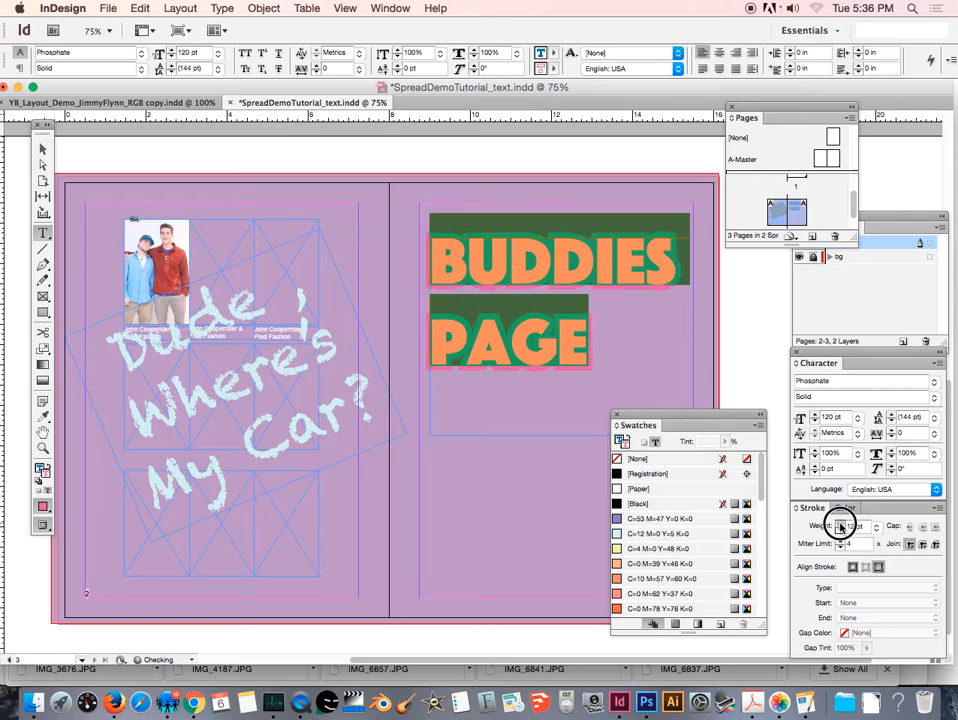
click(841, 524)
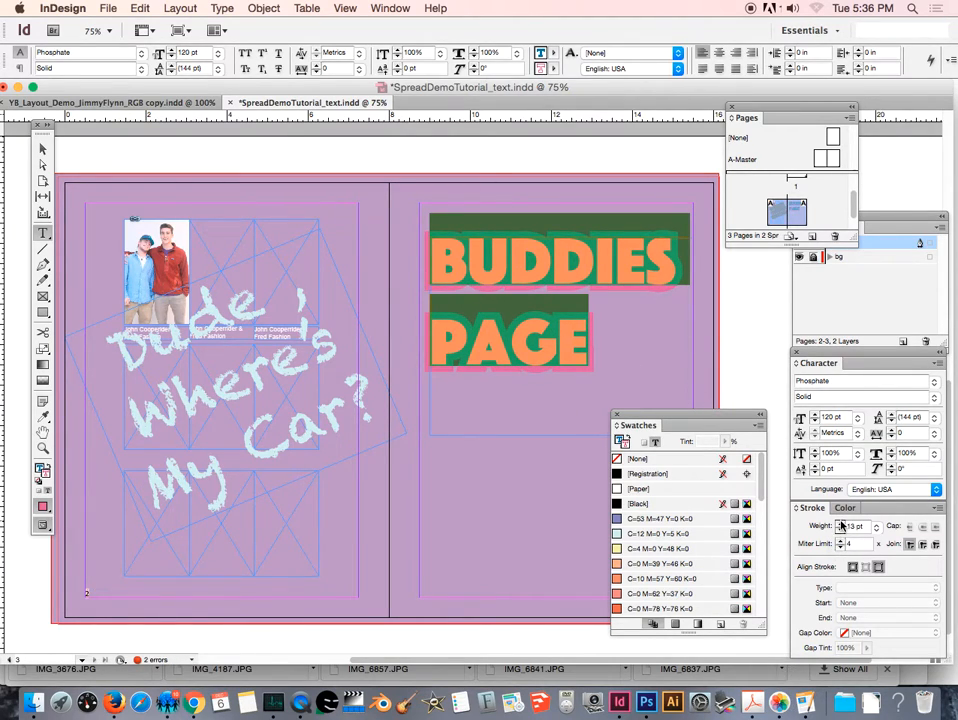
- Try the heading's stroke aligned to center, restore the outside alignment, and deselect the text frame to compare the look
click(878, 568)
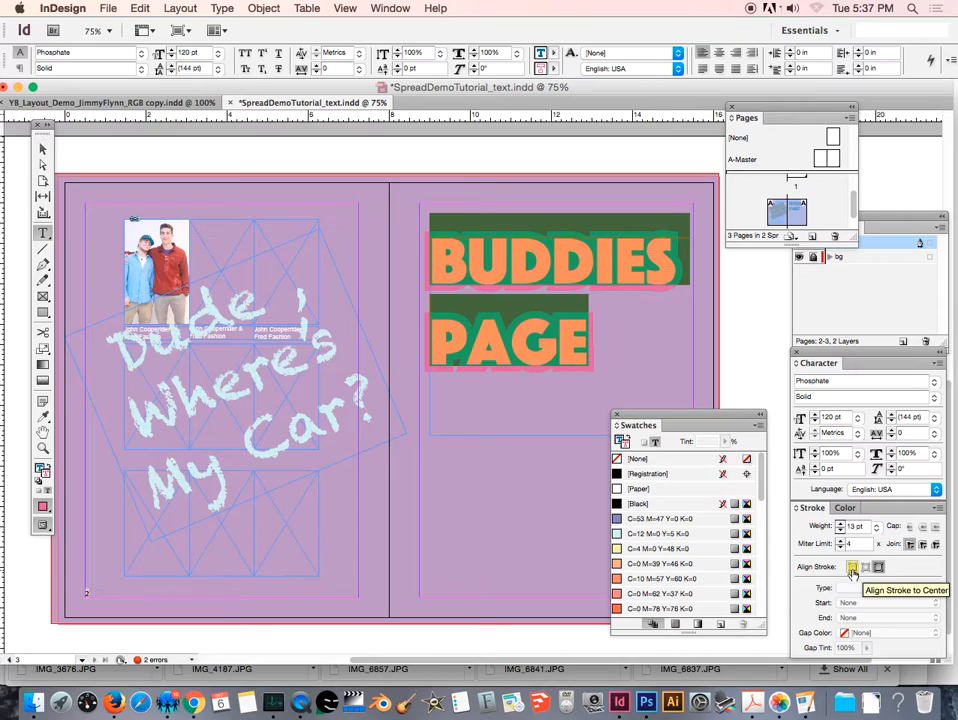
click(851, 568)
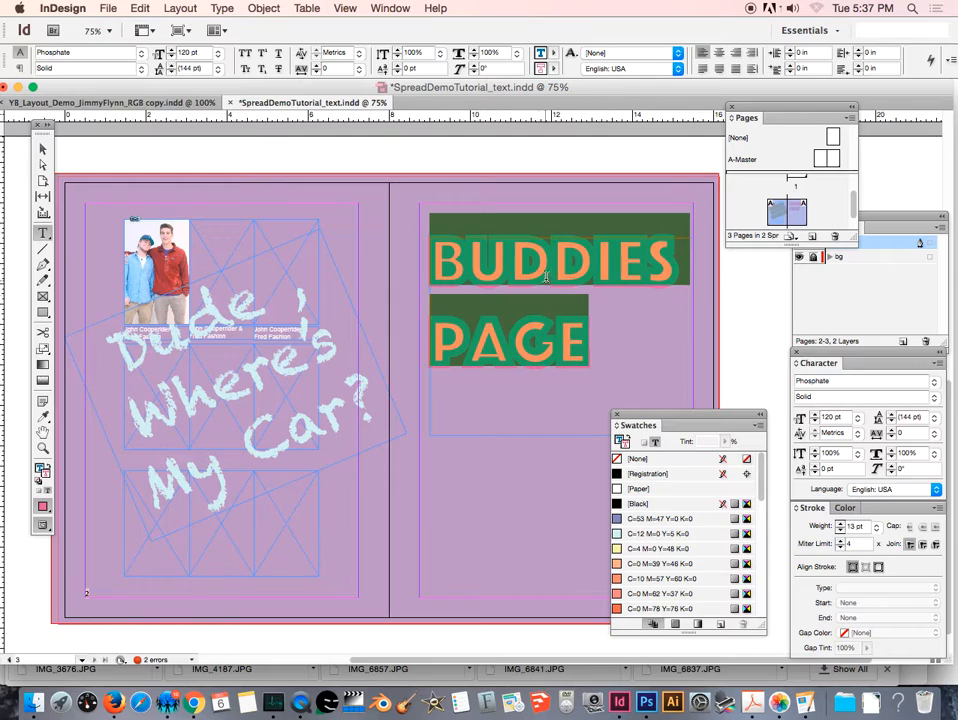
click(861, 568)
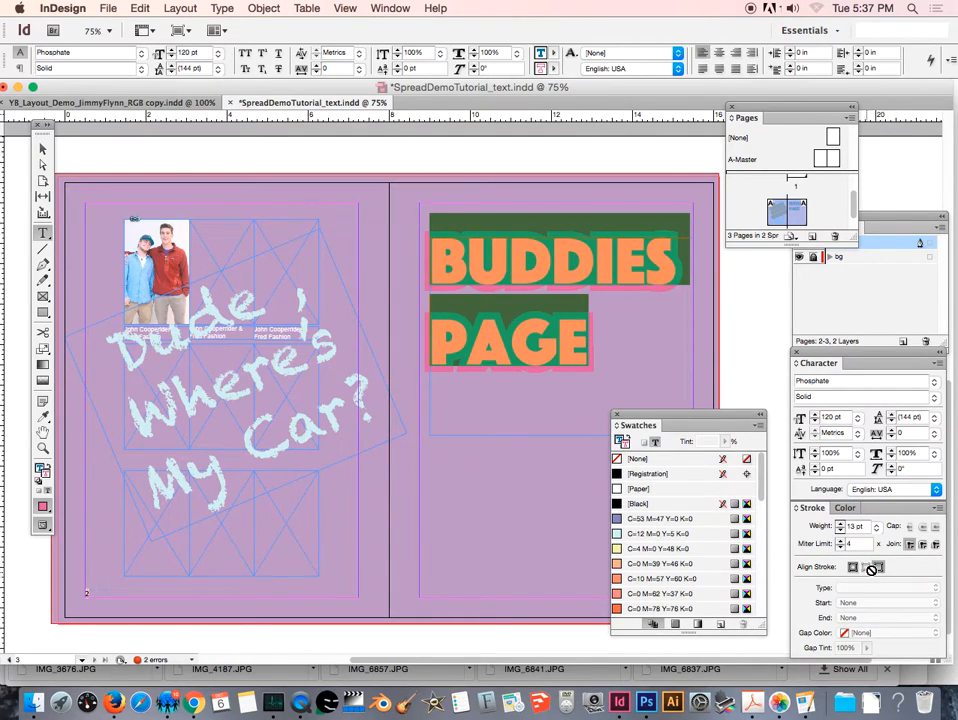
click(852, 568)
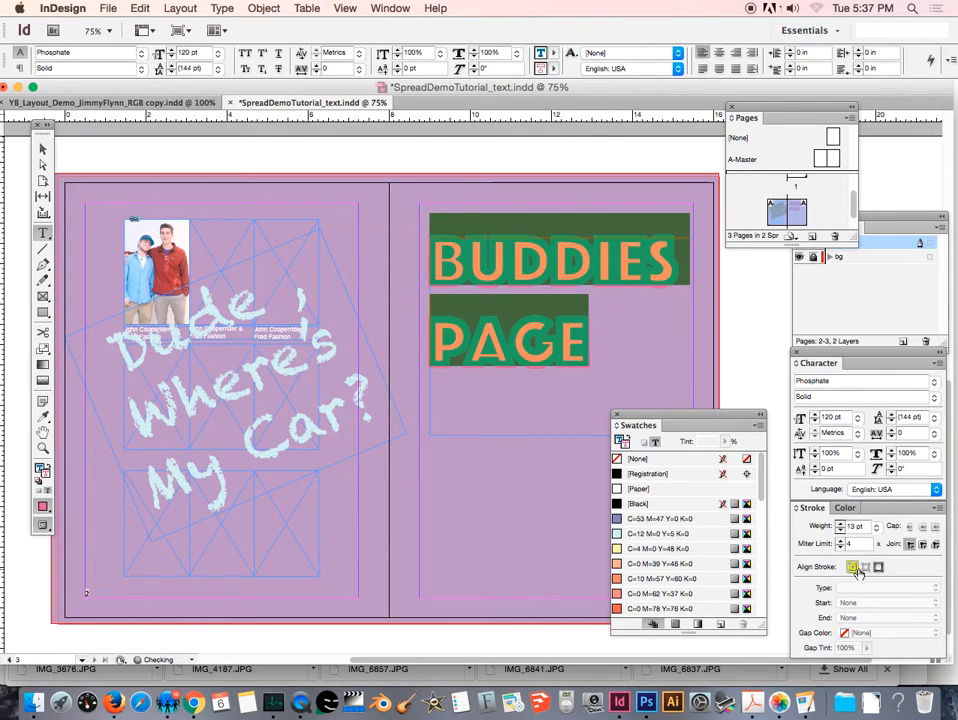
click(879, 567)
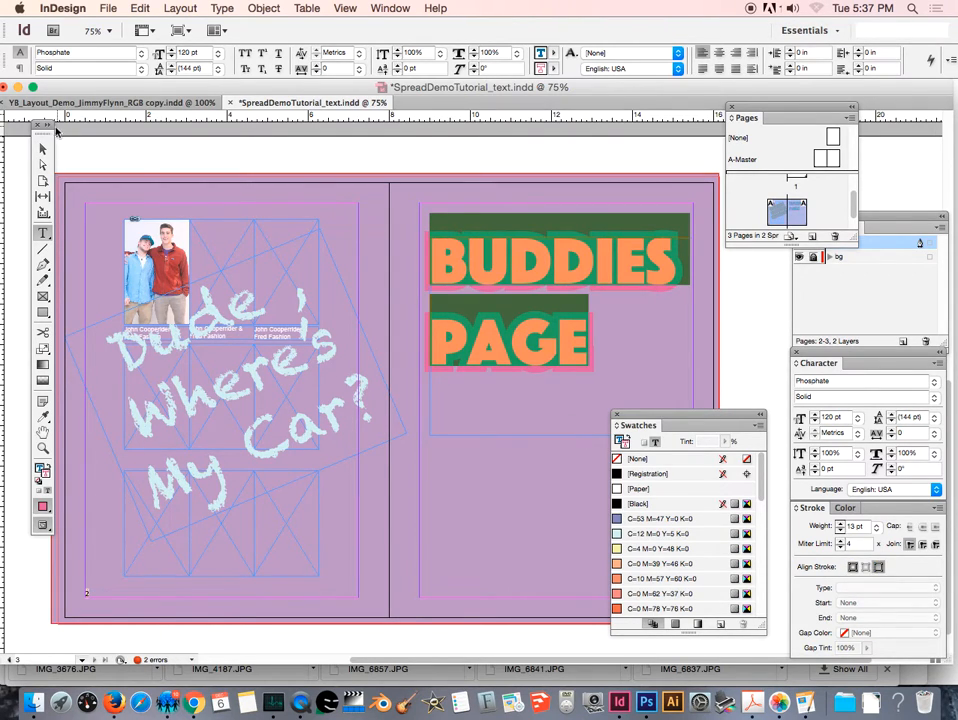
click(43, 148)
click(537, 336)
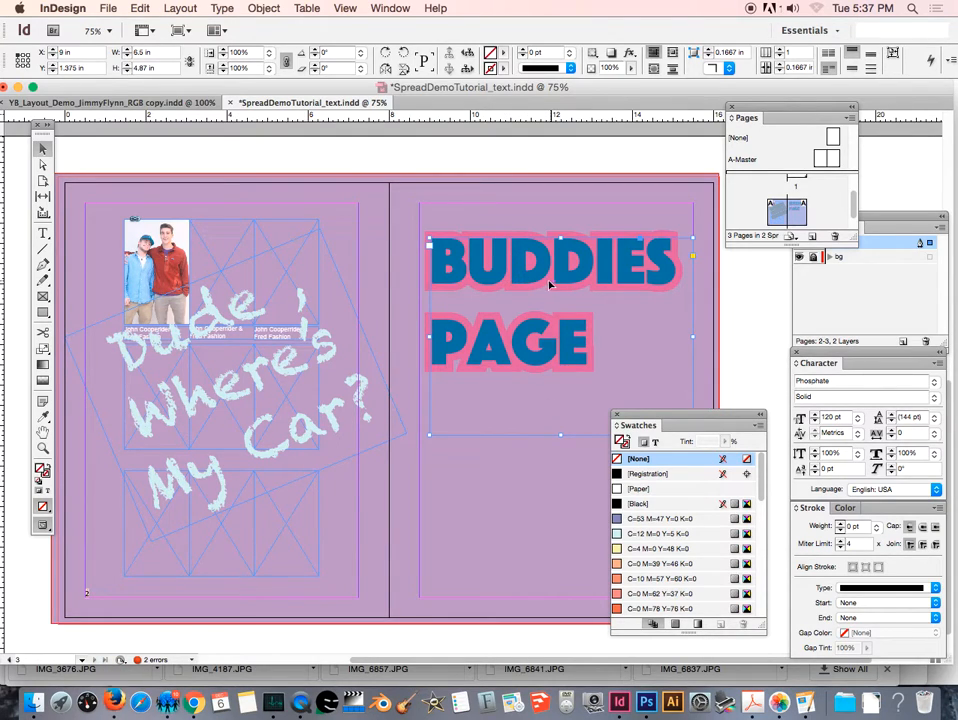
click(466, 220)
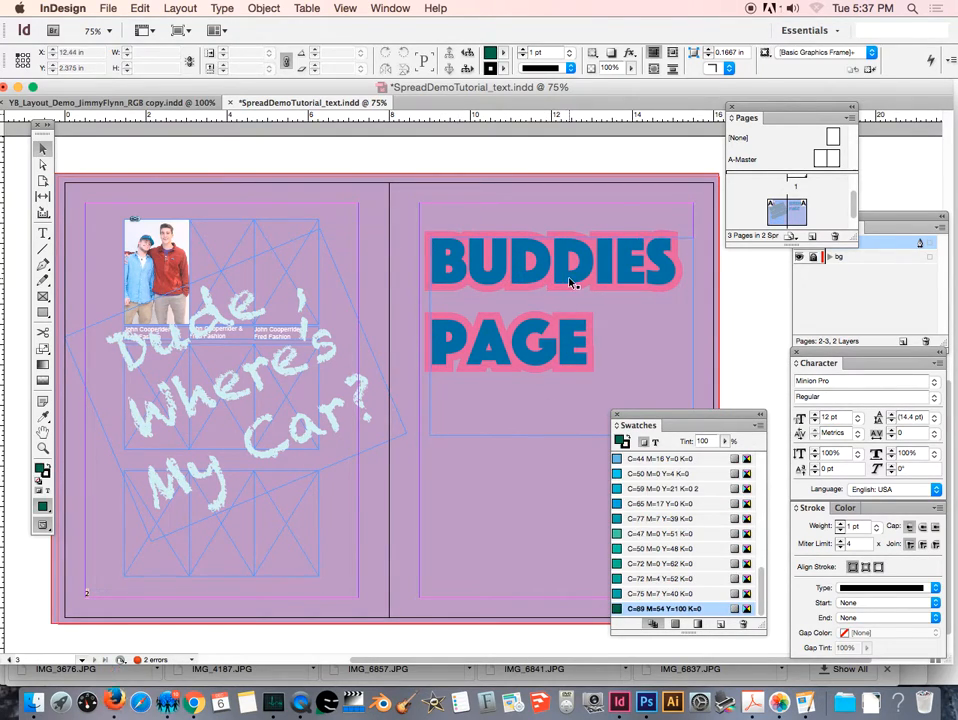